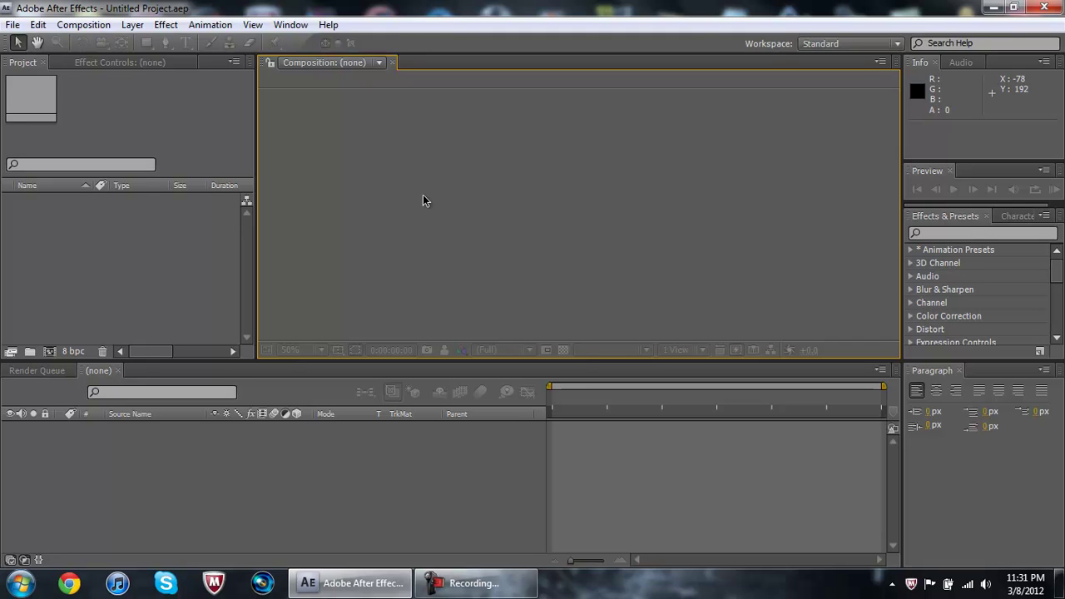
# Import the Muzzle_Flash_Side image from the after effects tools folder, using multiple-file import.
pyautogui.click(13, 24)
pyautogui.moveTo(78, 251)
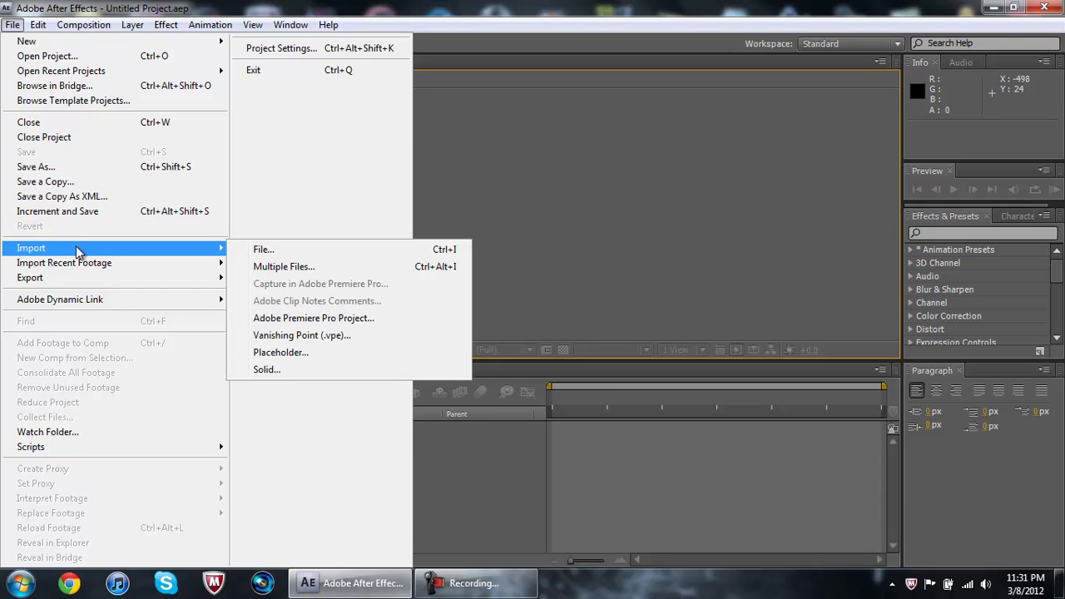
pyautogui.click(266, 266)
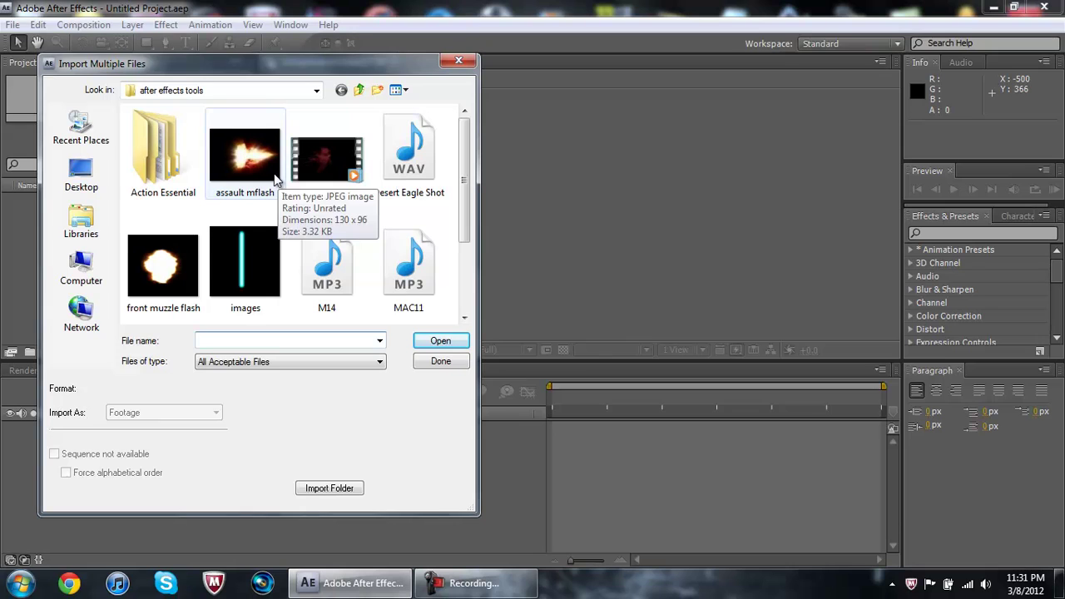
pyautogui.moveTo(467, 222); pyautogui.dragTo(462, 298)
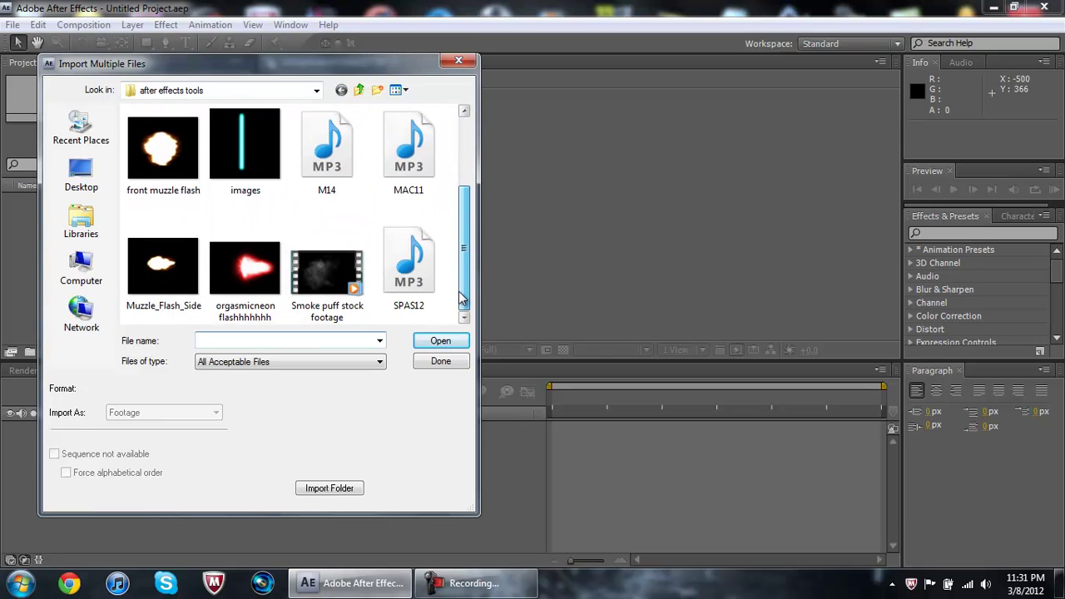
pyautogui.click(164, 268)
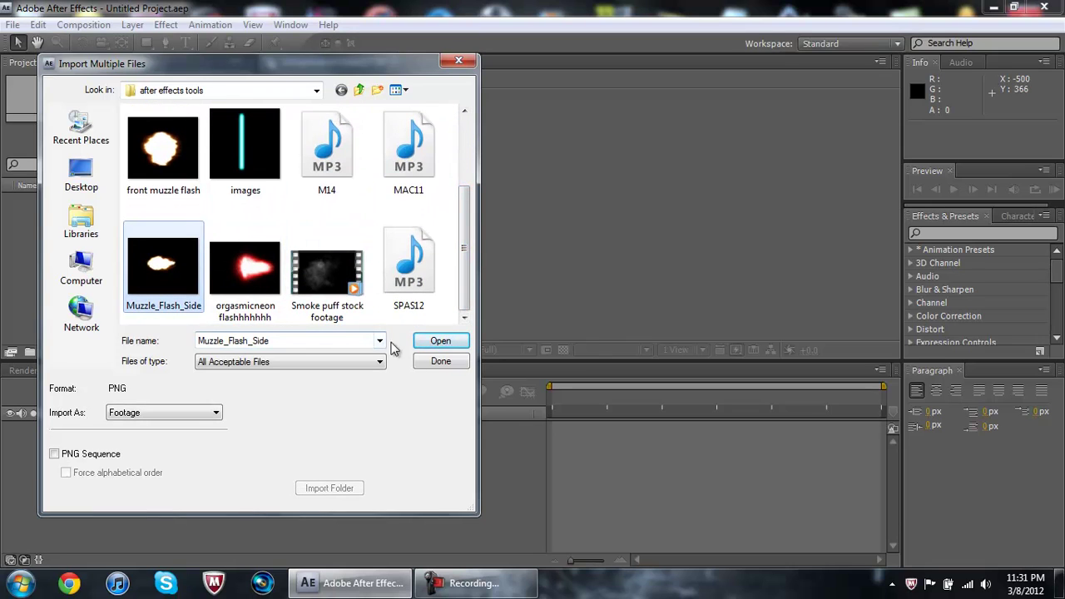
pyautogui.click(432, 342)
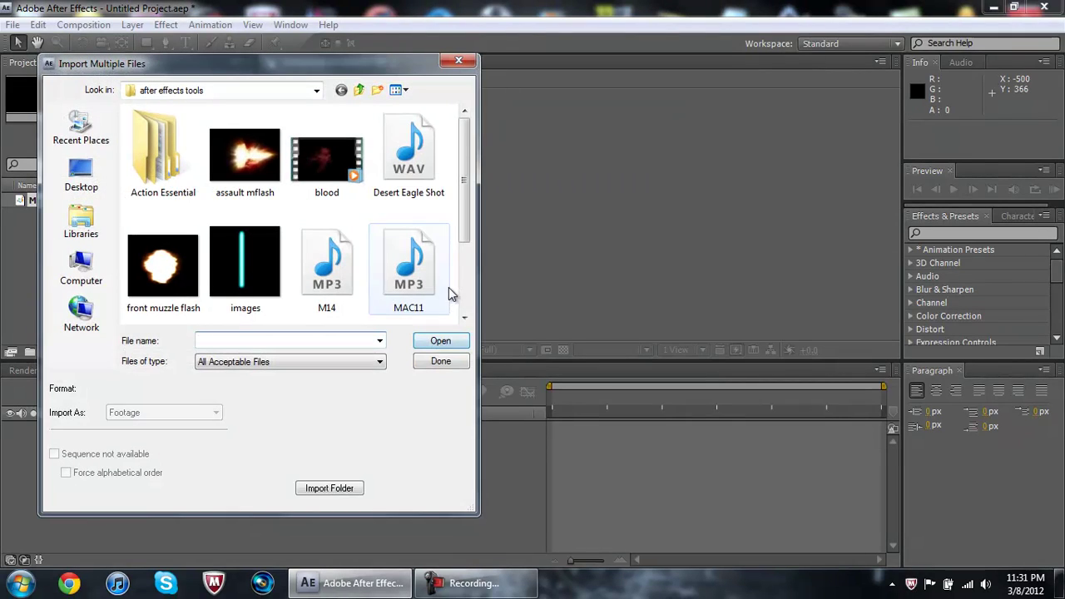
# Import the Desert Eagle Shot sound and the Smoke puff stock footage clip from the same folder.
pyautogui.moveTo(469, 210); pyautogui.dragTo(466, 273)
pyautogui.click(409, 154)
pyautogui.click(441, 341)
pyautogui.click(327, 281)
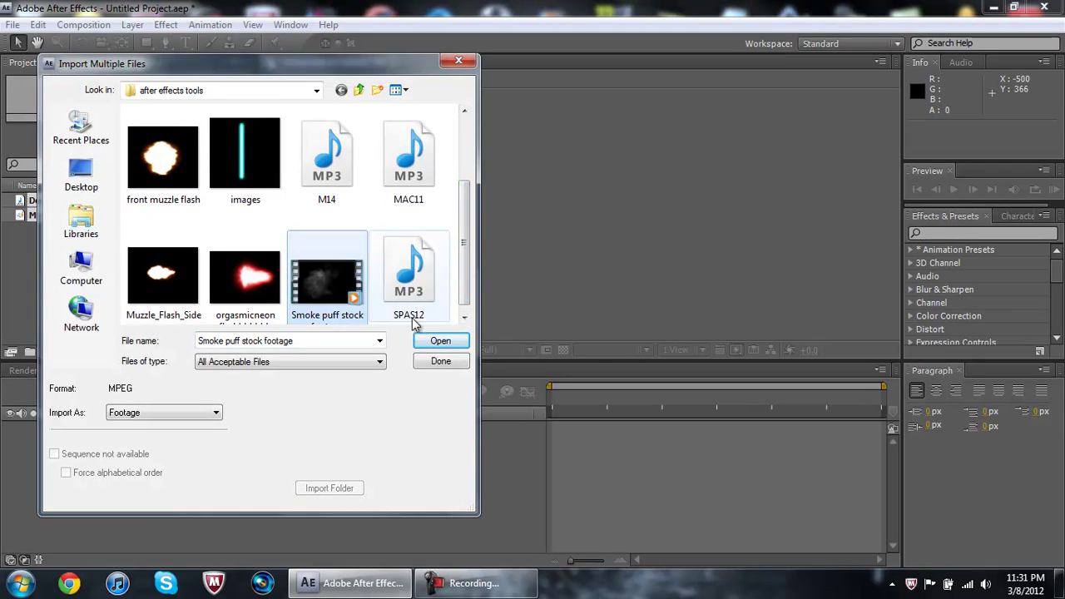
pyautogui.click(426, 340)
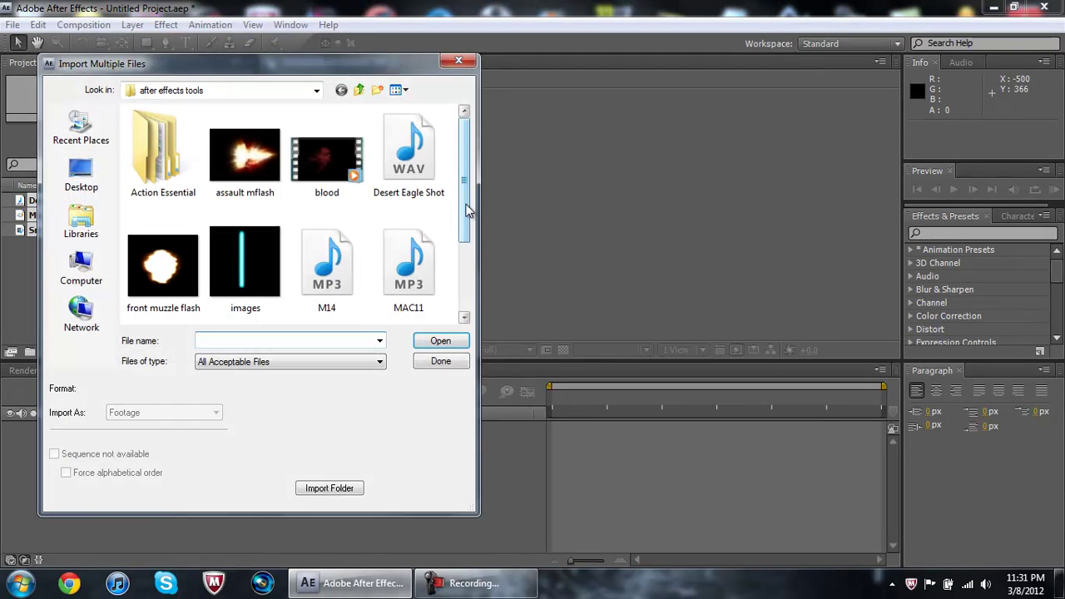
# Import the blood video clip from the after effects tools folder.
pyautogui.moveTo(466, 213); pyautogui.dragTo(474, 190)
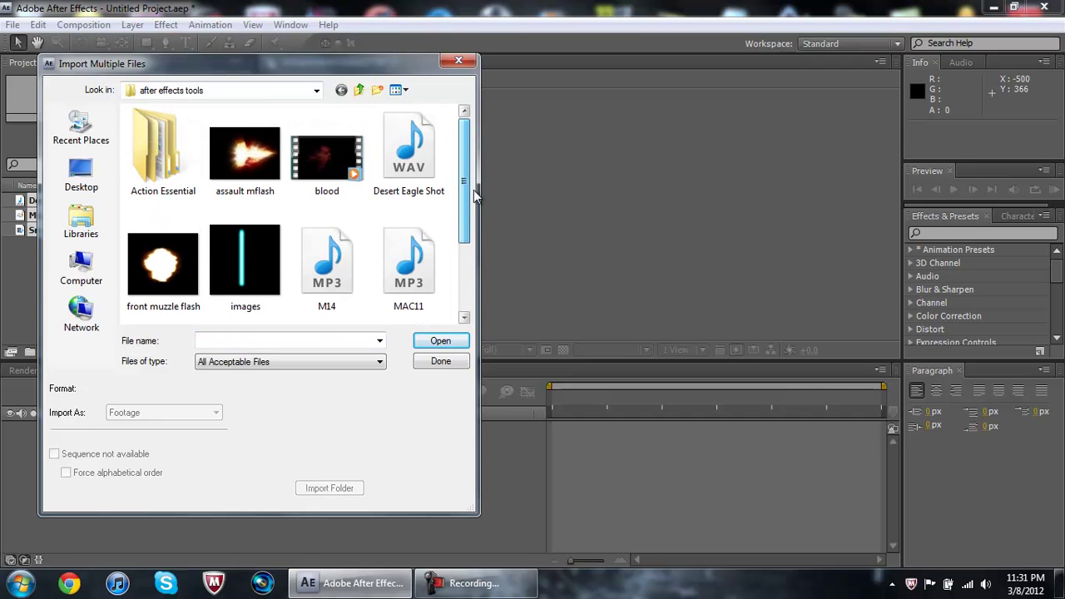
pyautogui.click(327, 154)
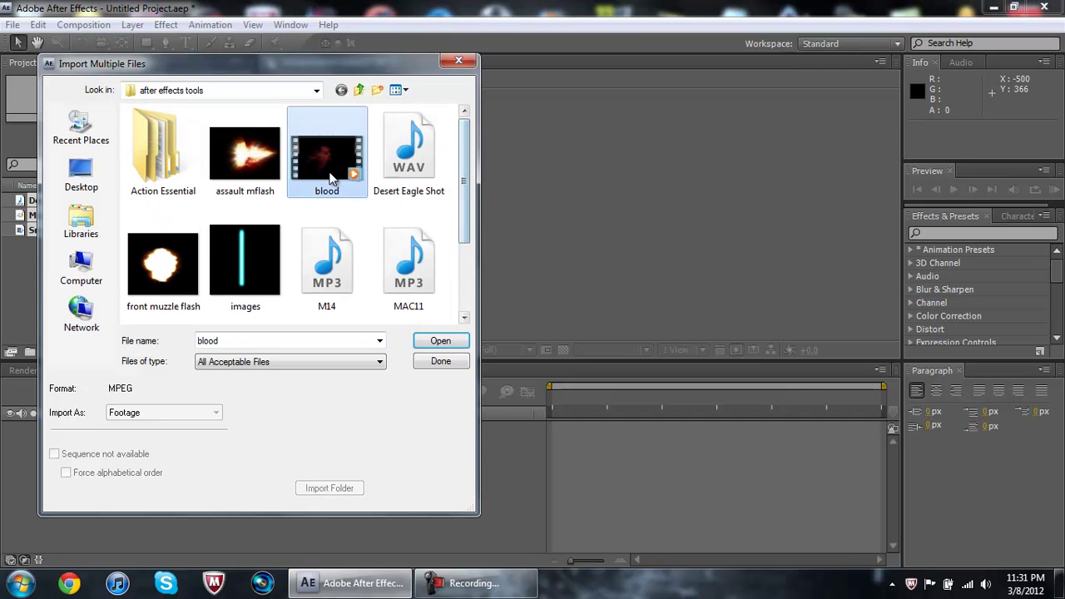
pyautogui.click(435, 338)
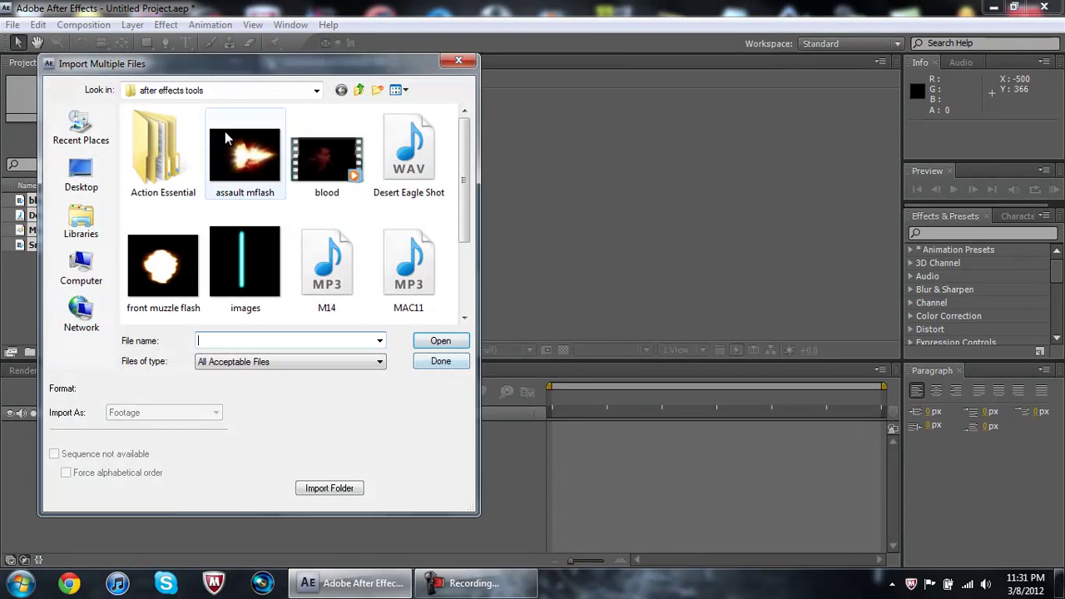
# Import the VID00002 clip from the My Videos folder and finish the multiple-file import.
pyautogui.click(316, 91)
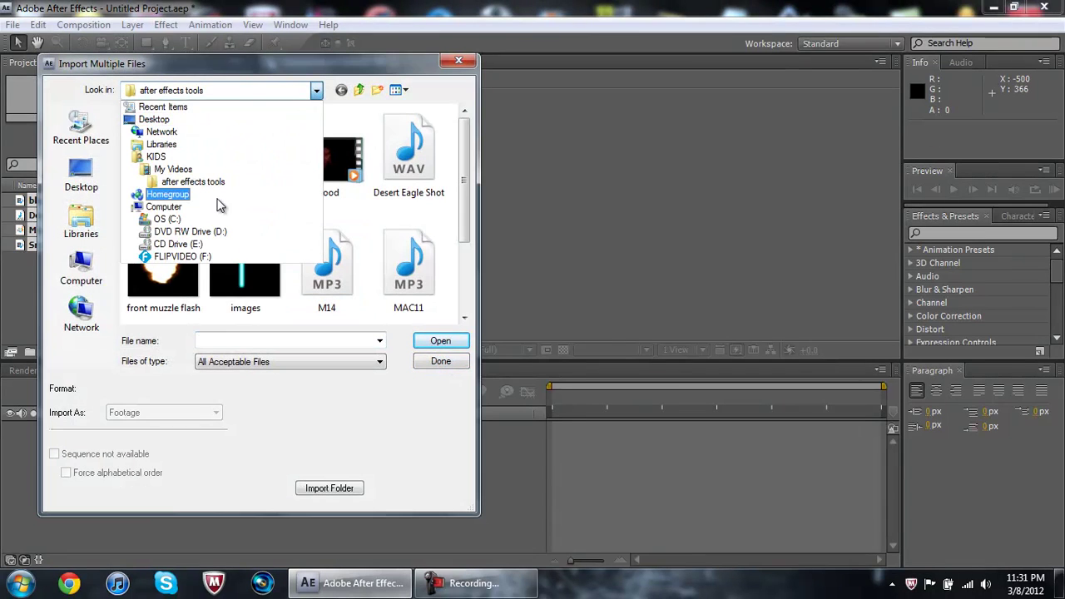
pyautogui.click(200, 171)
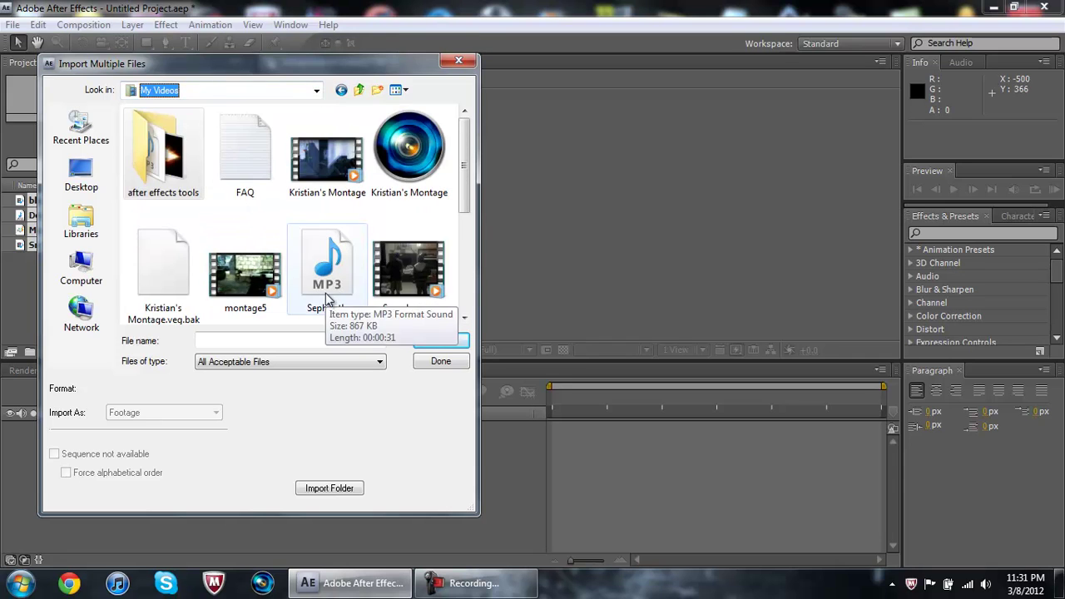
pyautogui.moveTo(453, 204); pyautogui.dragTo(441, 302)
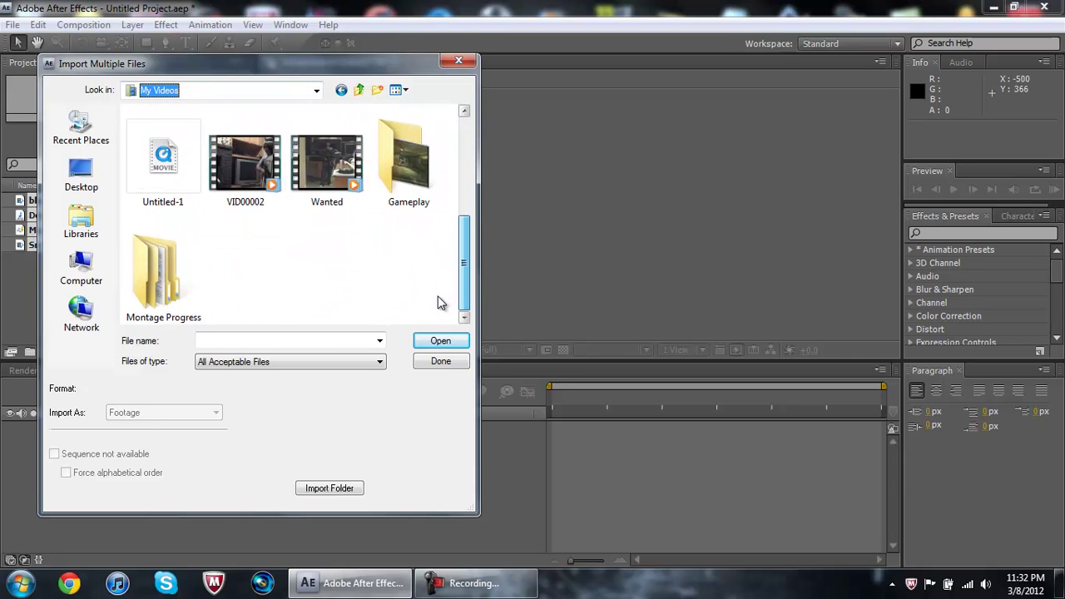
pyautogui.doubleClick(268, 181)
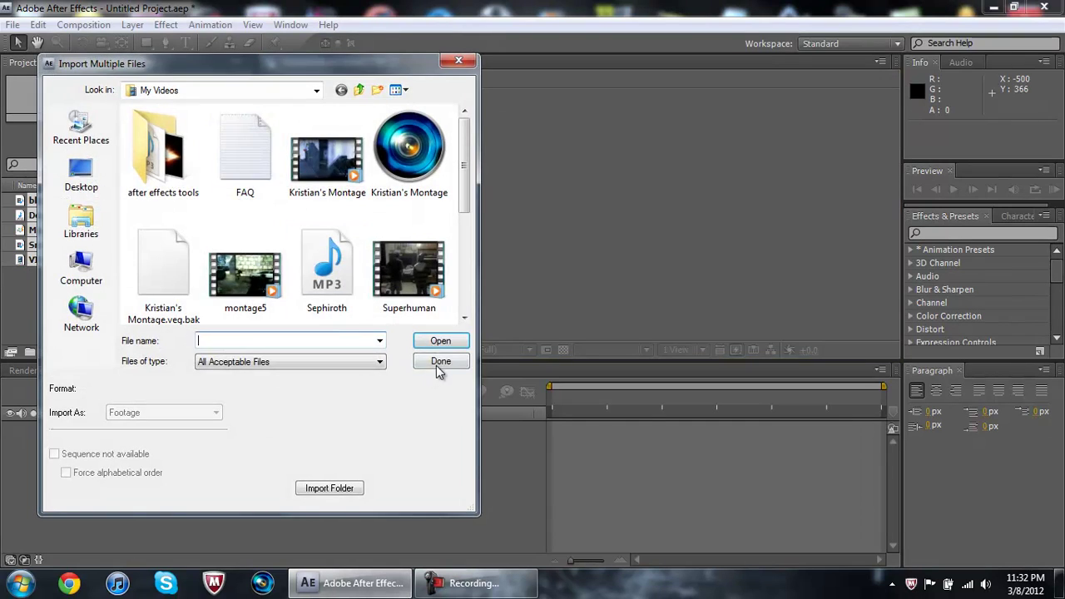
pyautogui.click(439, 362)
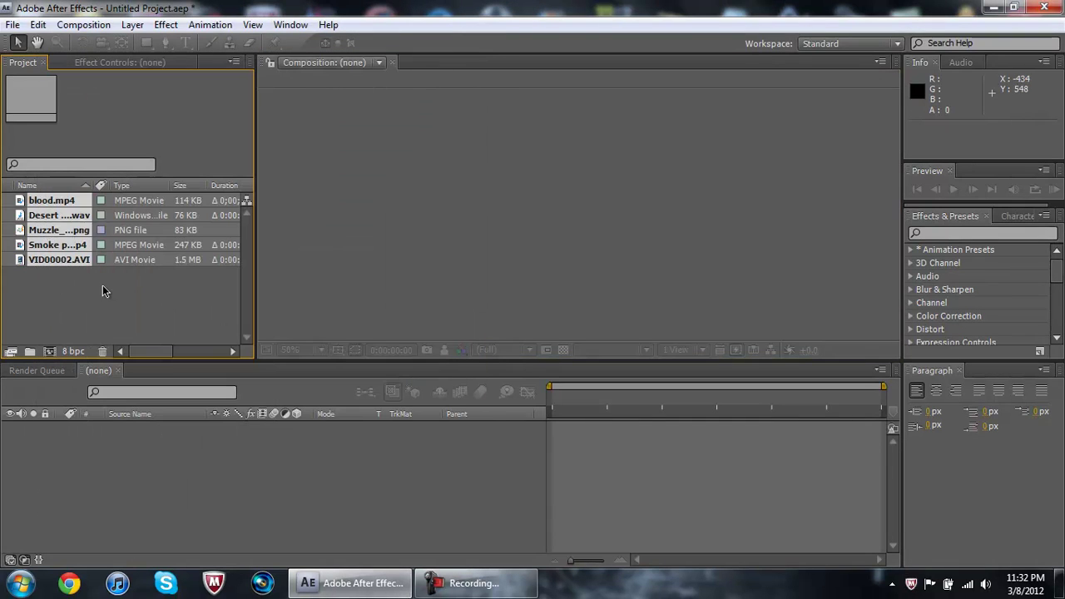
# Create a composition from VID00002.AVI and set its preview resolution to Quarter.
pyautogui.moveTo(45, 287); pyautogui.dragTo(73, 435)
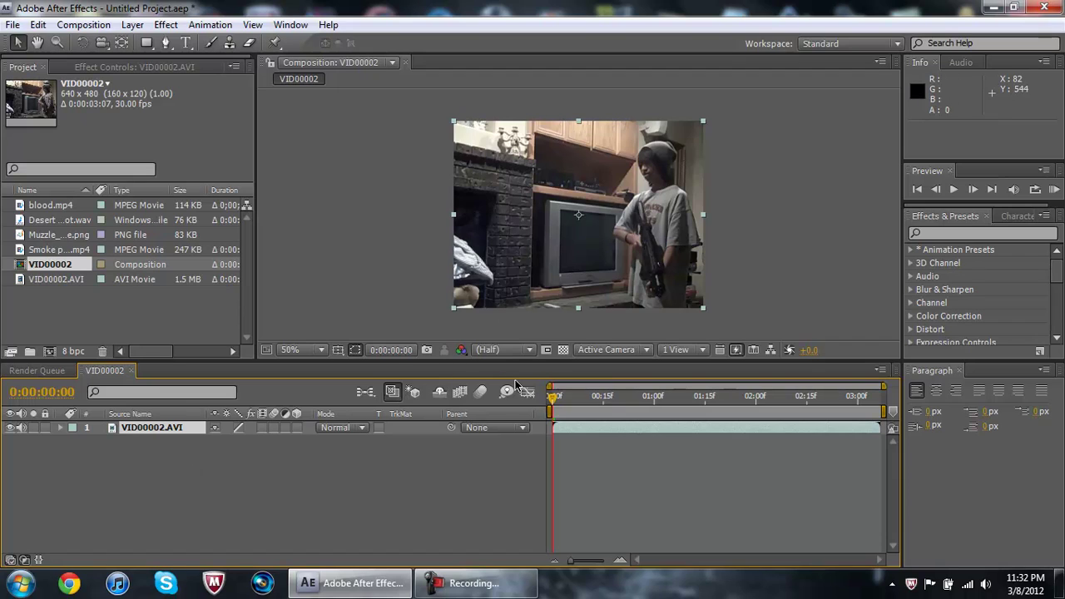
pyautogui.click(531, 350)
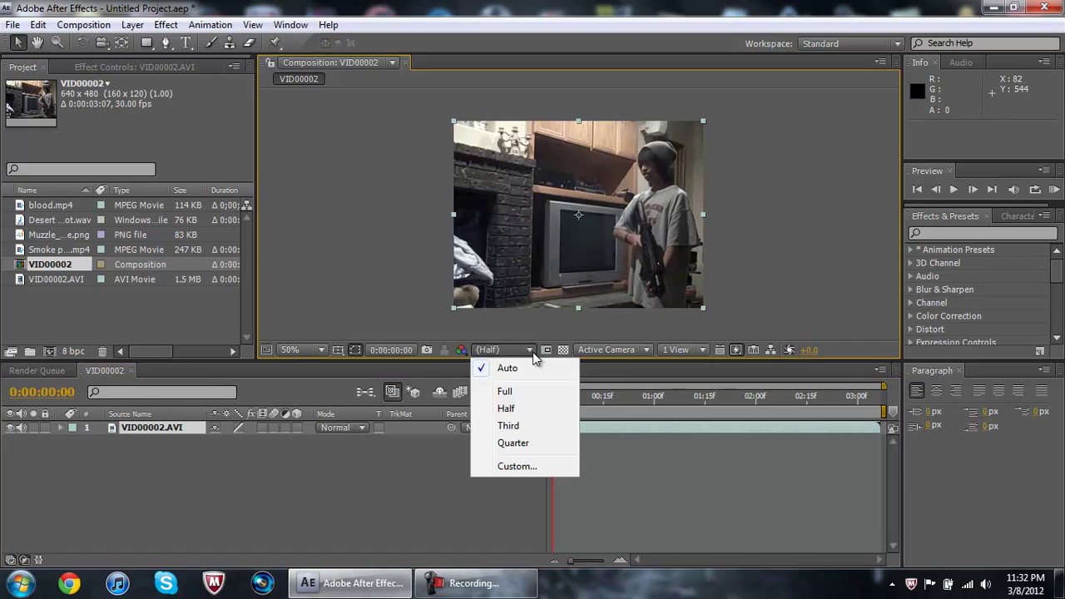
pyautogui.click(513, 443)
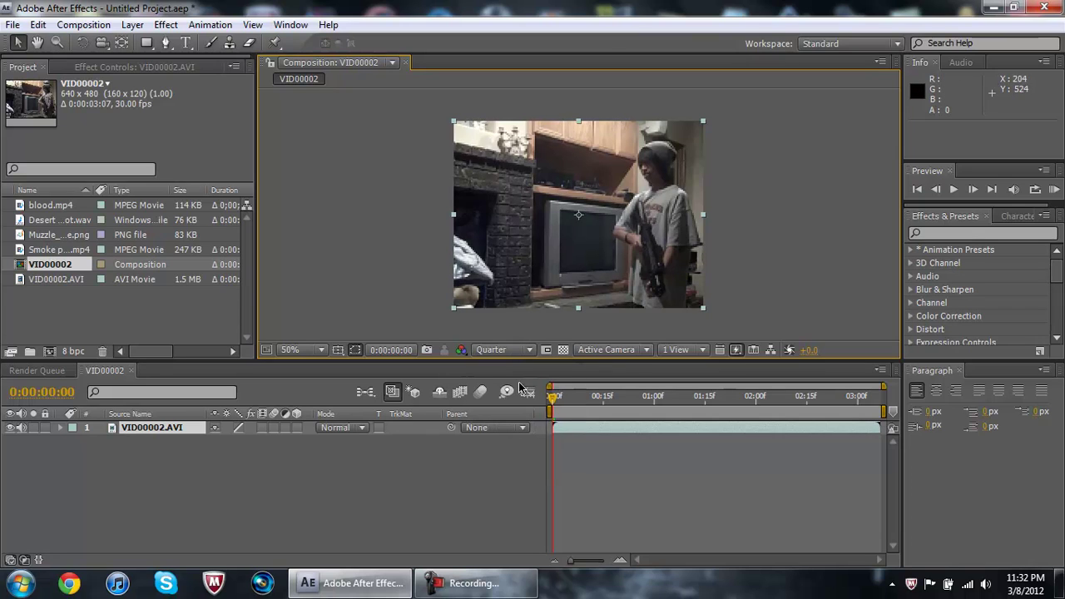
# Scrub the VID00002 composition to 0:00:02:00 and play a RAM preview of the whole clip.
pyautogui.moveTo(553, 402); pyautogui.dragTo(755, 396)
pyautogui.click(1053, 189)
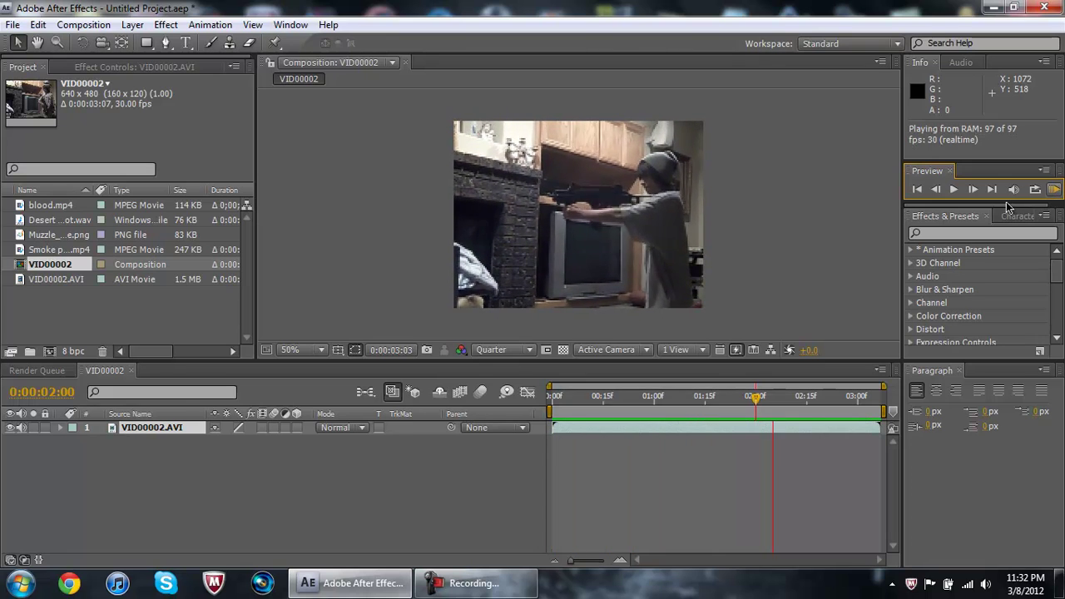
pyautogui.click(953, 190)
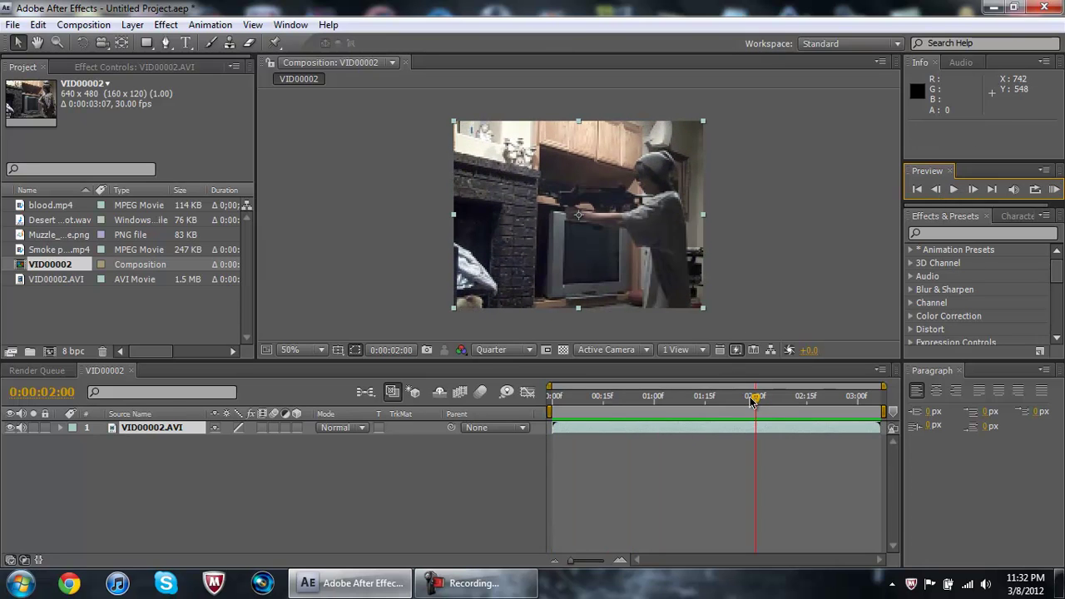
# Step through the aiming shot frame by frame around 0:00:01:17 to 0:00:01:29 and park the current time at 0:00:01:27.
pyautogui.moveTo(757, 402); pyautogui.dragTo(715, 426)
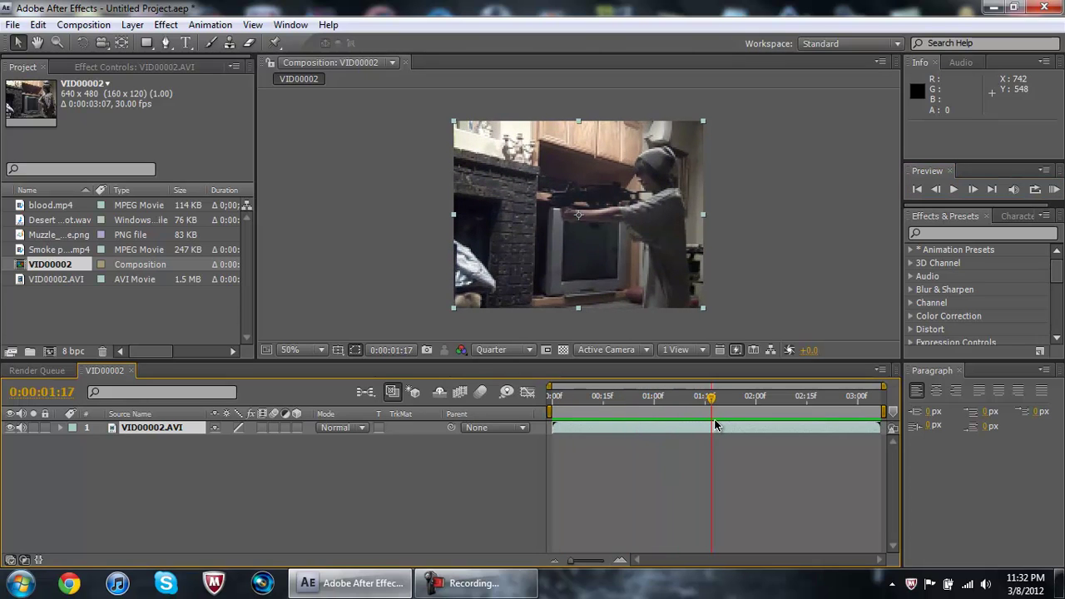
pyautogui.click(974, 190)
pyautogui.click(974, 191)
pyautogui.click(974, 191)
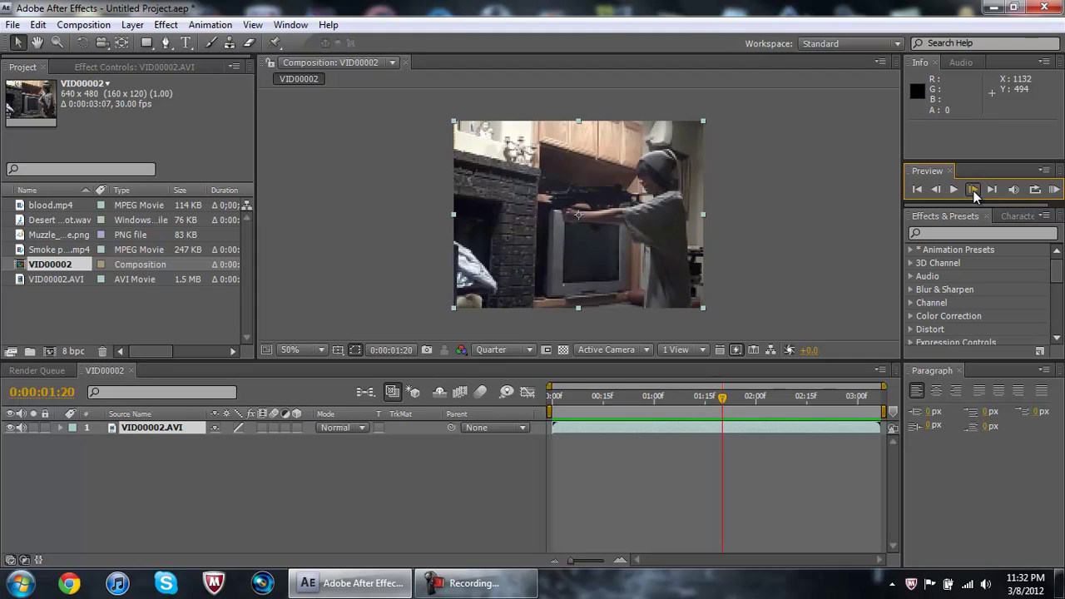
pyautogui.click(973, 191)
pyautogui.click(973, 190)
pyautogui.click(974, 190)
pyautogui.click(973, 191)
pyautogui.click(973, 190)
pyautogui.click(973, 190)
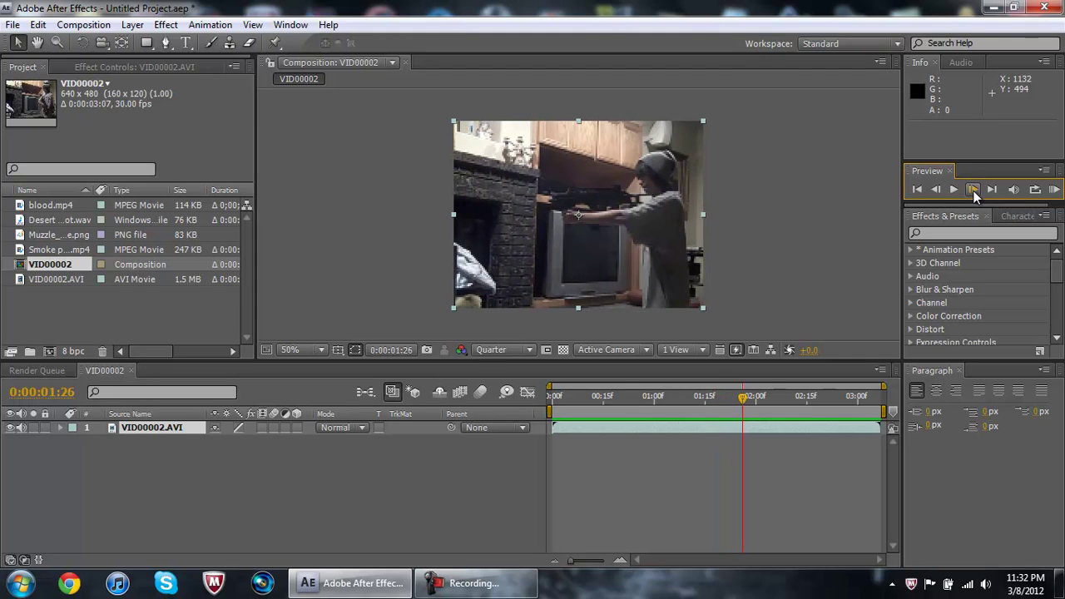
pyautogui.click(973, 190)
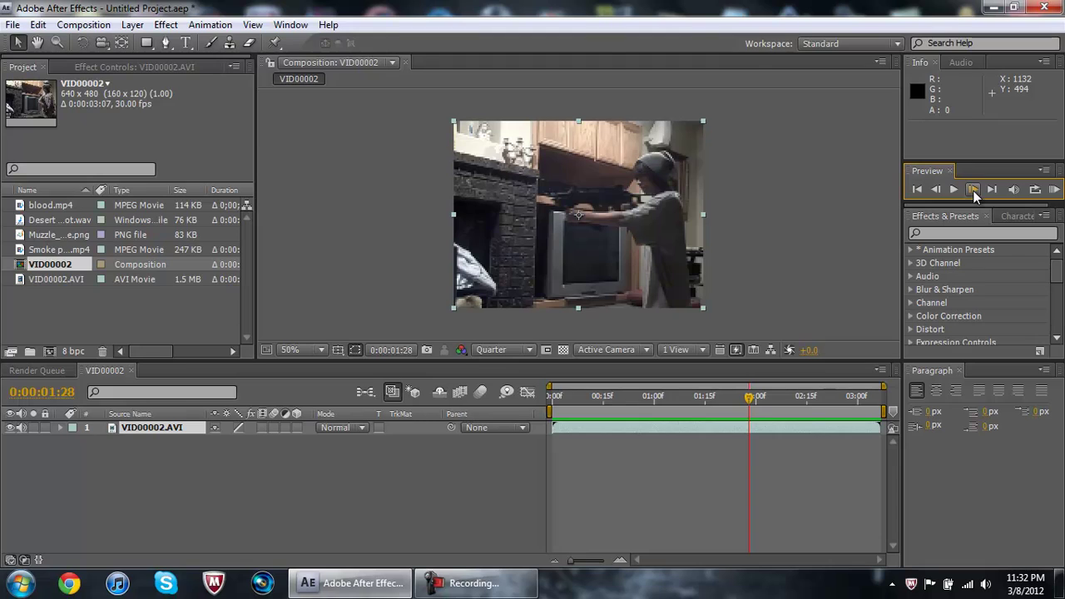
pyautogui.click(935, 191)
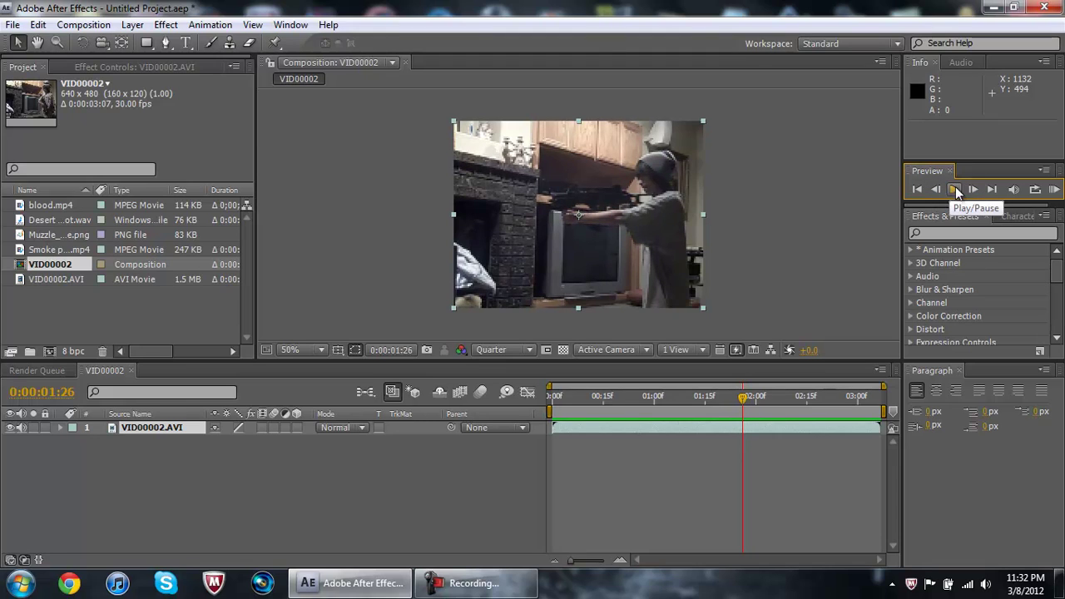
pyautogui.click(973, 191)
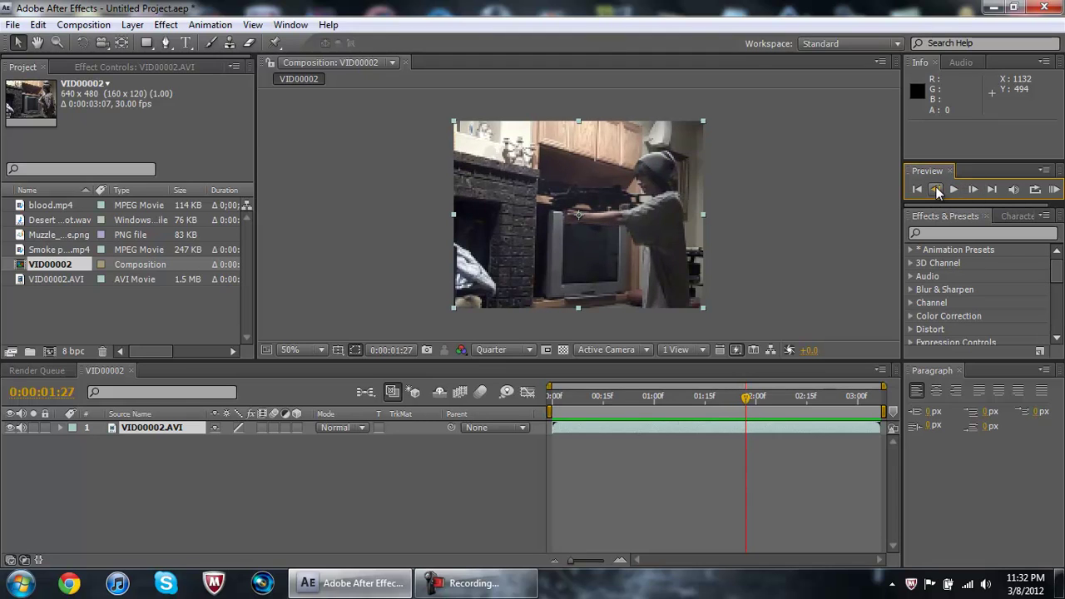
pyautogui.click(934, 190)
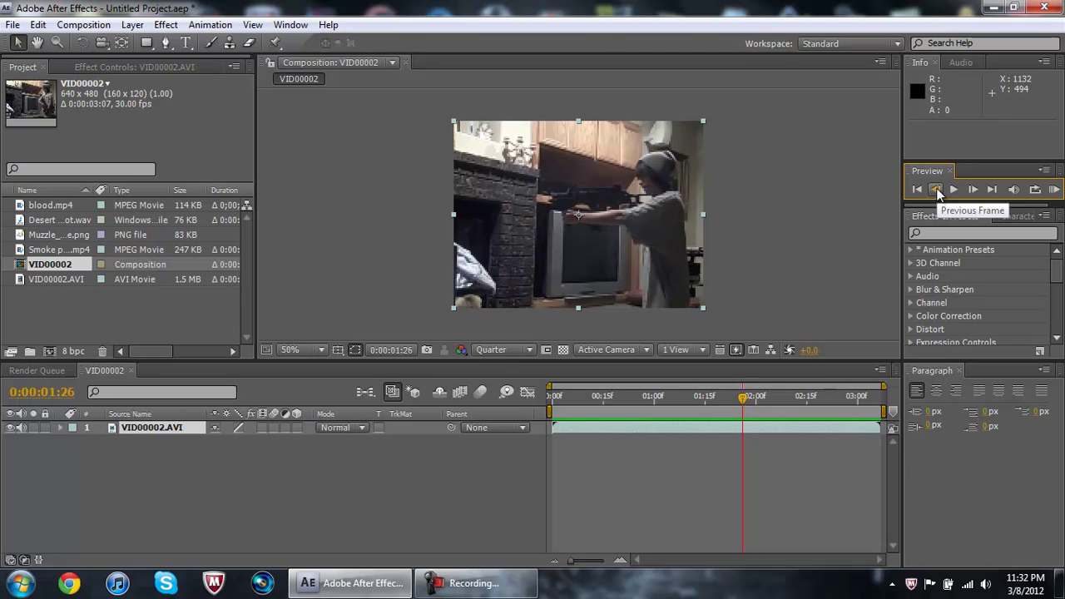
pyautogui.click(973, 190)
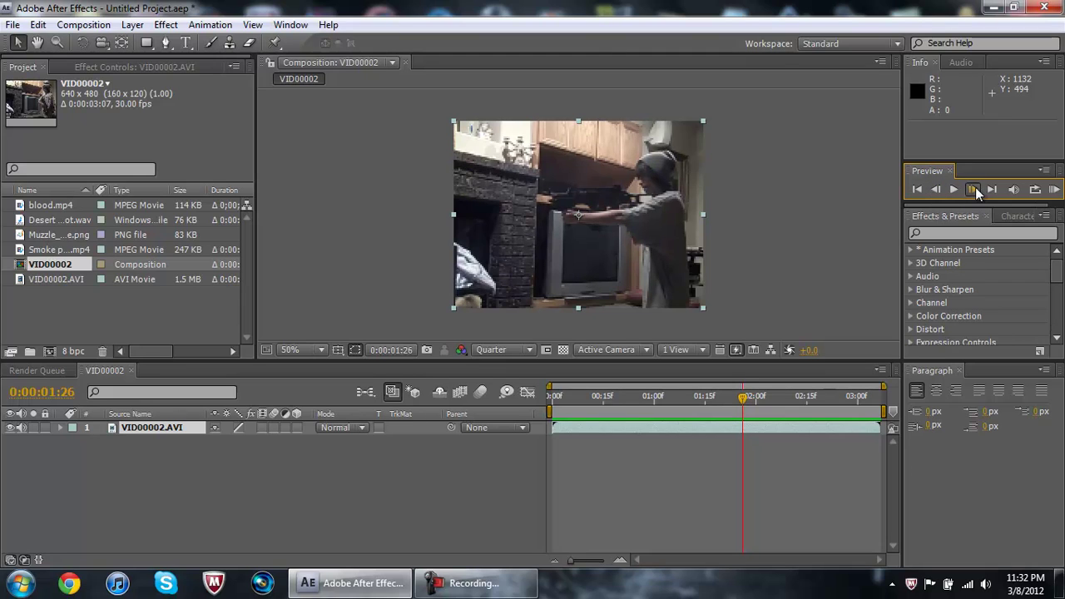
pyautogui.click(977, 191)
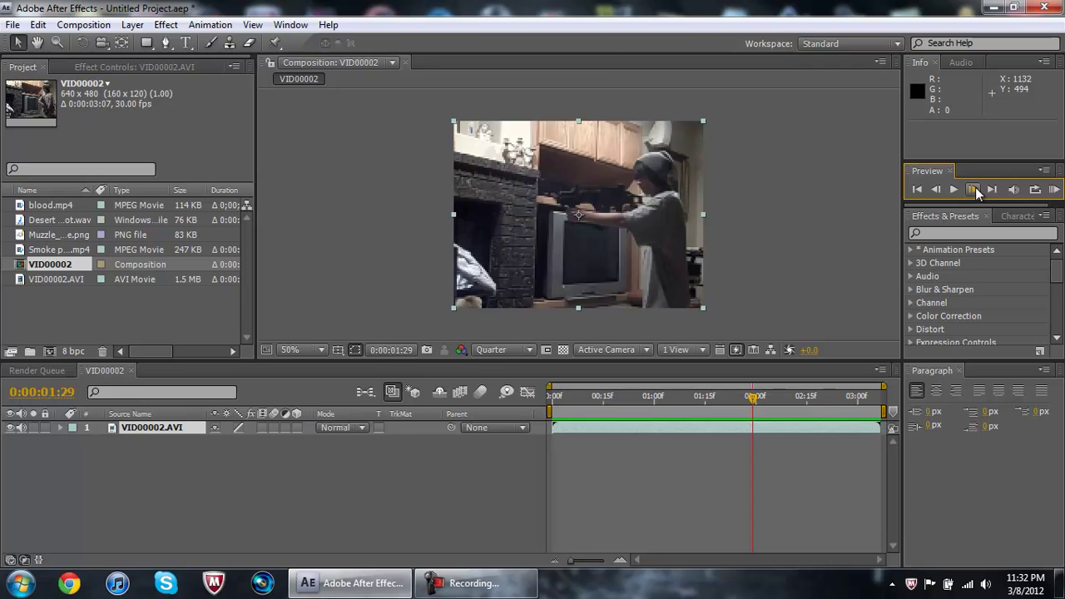
pyautogui.click(935, 191)
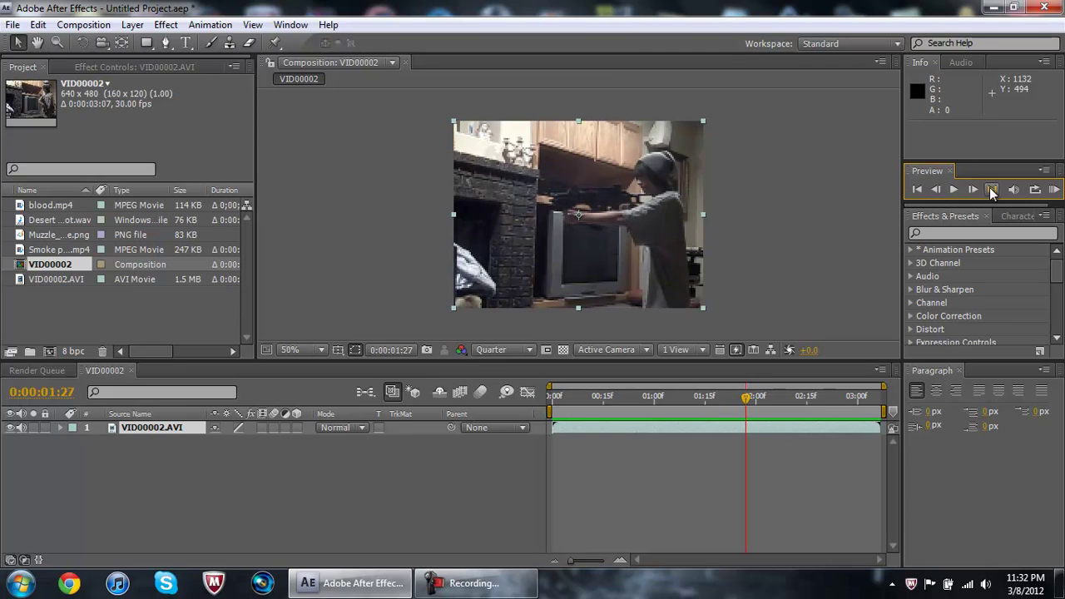
pyautogui.click(973, 190)
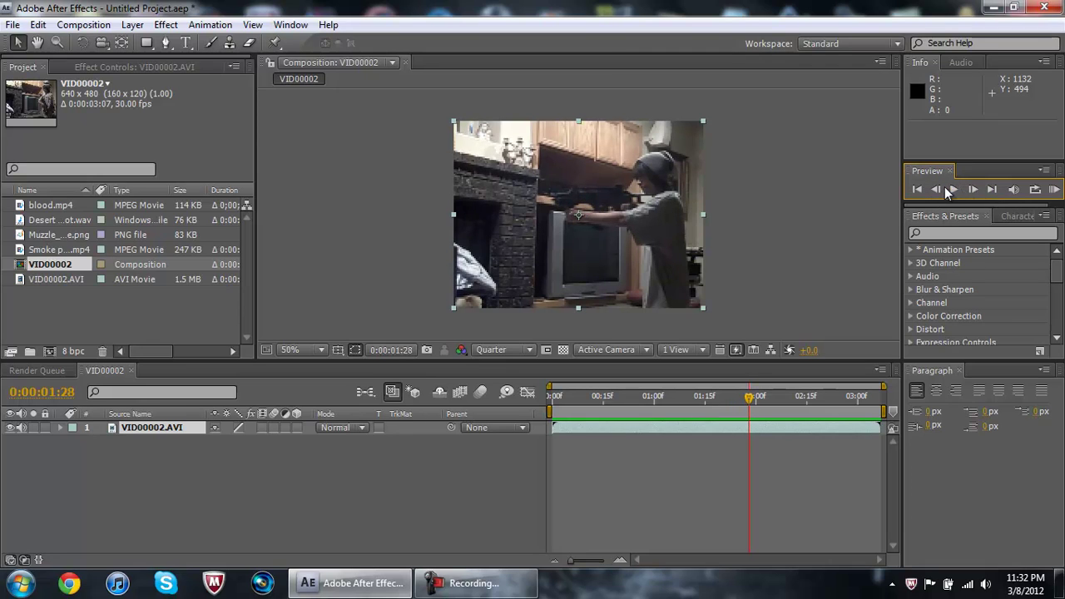
pyautogui.click(934, 190)
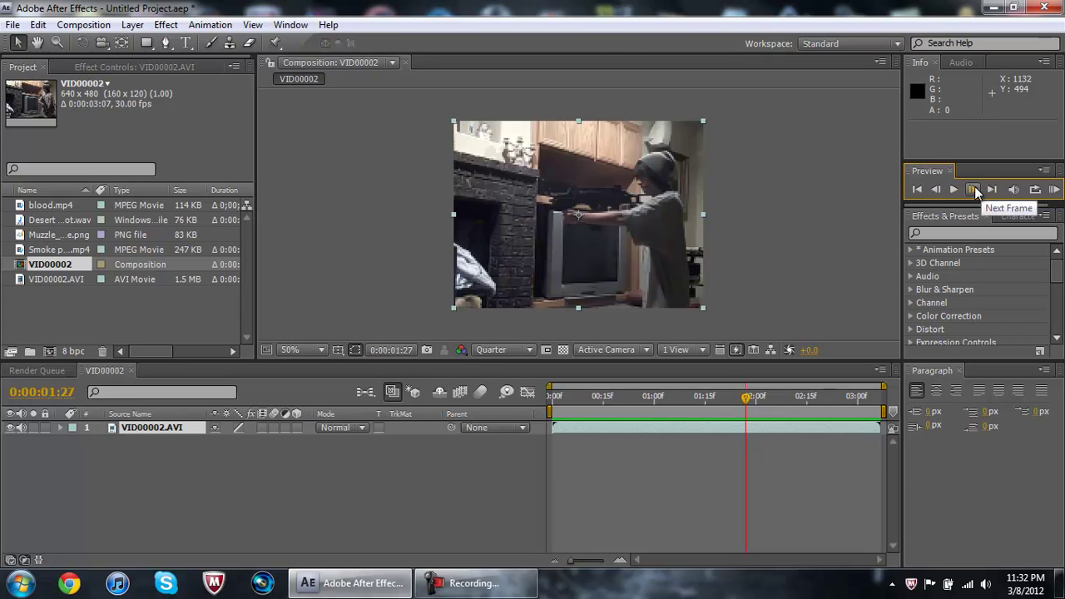
pyautogui.click(973, 191)
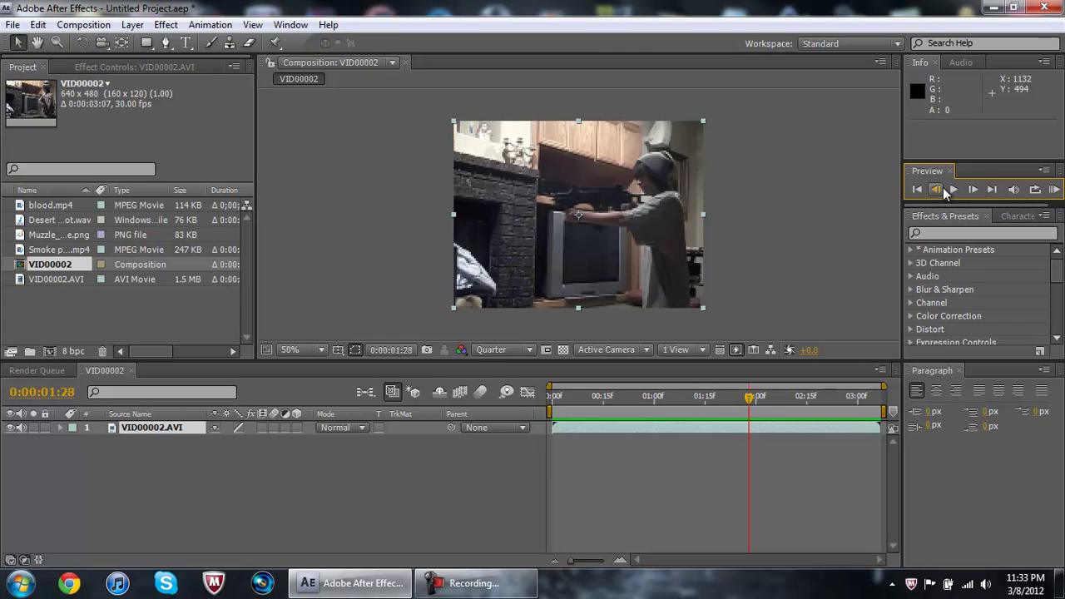
pyautogui.click(935, 191)
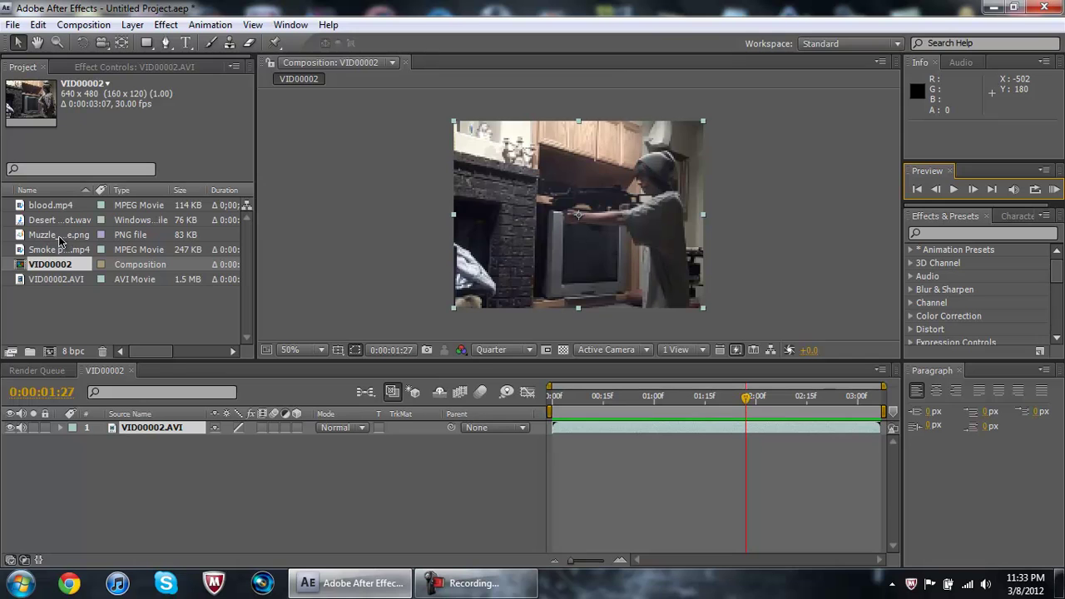
# Add the Muzzle_Flash_Side image as a layer above VID00002.AVI in the composition.
pyautogui.moveTo(51, 234); pyautogui.dragTo(83, 424)
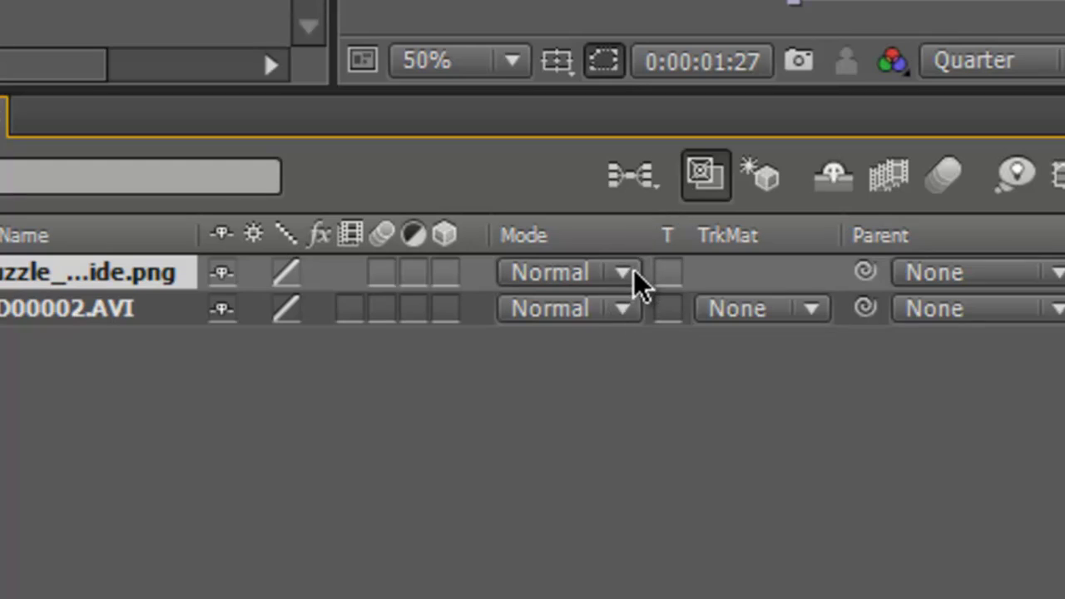
# Set the muzzle flash layer's blending mode to Screen and flip it horizontally to about -85% width scale.
pyautogui.click(634, 281)
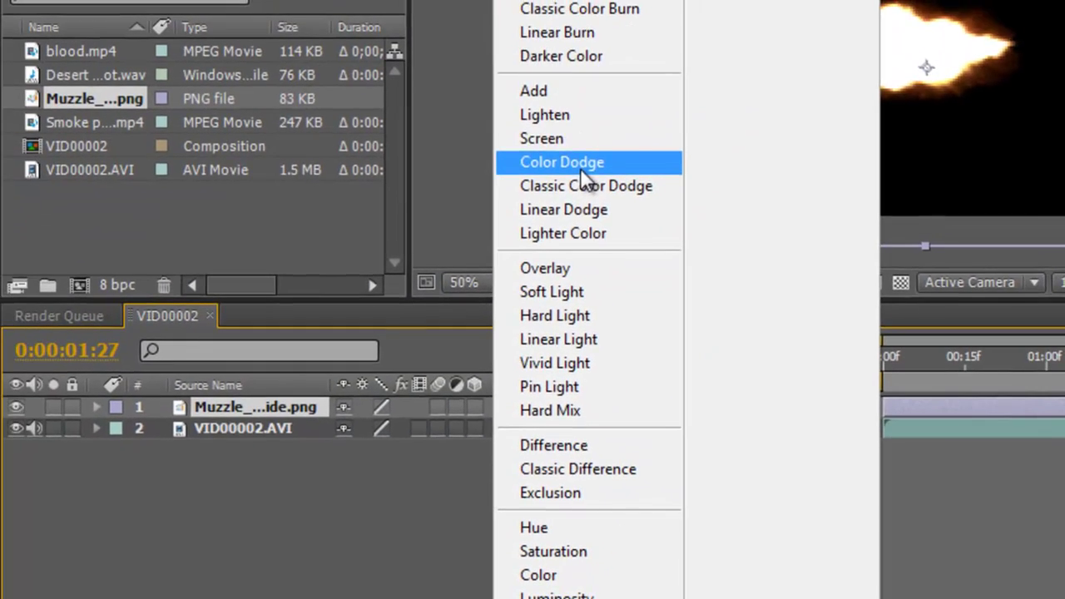
pyautogui.click(569, 141)
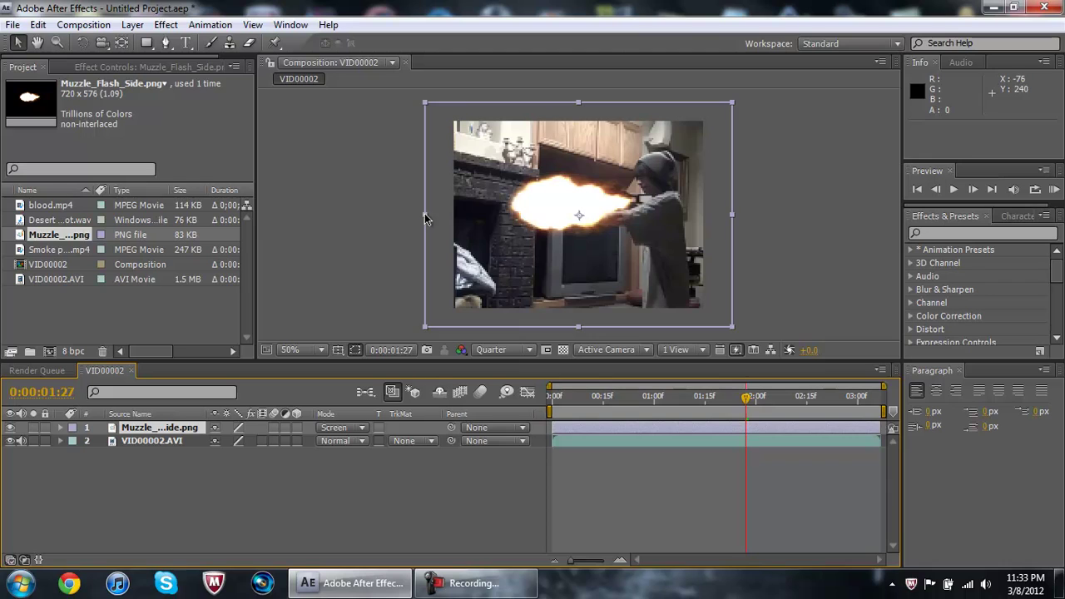
pyautogui.moveTo(429, 214); pyautogui.dragTo(708, 192)
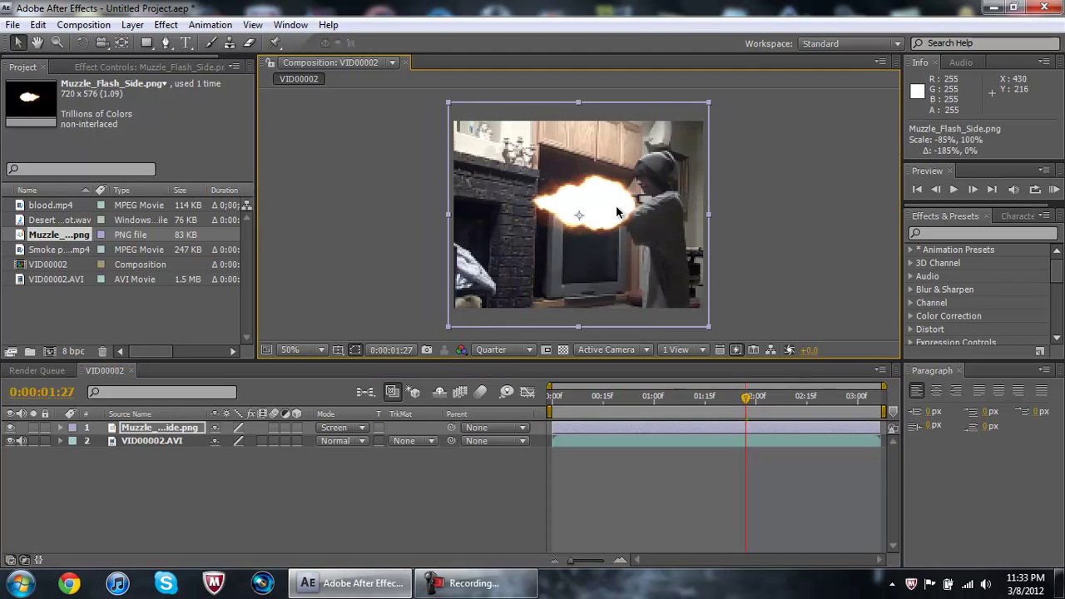
# Place the muzzle flash at the gun's barrel tip, around position 120, 228, and scale it to about -73% wide and 108% high.
pyautogui.moveTo(583, 221); pyautogui.dragTo(497, 212)
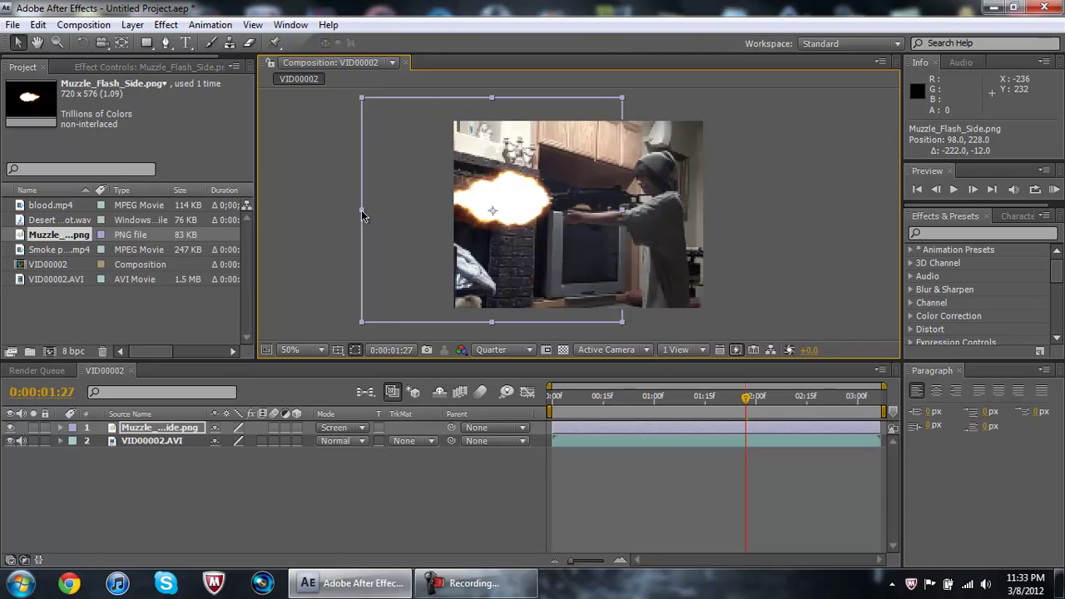
pyautogui.moveTo(361, 216); pyautogui.dragTo(390, 210)
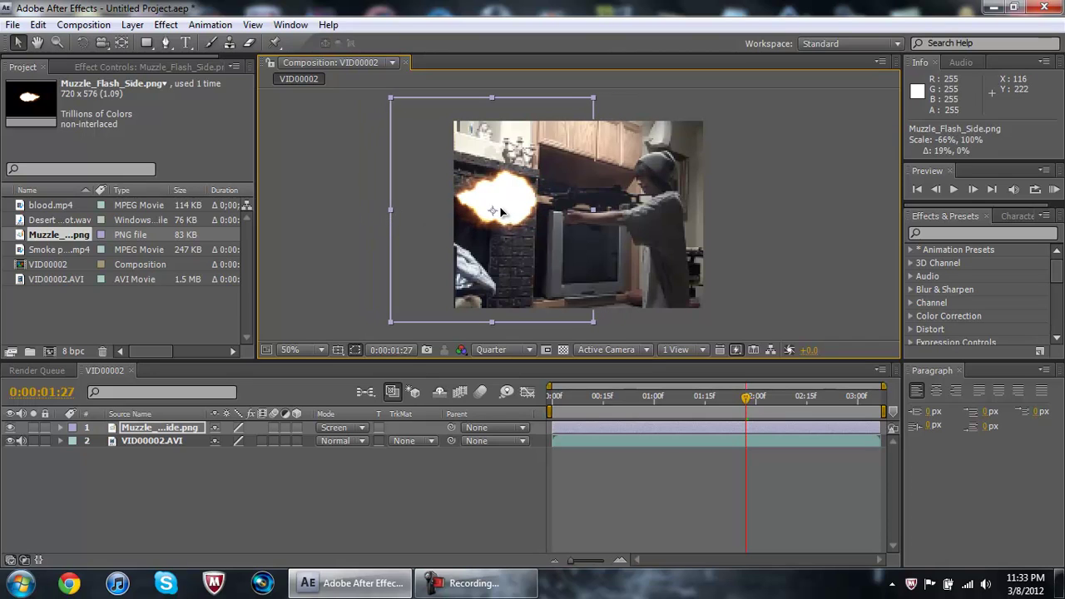
pyautogui.moveTo(500, 211); pyautogui.dragTo(513, 213)
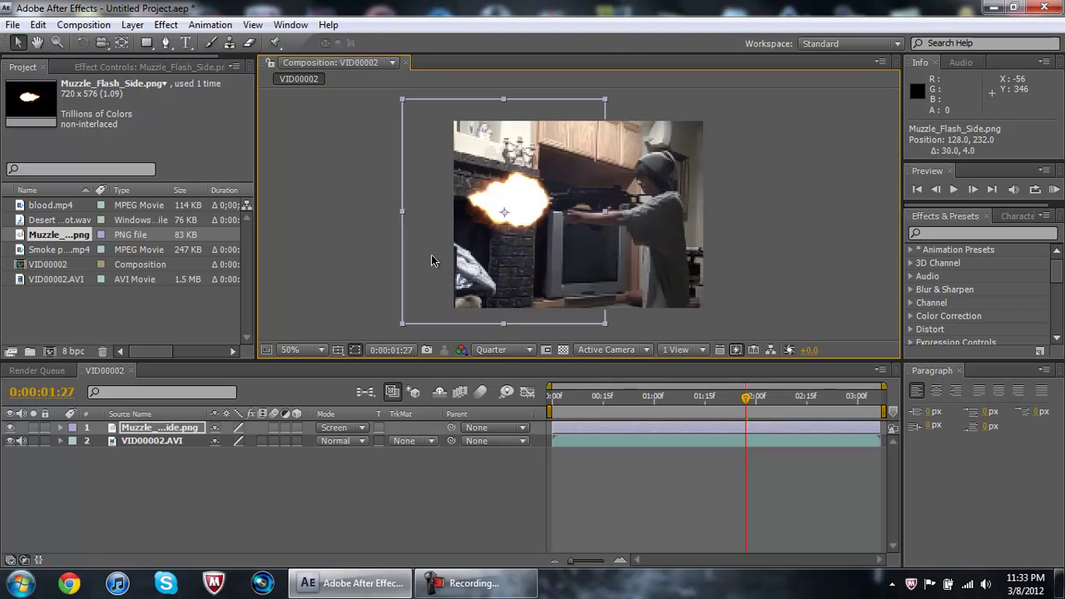
pyautogui.moveTo(403, 215); pyautogui.dragTo(392, 217)
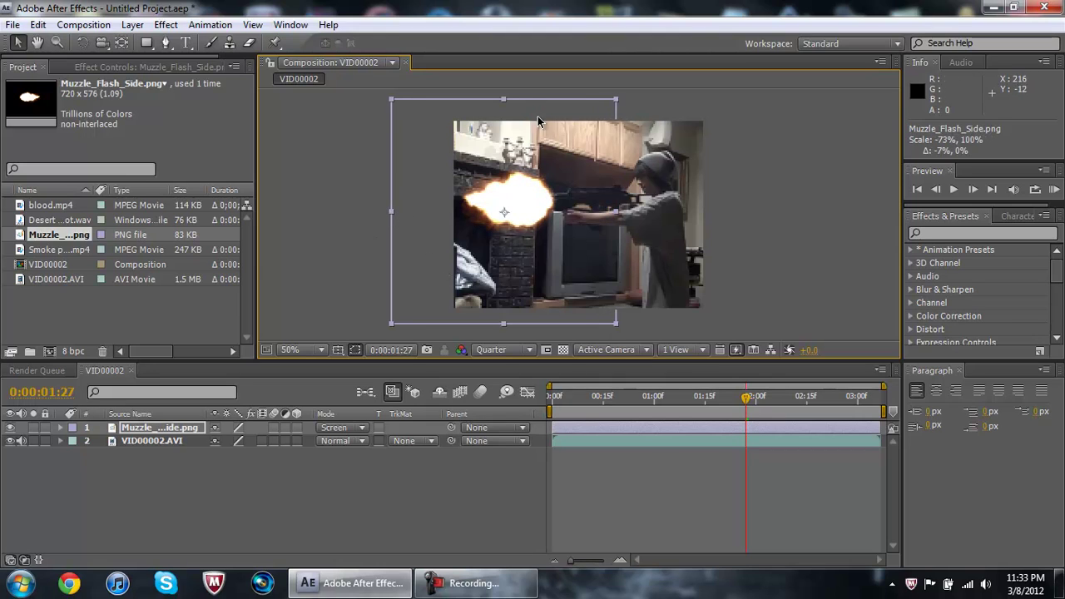
pyautogui.moveTo(517, 203); pyautogui.dragTo(514, 201)
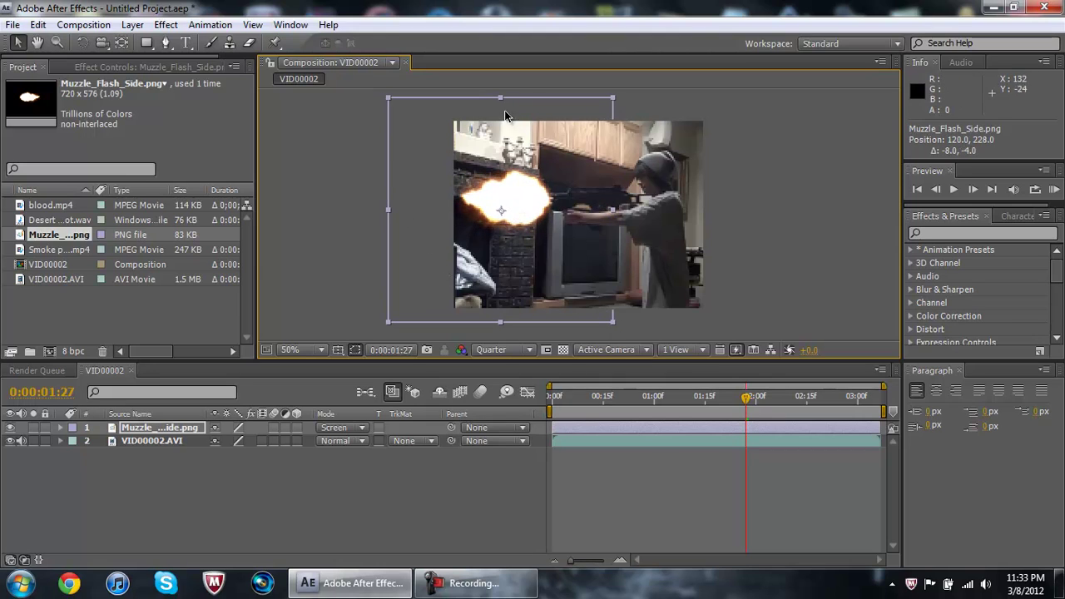
pyautogui.moveTo(502, 102); pyautogui.dragTo(501, 90)
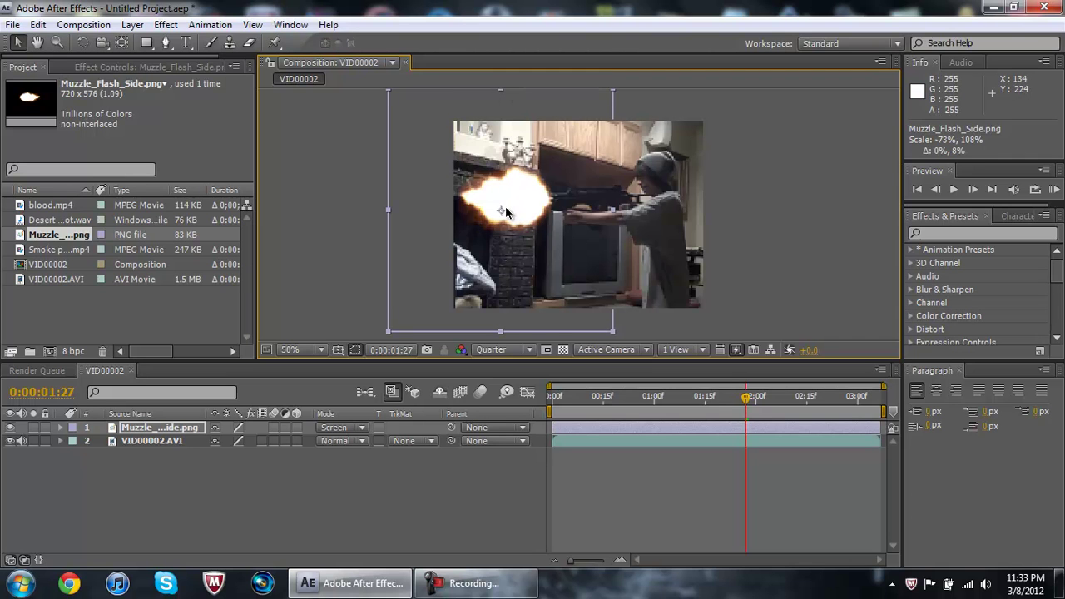
pyautogui.moveTo(501, 212); pyautogui.dragTo(499, 213)
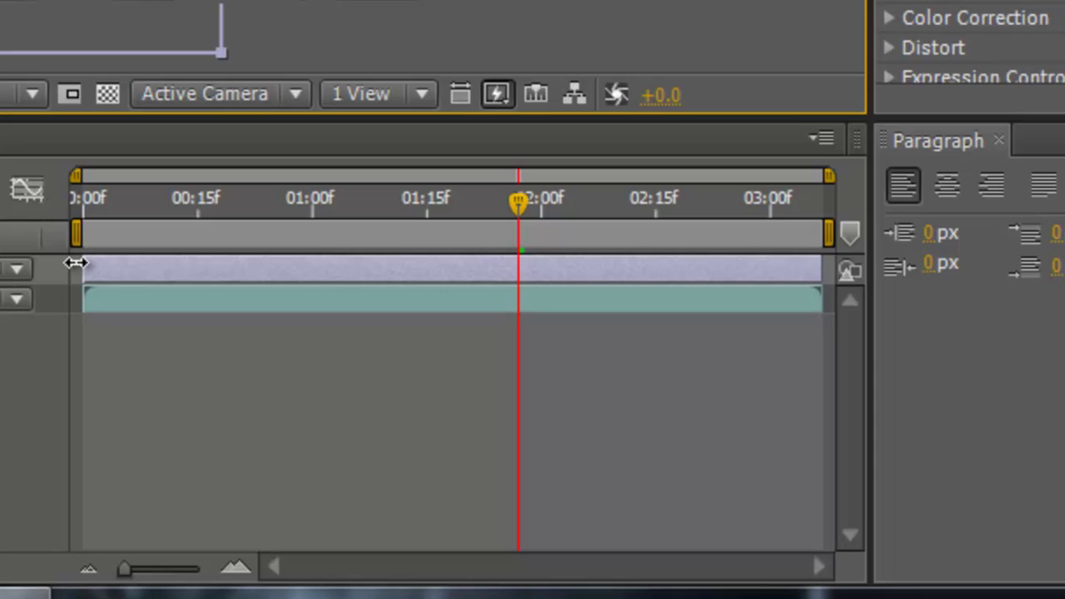
# Trim the muzzle flash layer to a single frame at 0:00:01:27.
pyautogui.moveTo(81, 266); pyautogui.dragTo(509, 266)
pyautogui.moveTo(822, 266); pyautogui.dragTo(505, 295)
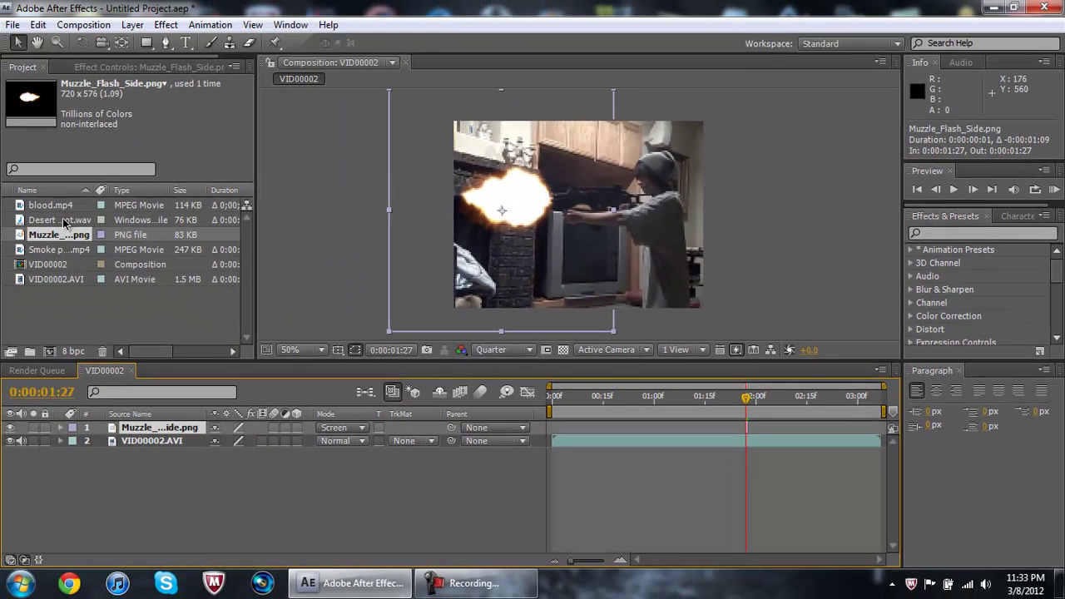
# Add Desert Eagle Shot.wav as the lowest layer, start it at 0:00:01:27 and check its waveform against the flash frame.
pyautogui.moveTo(65, 219); pyautogui.dragTo(85, 440)
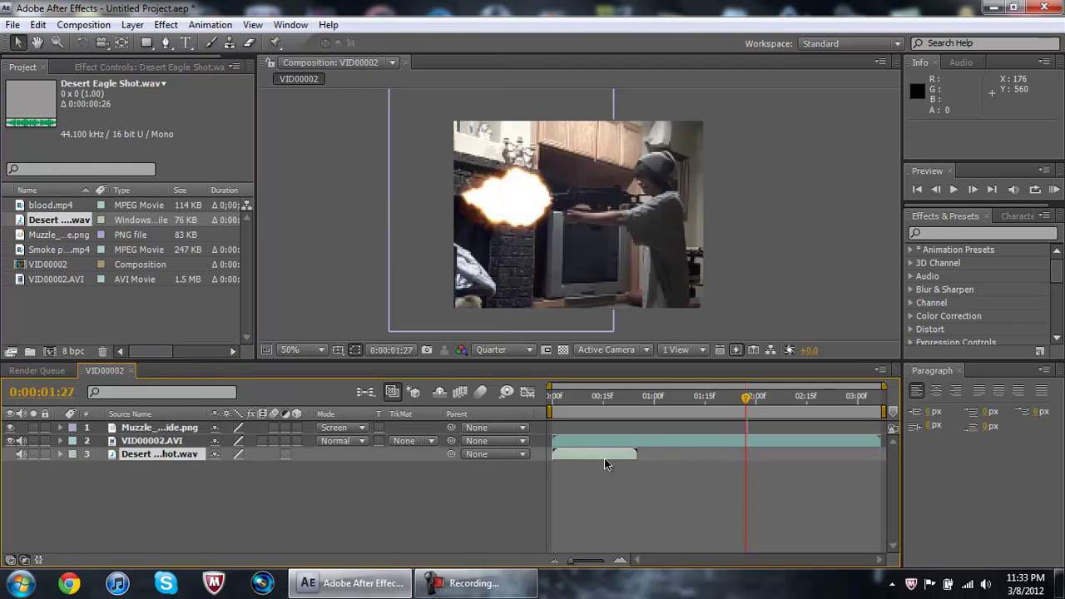
pyautogui.moveTo(605, 463); pyautogui.dragTo(796, 456)
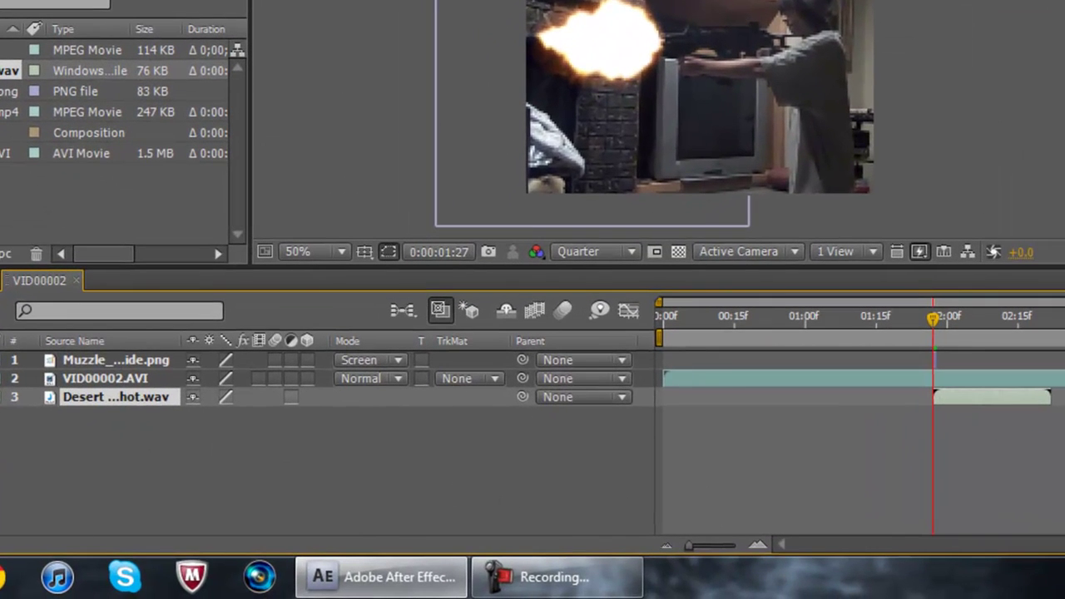
pyautogui.press('l')
pyautogui.click(3, 415)
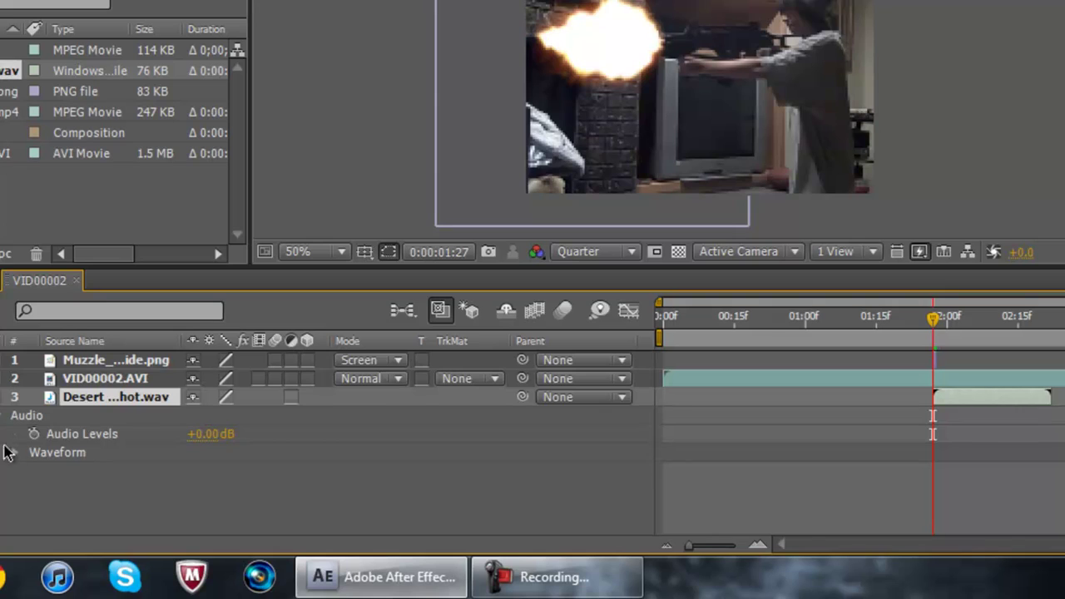
pyautogui.click(14, 452)
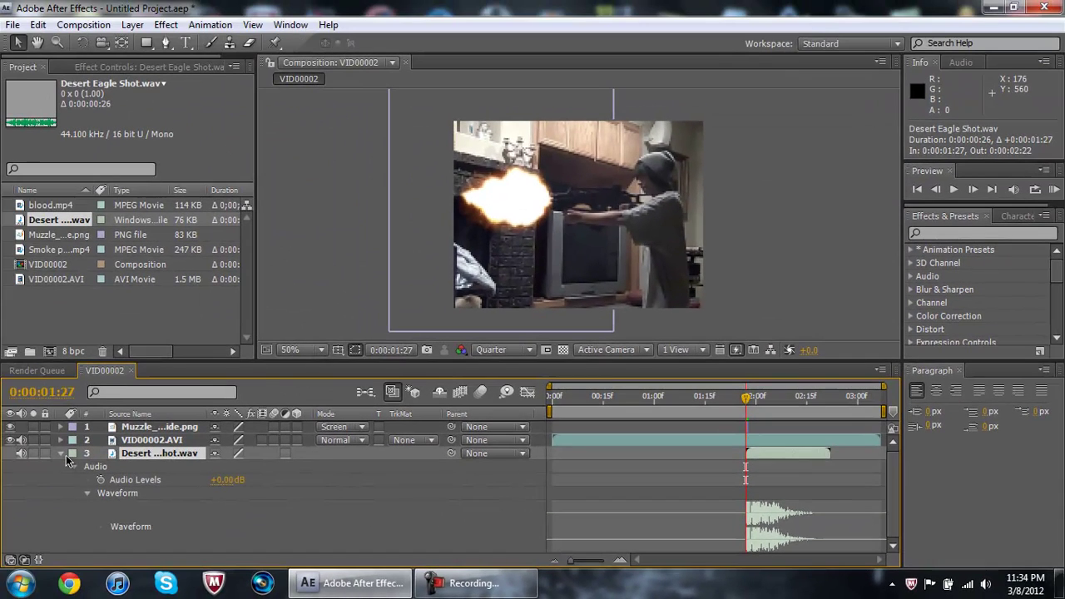
pyautogui.click(61, 454)
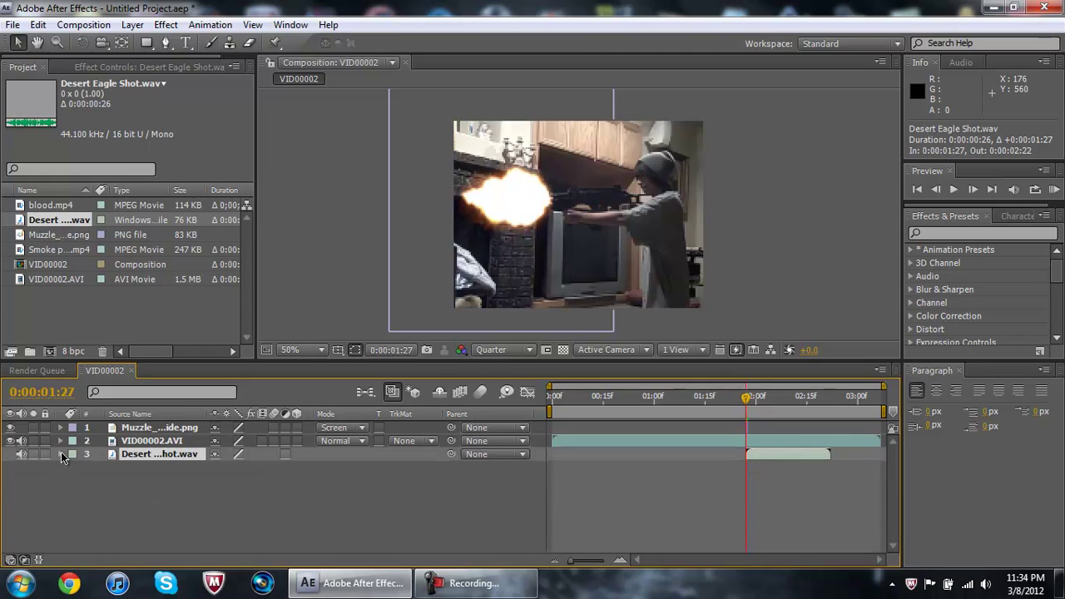
pyautogui.click(57, 237)
pyautogui.click(46, 250)
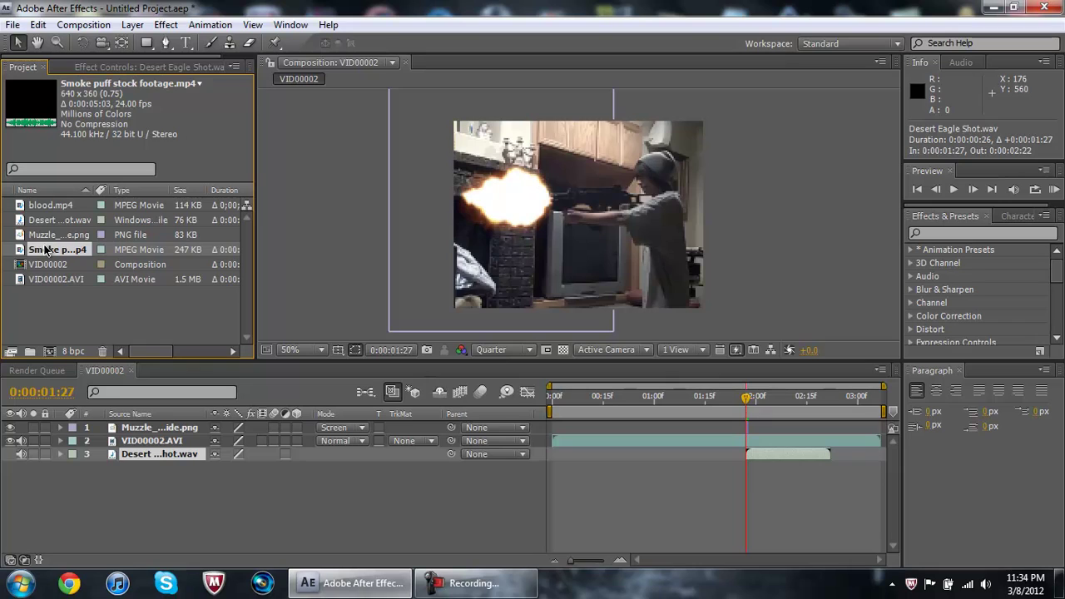
pyautogui.click(43, 266)
pyautogui.click(43, 281)
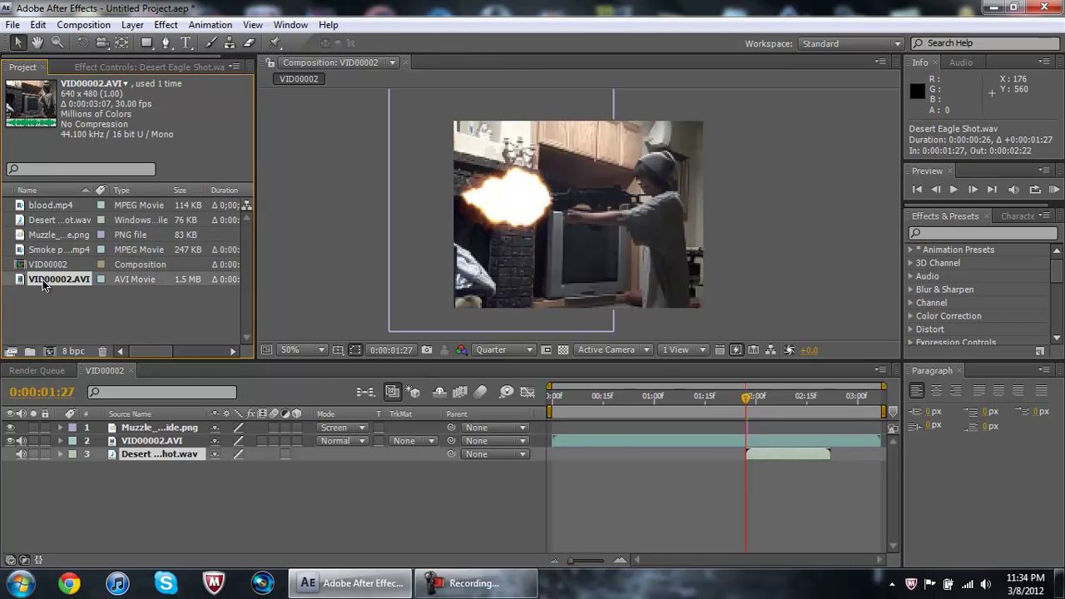
pyautogui.click(38, 240)
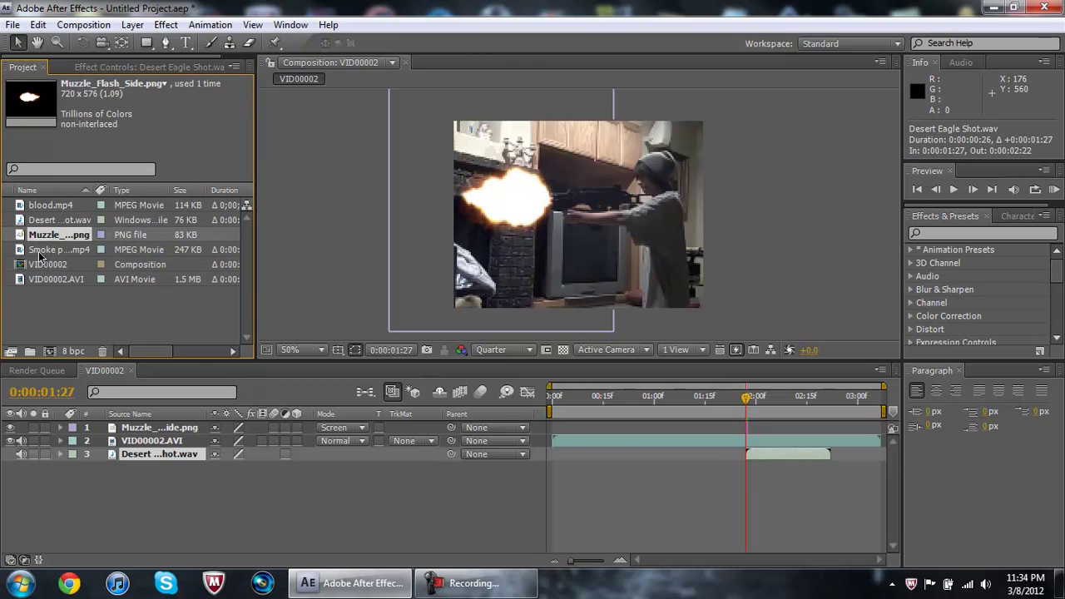
# Try adding the smoke puff stock footage as the lowest layer in Screen mode, moved to about position 94, 340.
pyautogui.click(39, 253)
pyautogui.moveTo(39, 256); pyautogui.dragTo(80, 464)
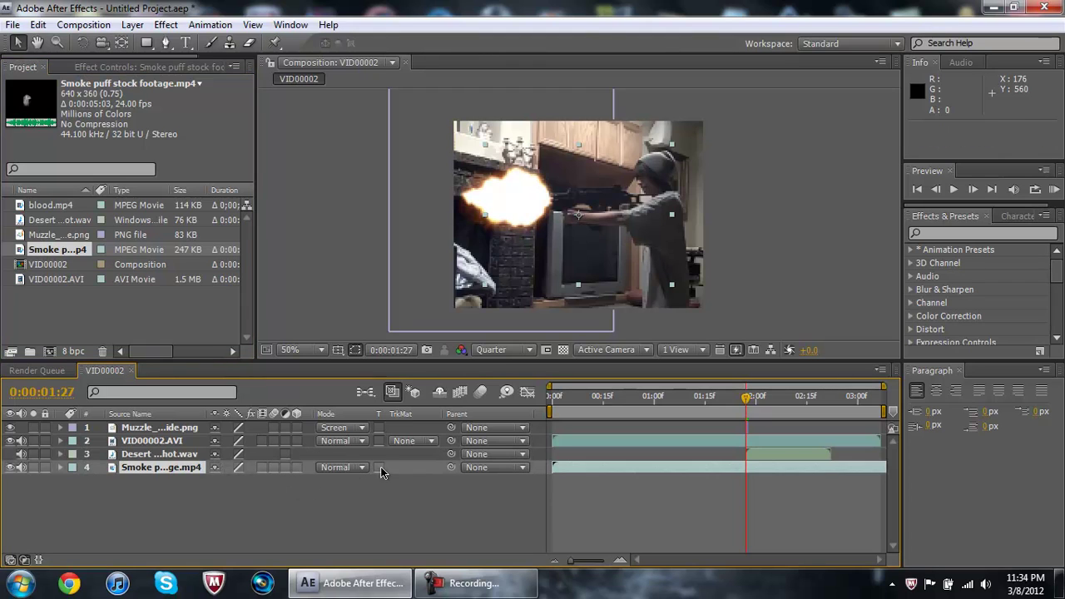
pyautogui.click(360, 468)
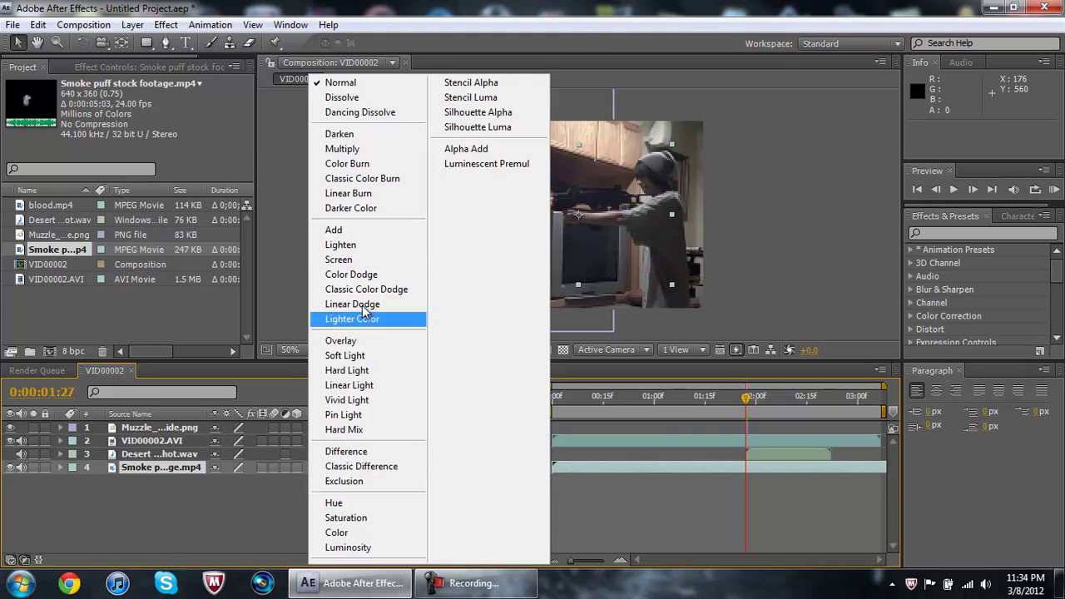
pyautogui.click(345, 261)
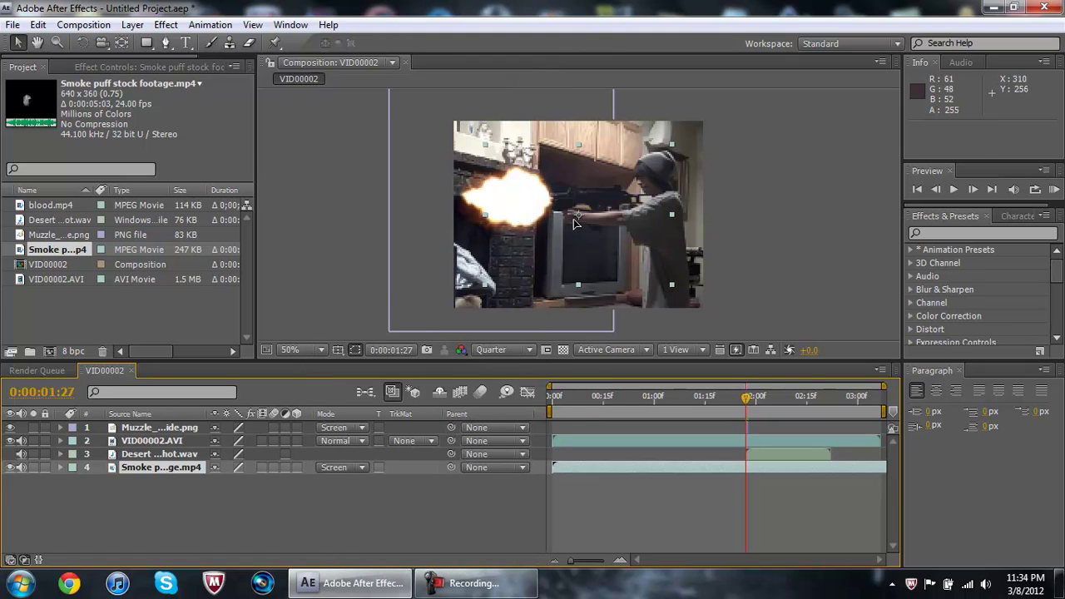
pyautogui.moveTo(574, 230); pyautogui.dragTo(487, 264)
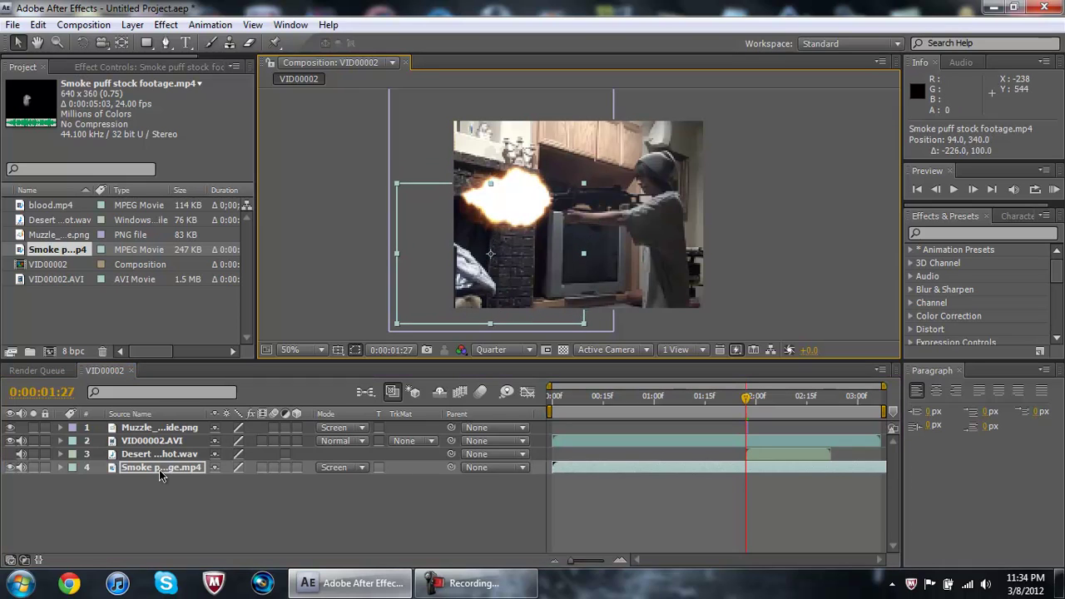
# Undo the smoke puff layer's repositioning, blending mode change and addition to the composition.
pyautogui.hotkey('ctrl', 'z')
pyautogui.hotkey('ctrl', 'z')
pyautogui.hotkey('ctrl', 'z')
pyautogui.hotkey('ctrl', 'z')
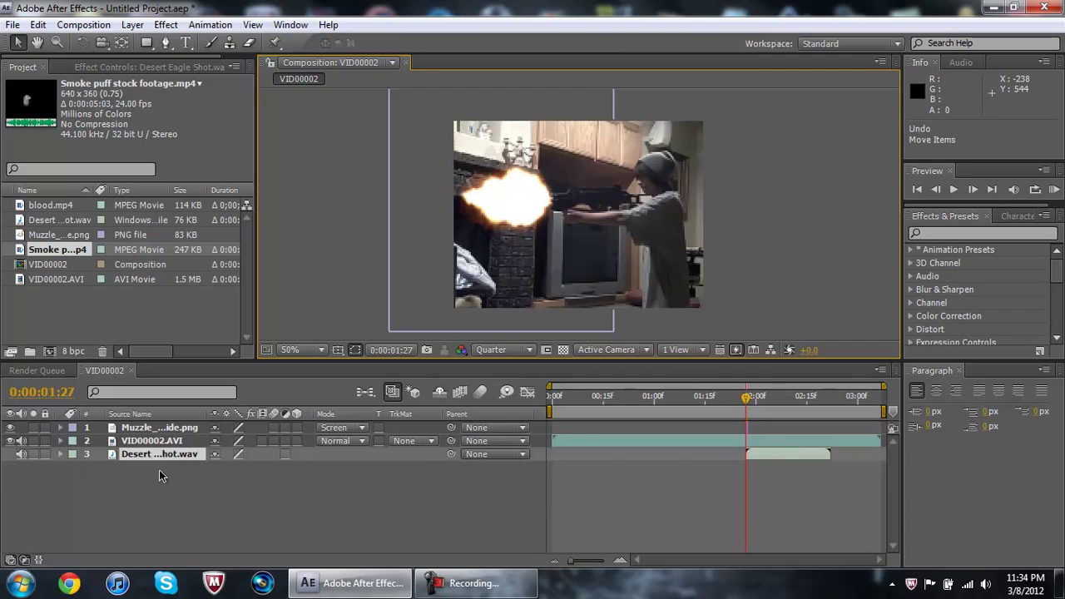
pyautogui.click(160, 470)
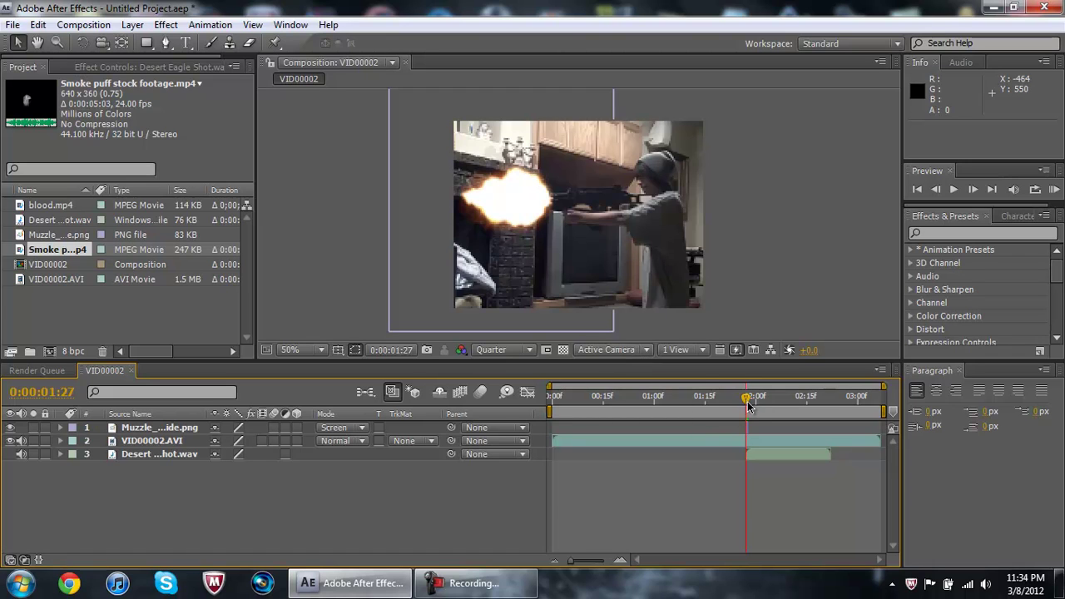
# Examine the clip frame by frame between 0:00:02:14 and 0:00:03:05 for the next shot and park the current time at 0:00:02:16.
pyautogui.moveTo(749, 405); pyautogui.dragTo(805, 410)
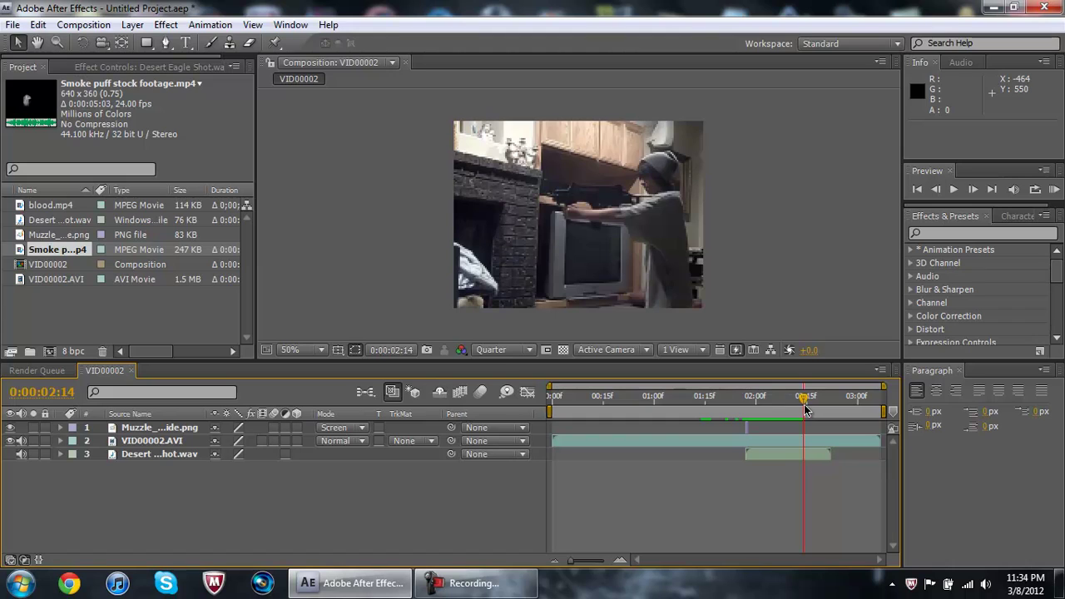
pyautogui.click(953, 190)
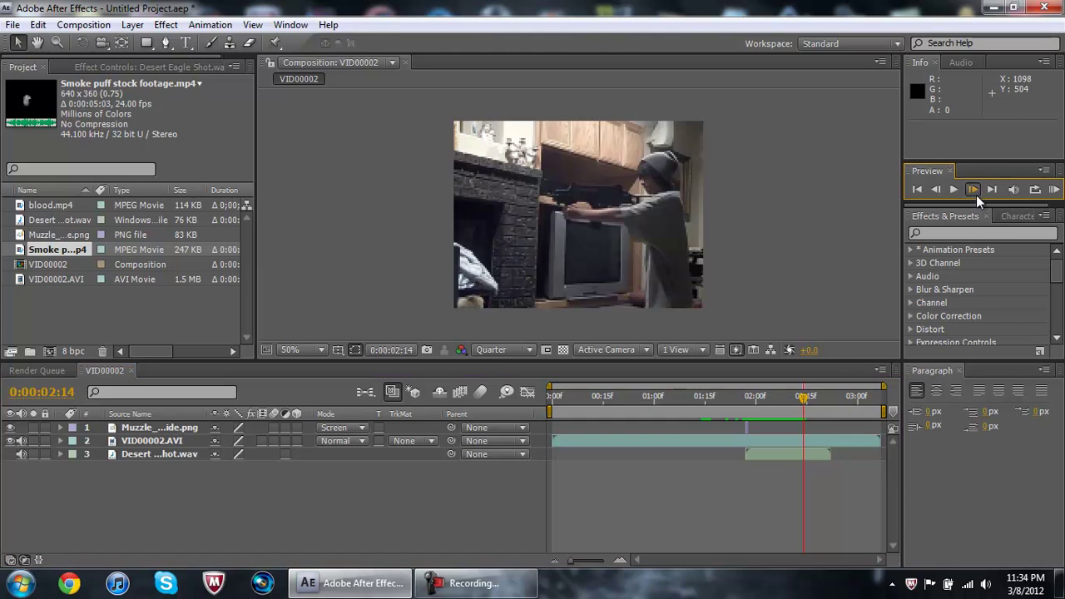
pyautogui.doubleClick(977, 190)
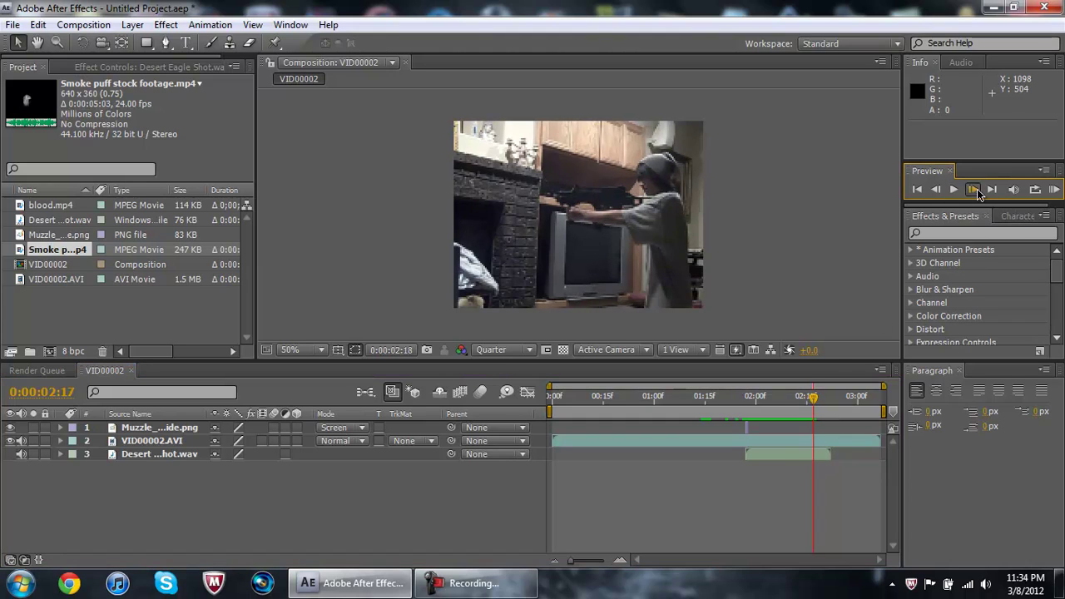
pyautogui.click(978, 190)
pyautogui.doubleClick(978, 190)
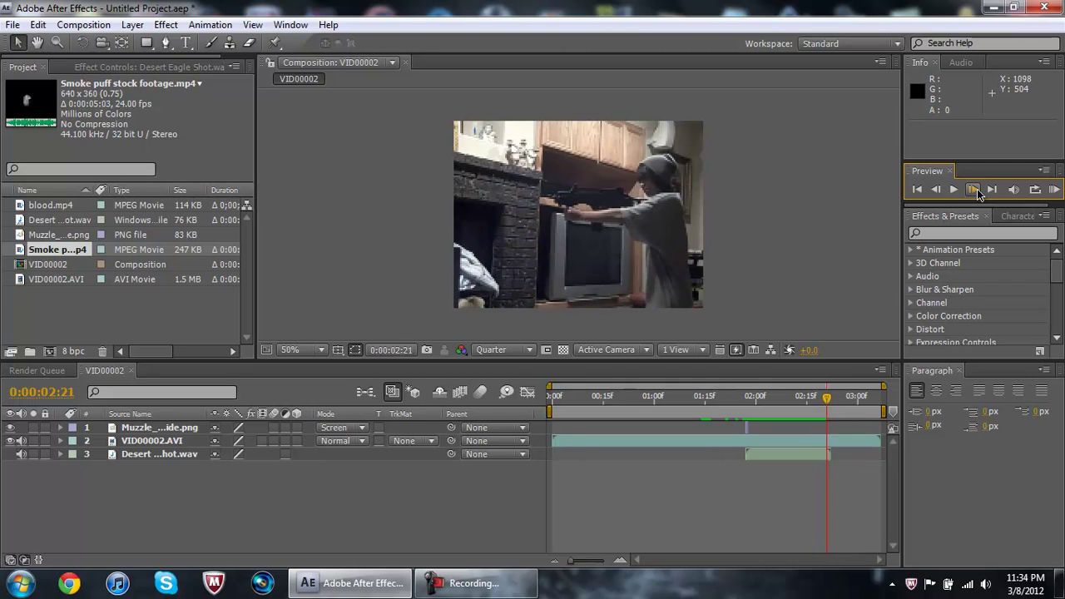
pyautogui.doubleClick(978, 190)
pyautogui.doubleClick(977, 190)
pyautogui.doubleClick(977, 191)
pyautogui.doubleClick(978, 191)
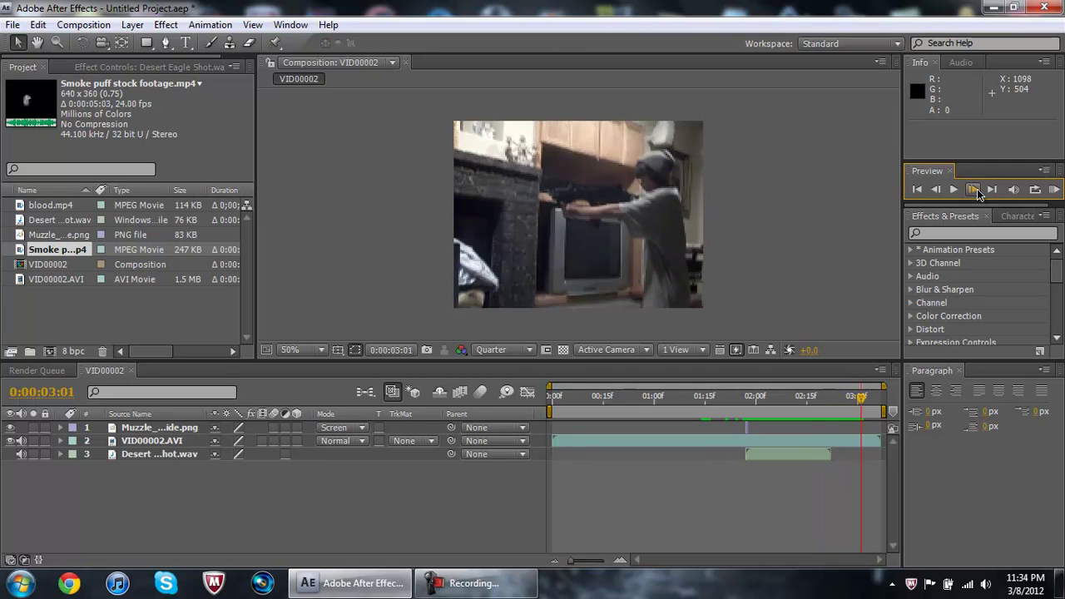
pyautogui.doubleClick(978, 191)
pyautogui.doubleClick(977, 190)
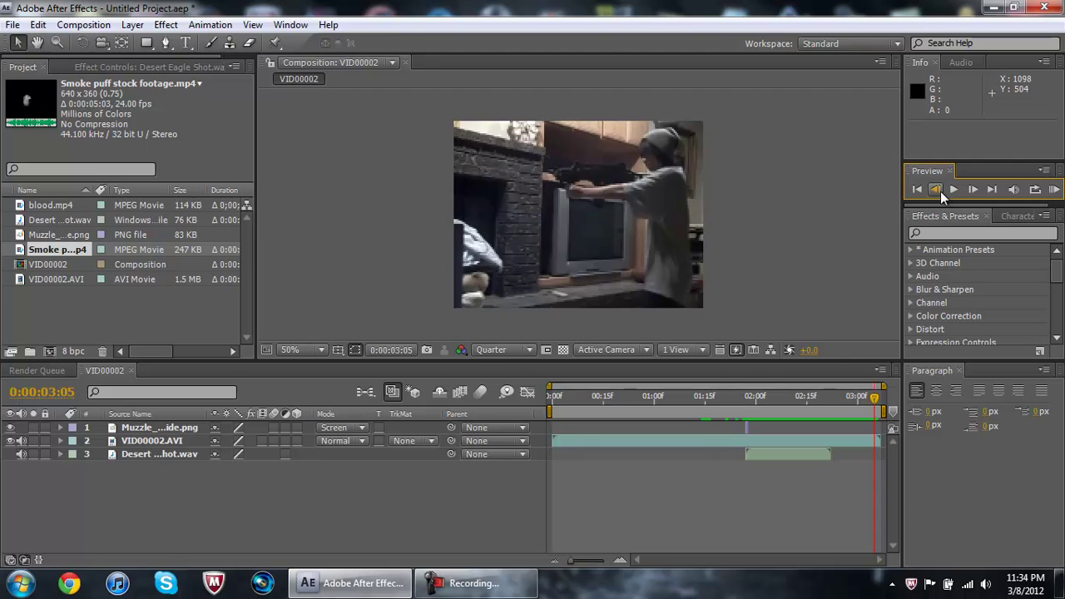
pyautogui.click(940, 191)
pyautogui.doubleClick(940, 192)
pyautogui.doubleClick(940, 191)
pyautogui.doubleClick(940, 192)
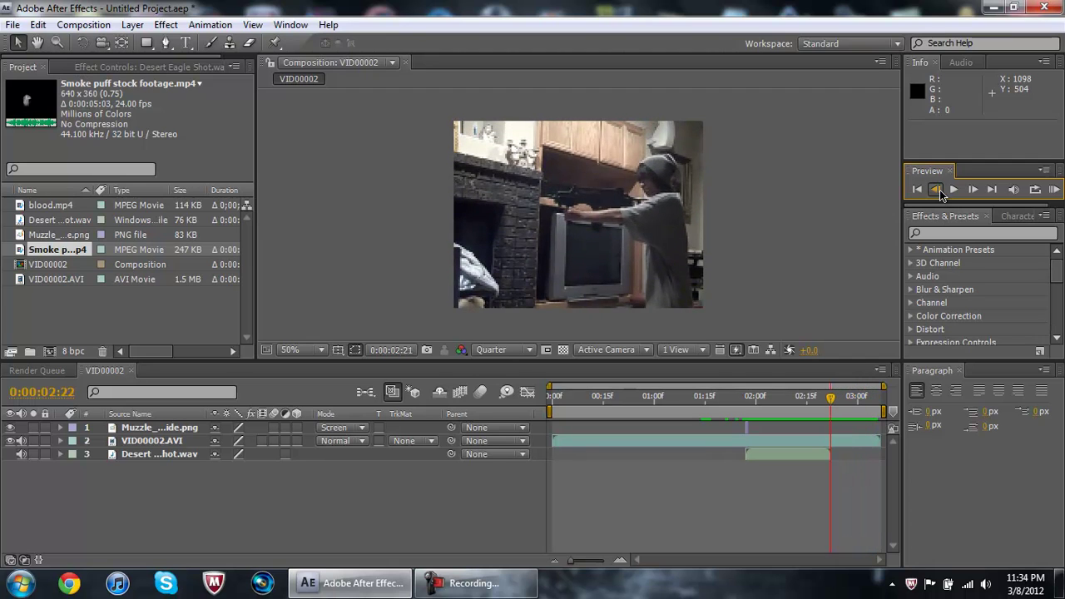
pyautogui.doubleClick(940, 192)
pyautogui.doubleClick(940, 192)
pyautogui.doubleClick(940, 191)
pyautogui.doubleClick(939, 191)
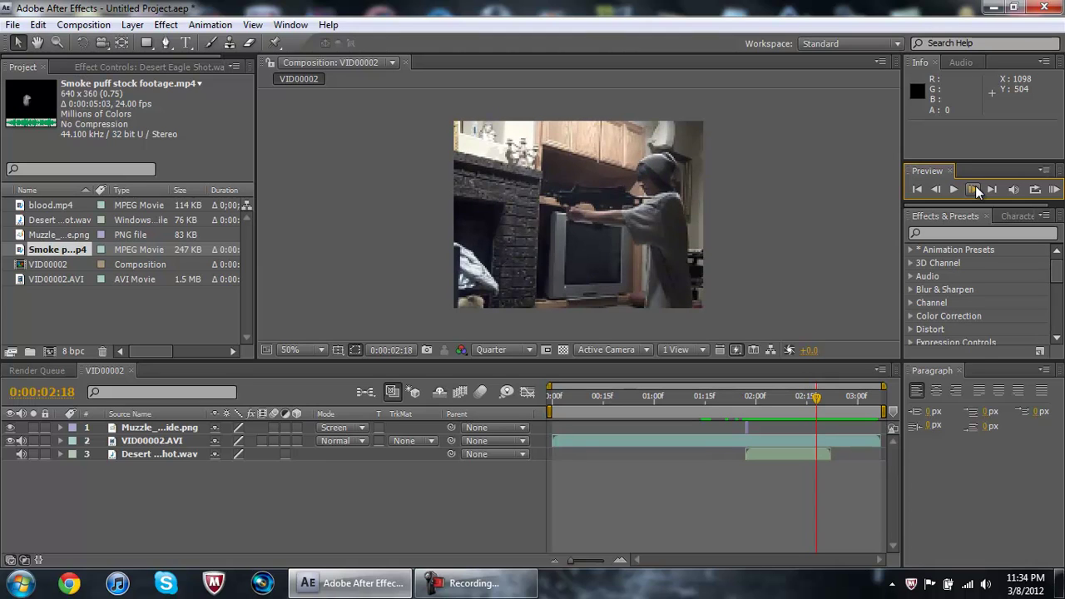
pyautogui.doubleClick(941, 184)
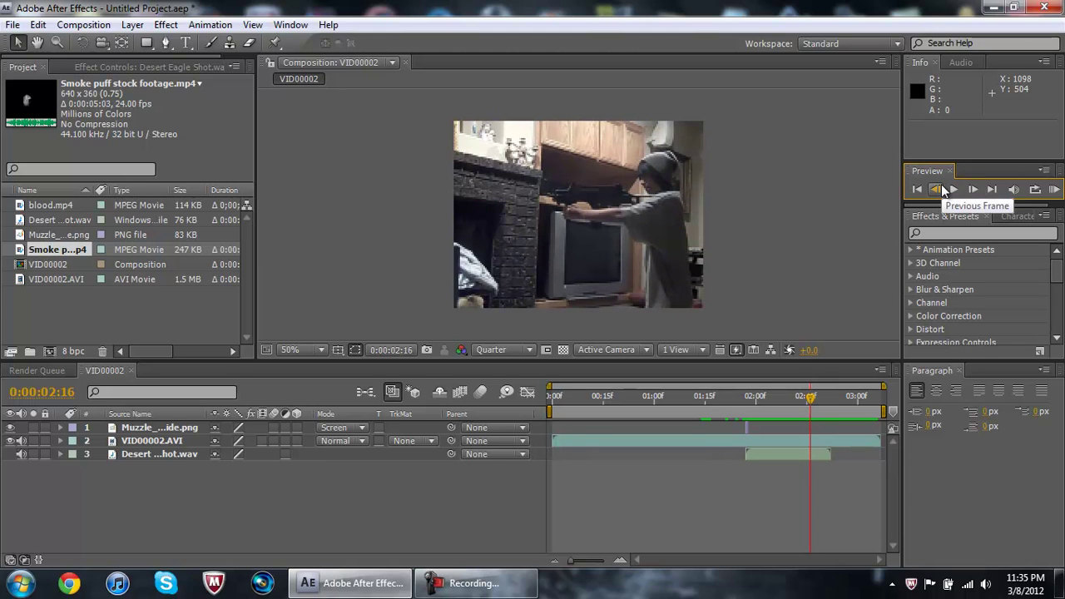
# Add a second Muzzle_Flash_Side.png layer at the top of the composition.
pyautogui.moveTo(57, 221); pyautogui.dragTo(88, 415)
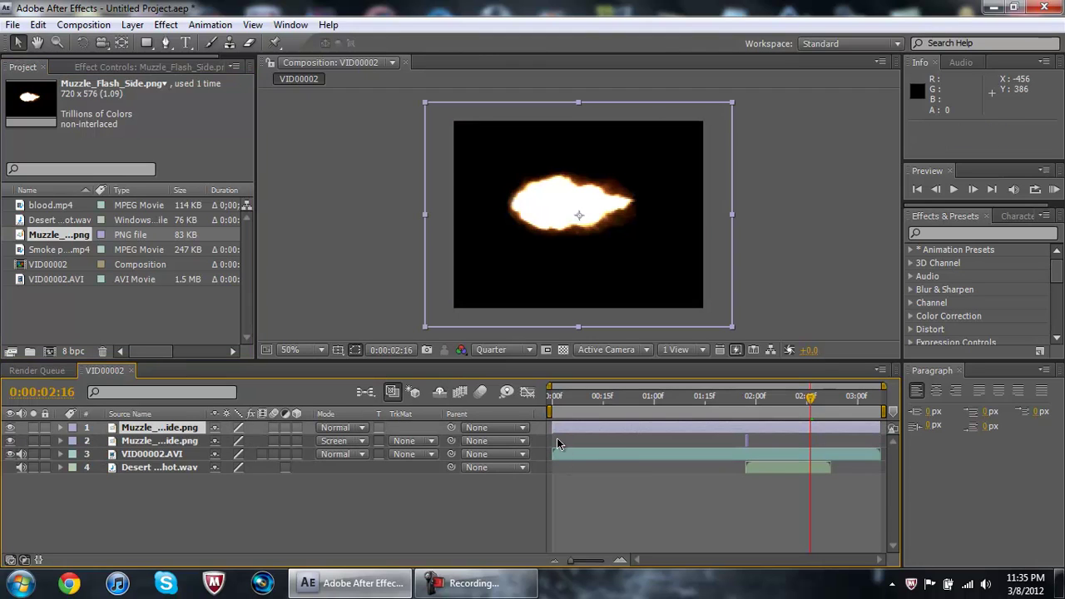
# Trim the new muzzle flash layer to the single frame at 0:00:02:16 and set its blending mode to Screen.
pyautogui.moveTo(554, 427); pyautogui.dragTo(801, 431)
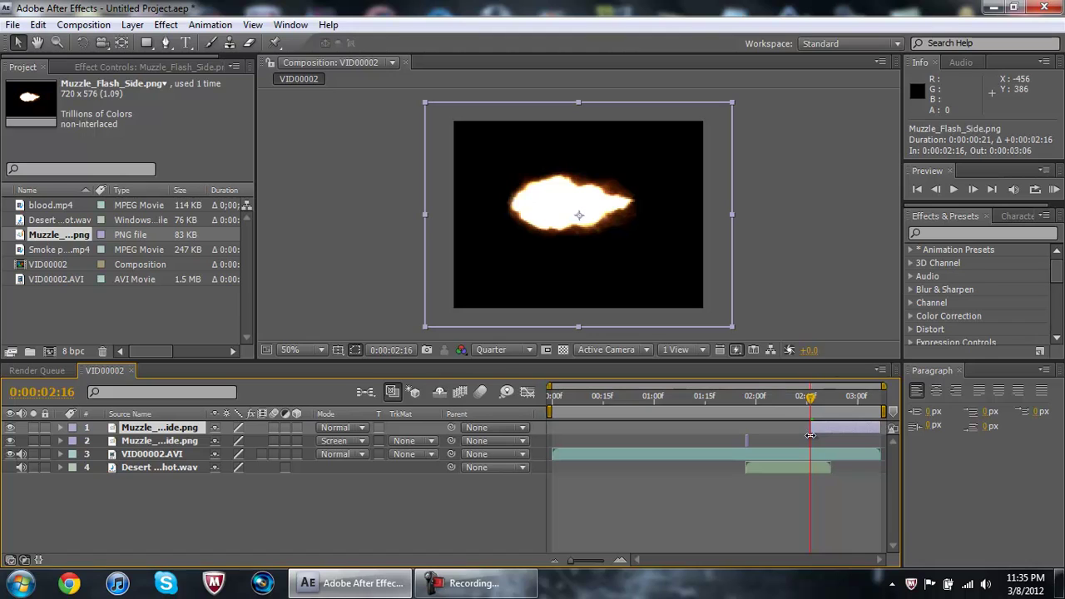
pyautogui.moveTo(879, 429); pyautogui.dragTo(852, 428)
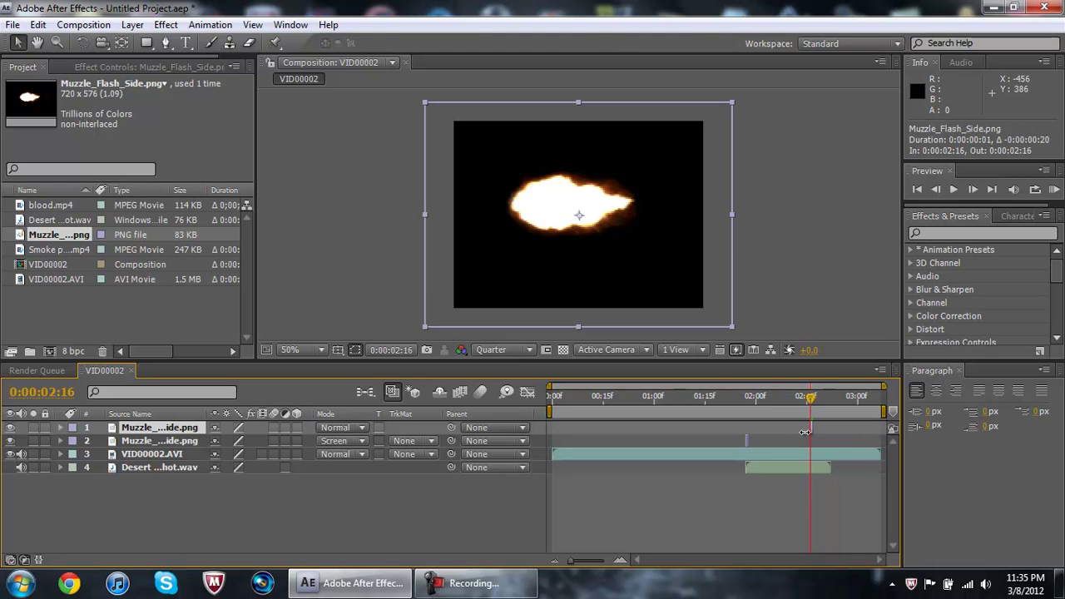
pyautogui.click(357, 428)
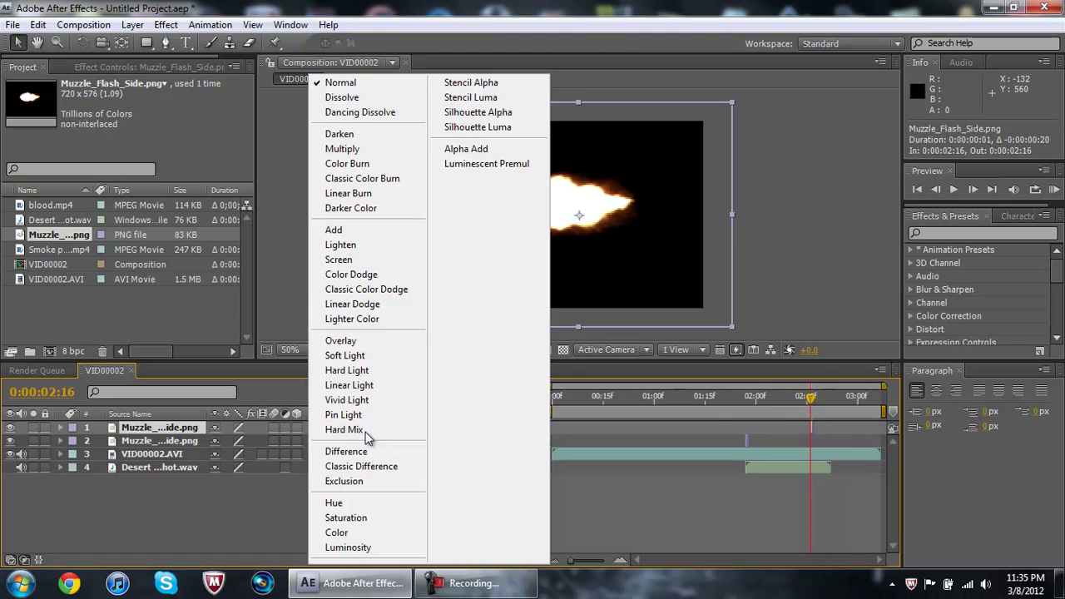
pyautogui.click(354, 264)
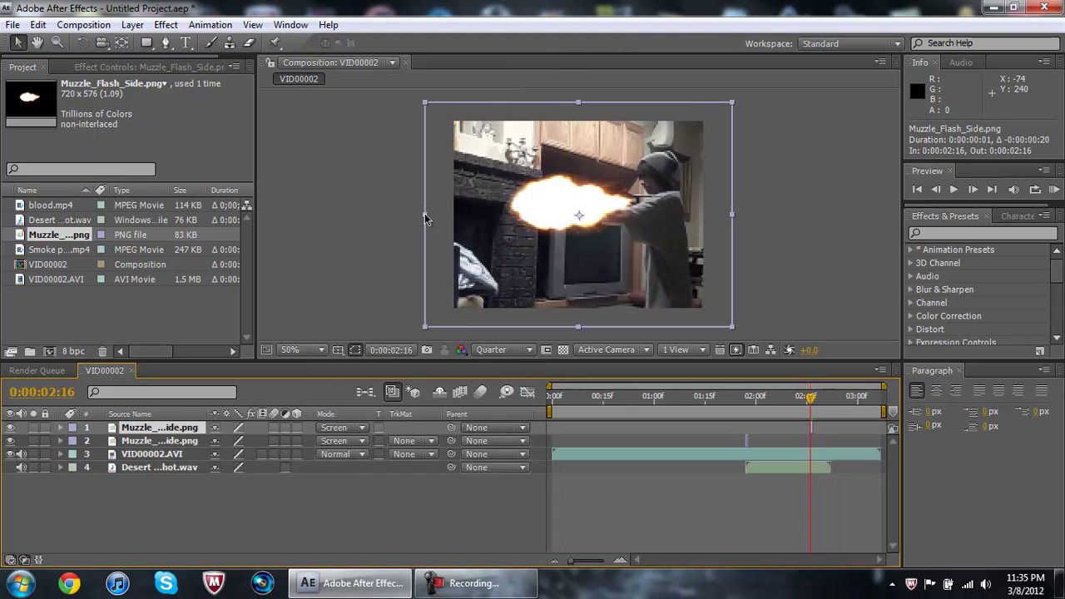
# Flip the new muzzle flash horizontally at -77%, 100% scale and move it to position 110, 214 at the gun's barrel.
pyautogui.moveTo(424, 218); pyautogui.dragTo(695, 208)
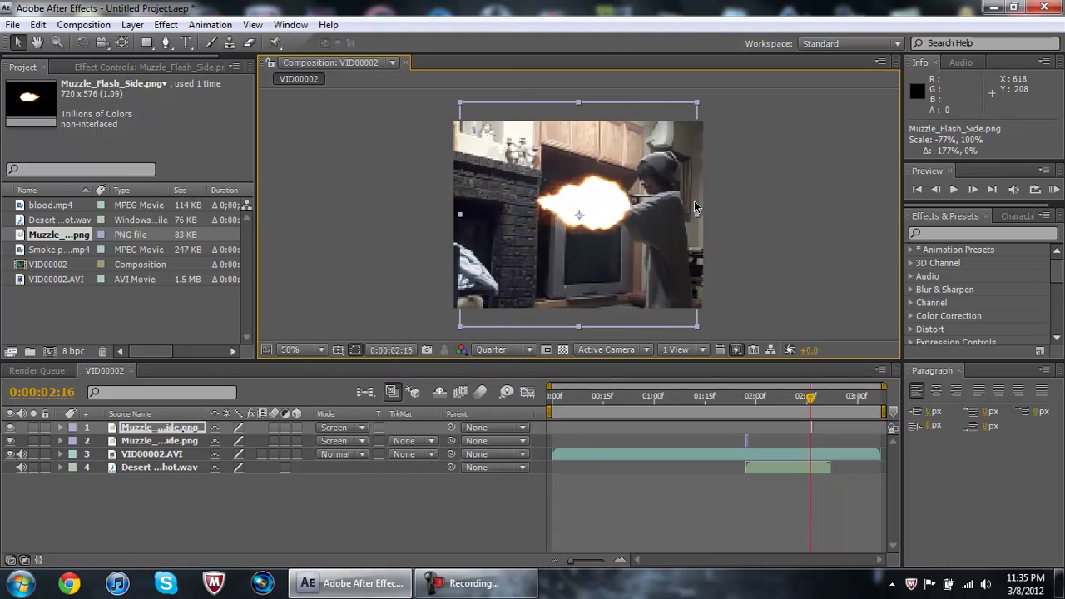
pyautogui.moveTo(579, 218); pyautogui.dragTo(496, 208)
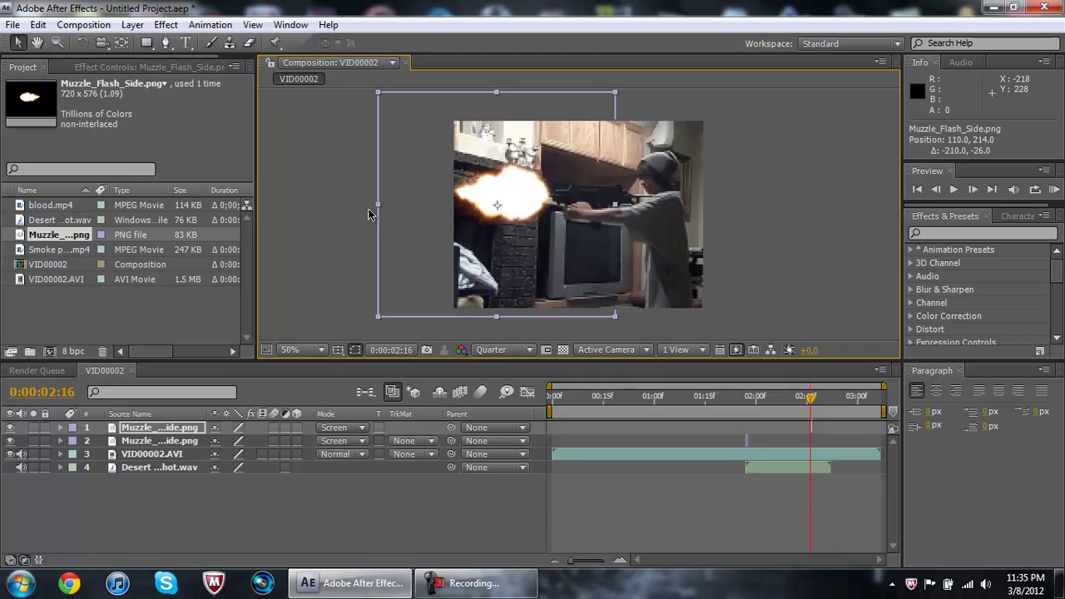
# Add a second Desert Eagle Shot.wav layer at the top of the composition, running from 0:00:02:16 to 0:00:03:00.
pyautogui.click(72, 221)
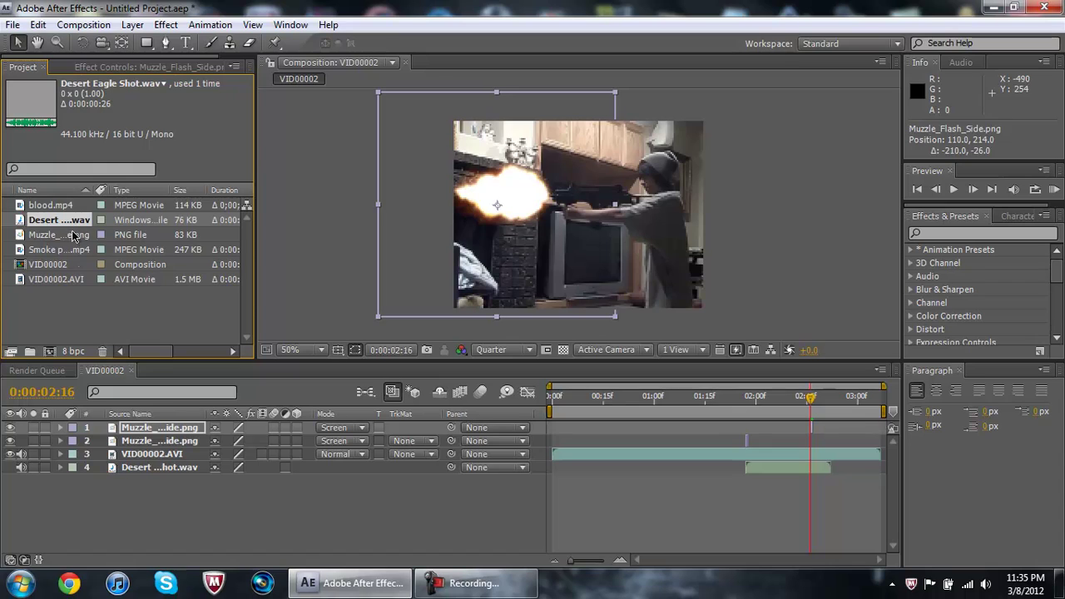
pyautogui.moveTo(66, 228); pyautogui.dragTo(291, 420)
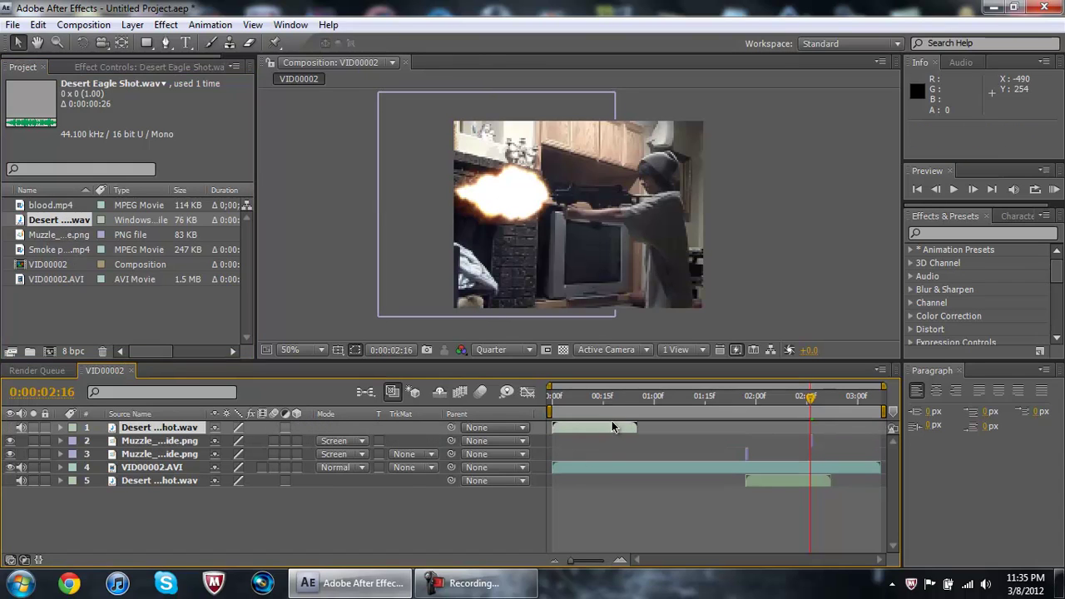
pyautogui.moveTo(612, 426); pyautogui.dragTo(829, 431)
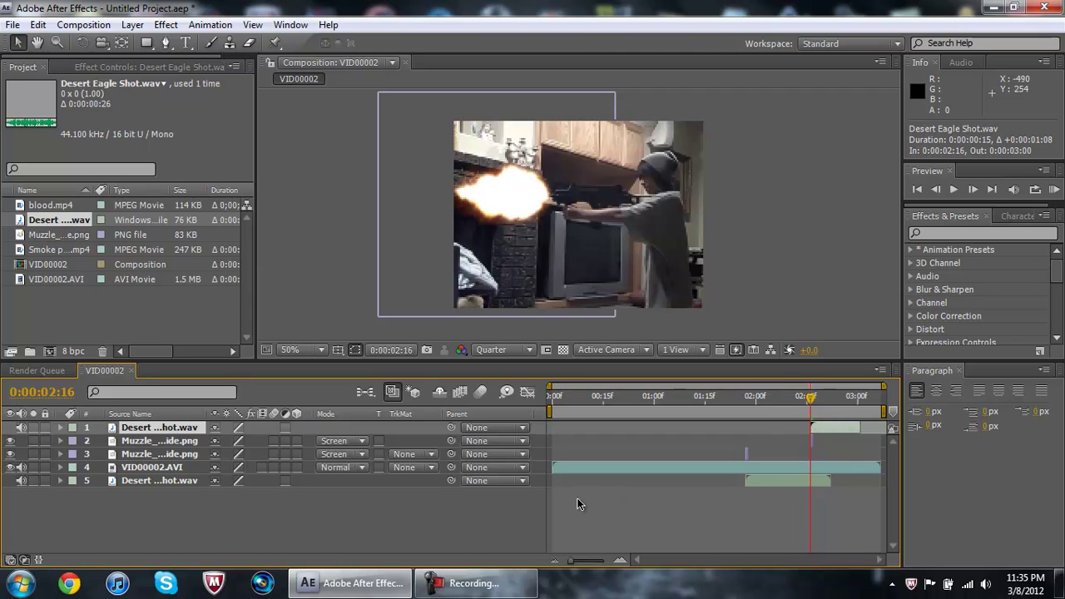
pyautogui.click(148, 442)
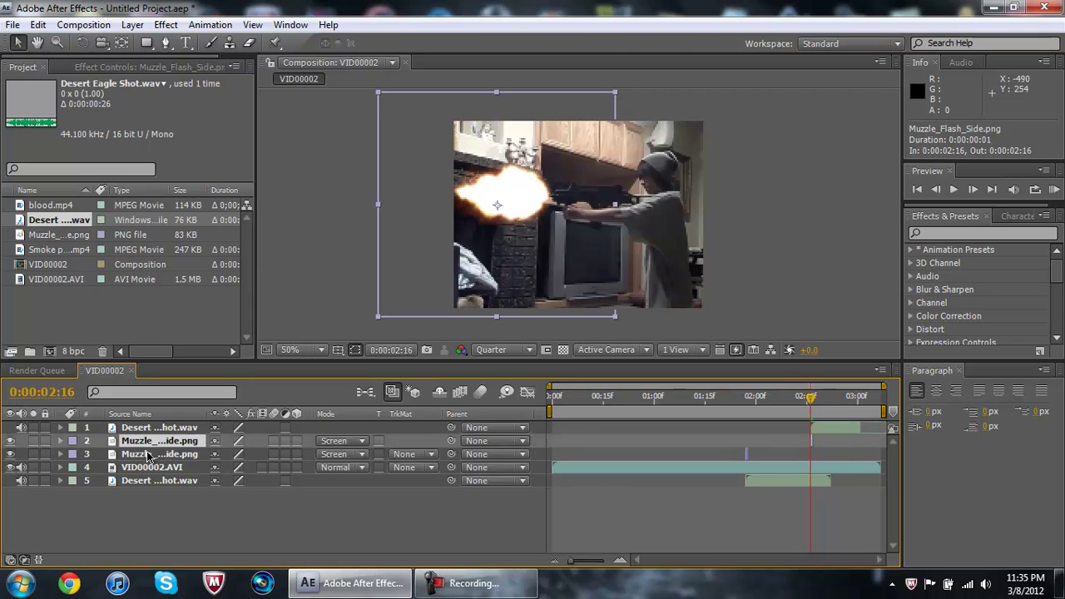
pyautogui.click(147, 454)
pyautogui.click(145, 467)
pyautogui.click(144, 482)
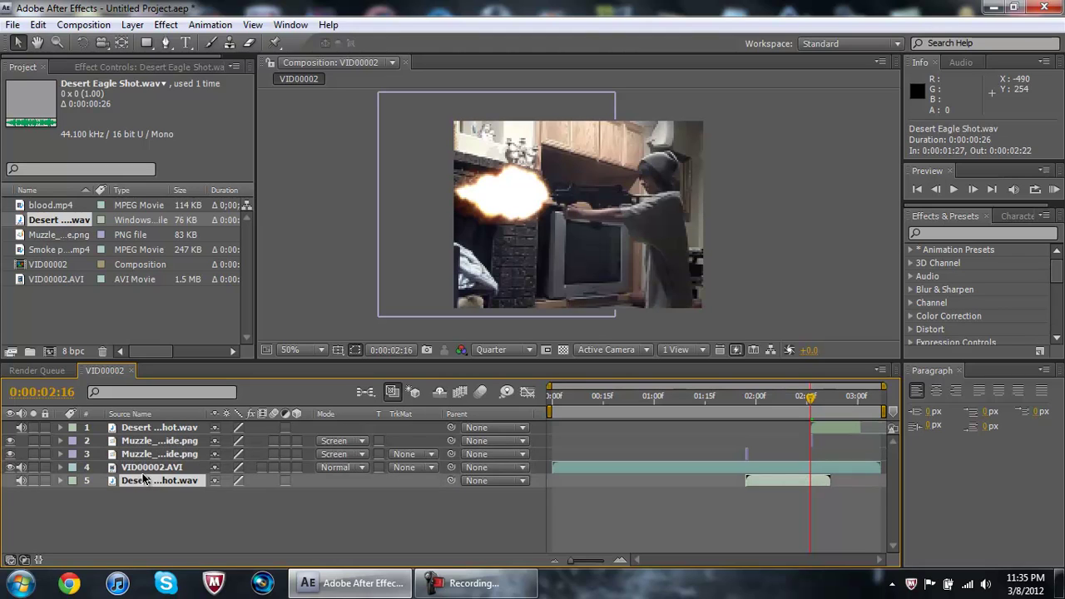
pyautogui.click(145, 468)
pyautogui.click(145, 454)
pyautogui.click(143, 440)
pyautogui.click(142, 429)
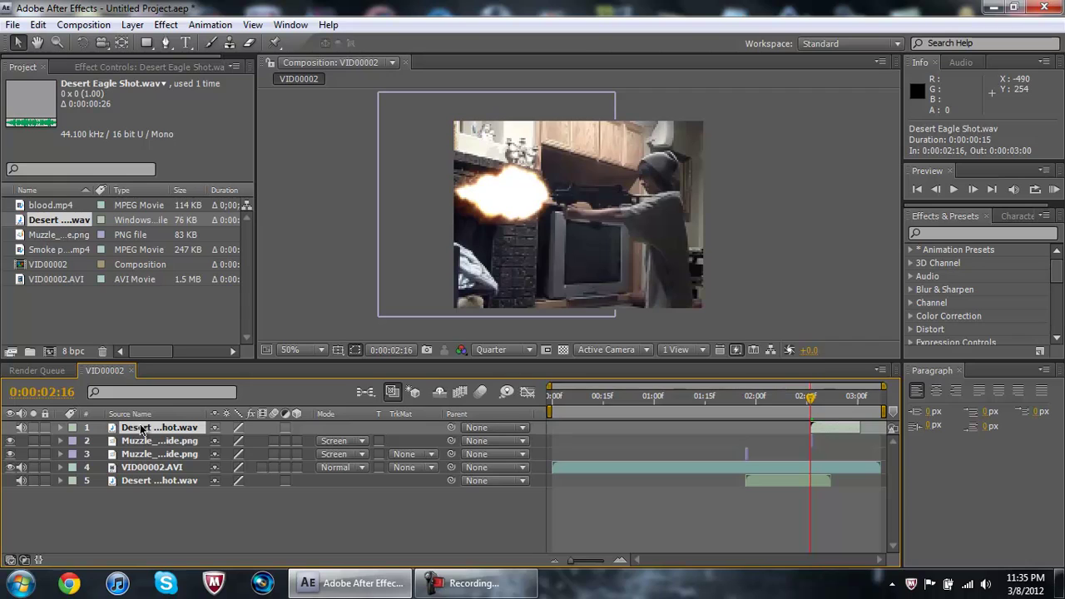
# Duplicate the VID00002.AVI layer as a one-frame copy at 0:00:01:27 with the Add blending mode.
pyautogui.click(141, 468)
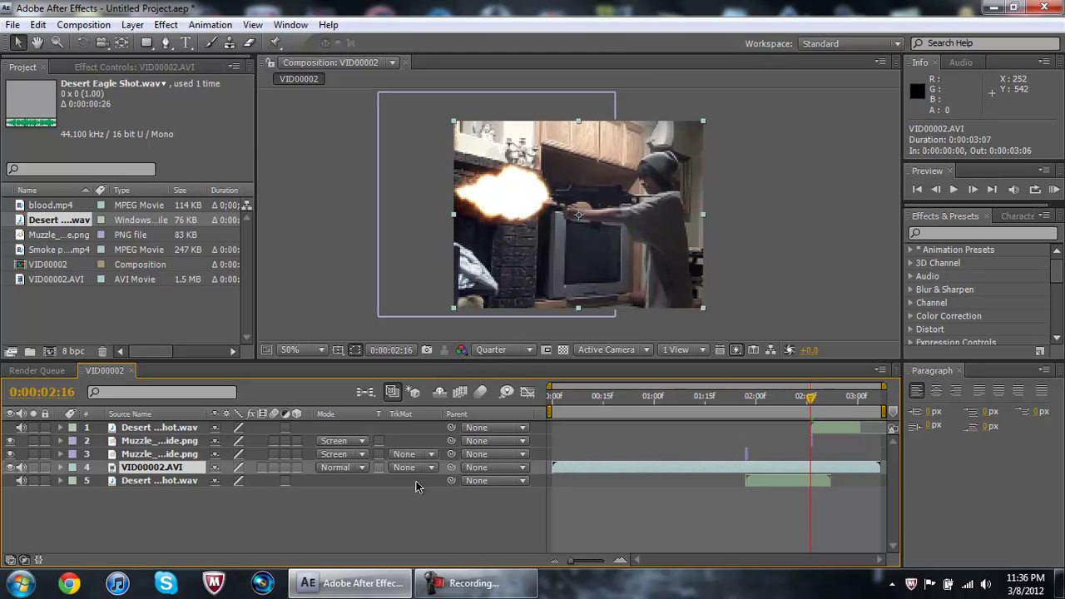
pyautogui.hotkey('ctrl', 'd')
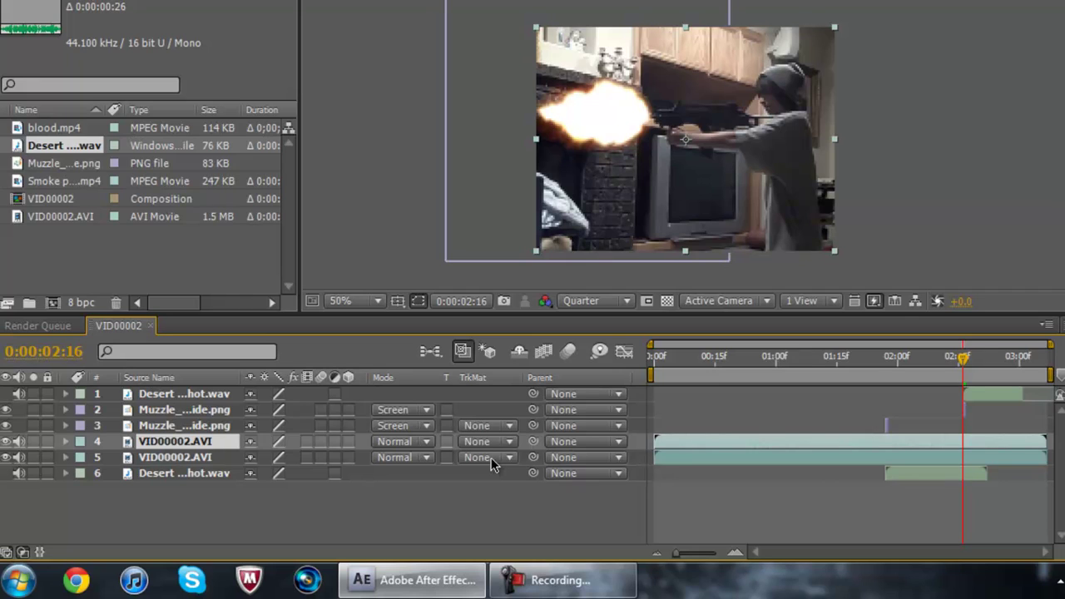
pyautogui.moveTo(962, 363); pyautogui.dragTo(883, 379)
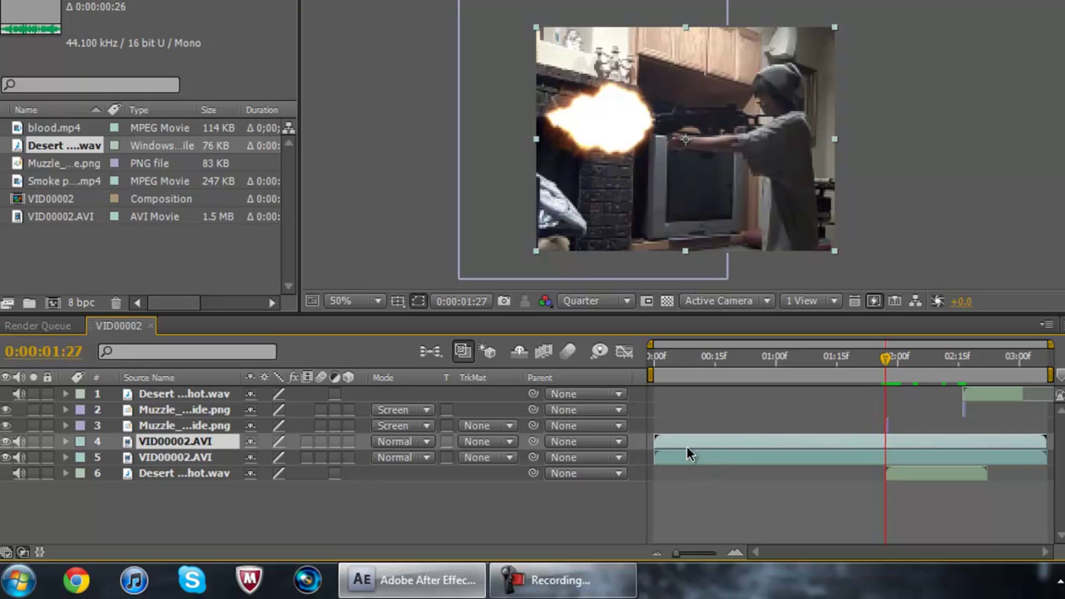
pyautogui.moveTo(655, 445); pyautogui.dragTo(862, 433)
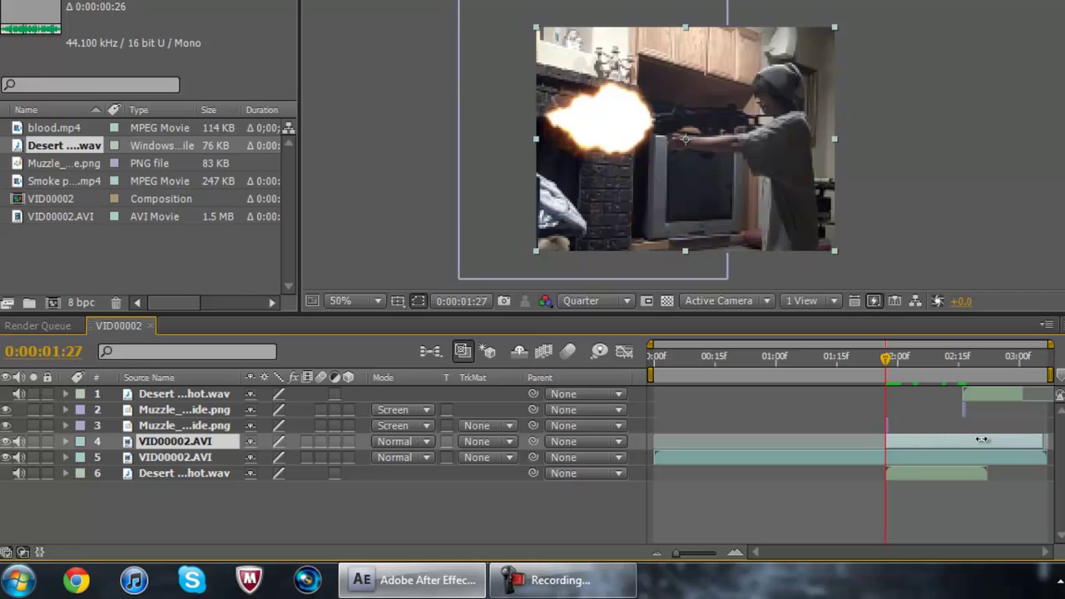
pyautogui.moveTo(982, 439); pyautogui.dragTo(872, 454)
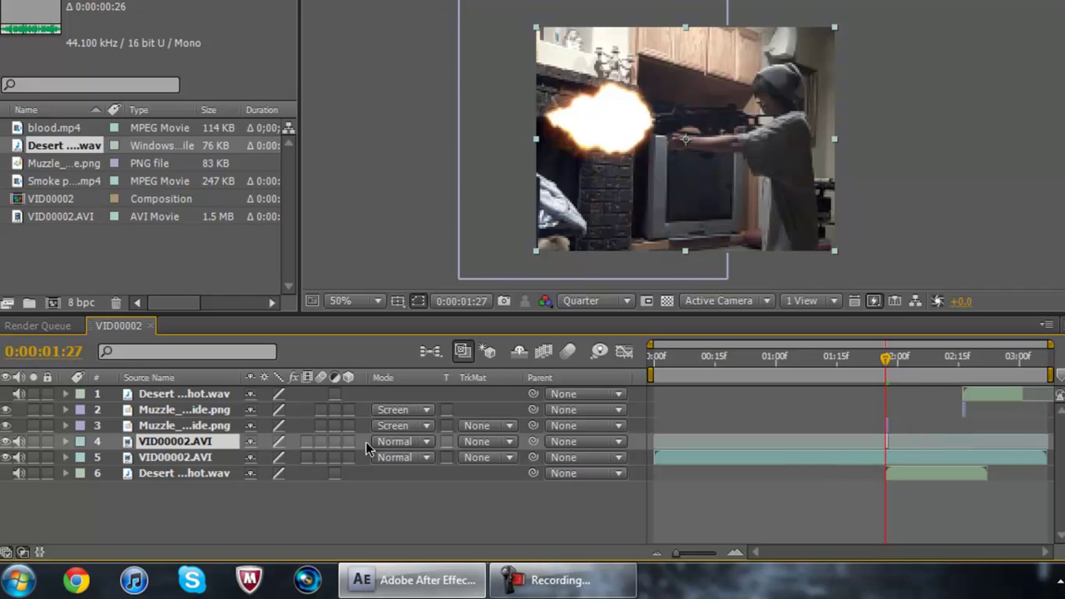
pyautogui.click(428, 445)
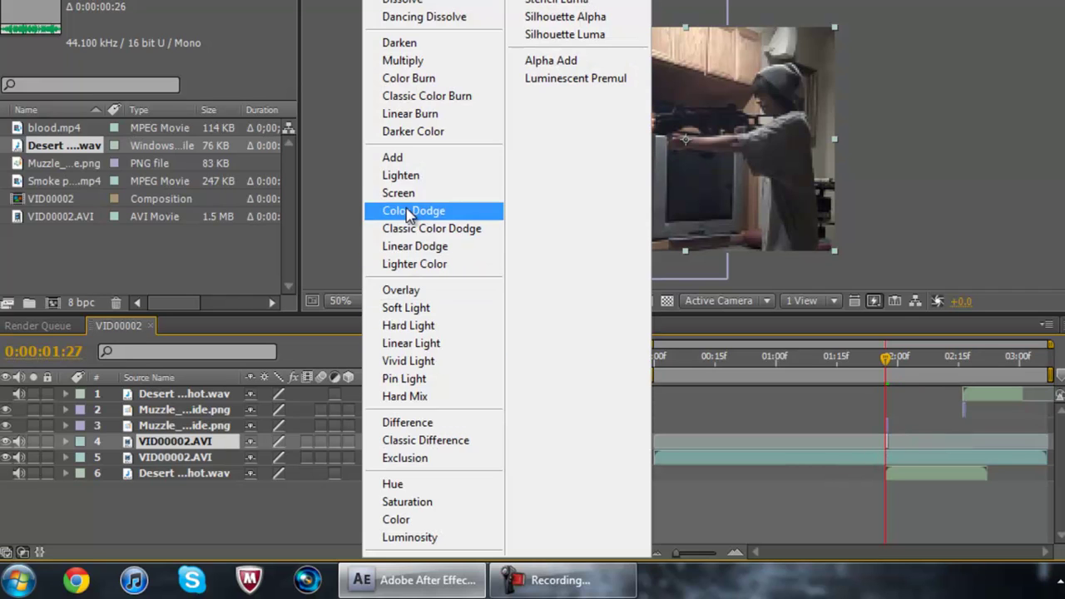
pyautogui.click(395, 163)
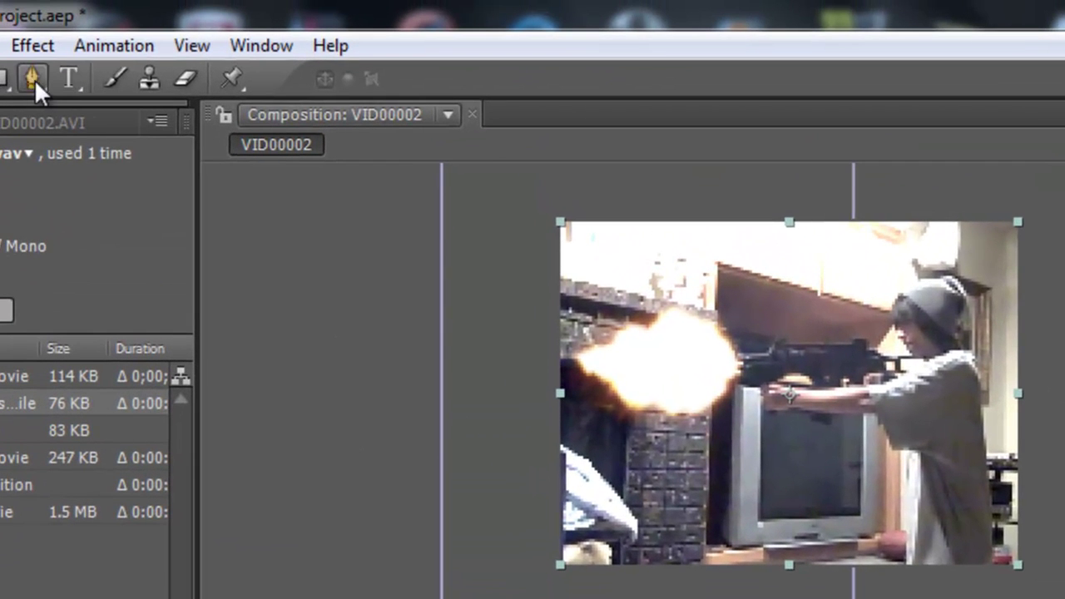
# Begin a Pen tool mask on the brightened copy, from the cap's front down through the torso and along below the frame's lower edge.
pyautogui.click(32, 78)
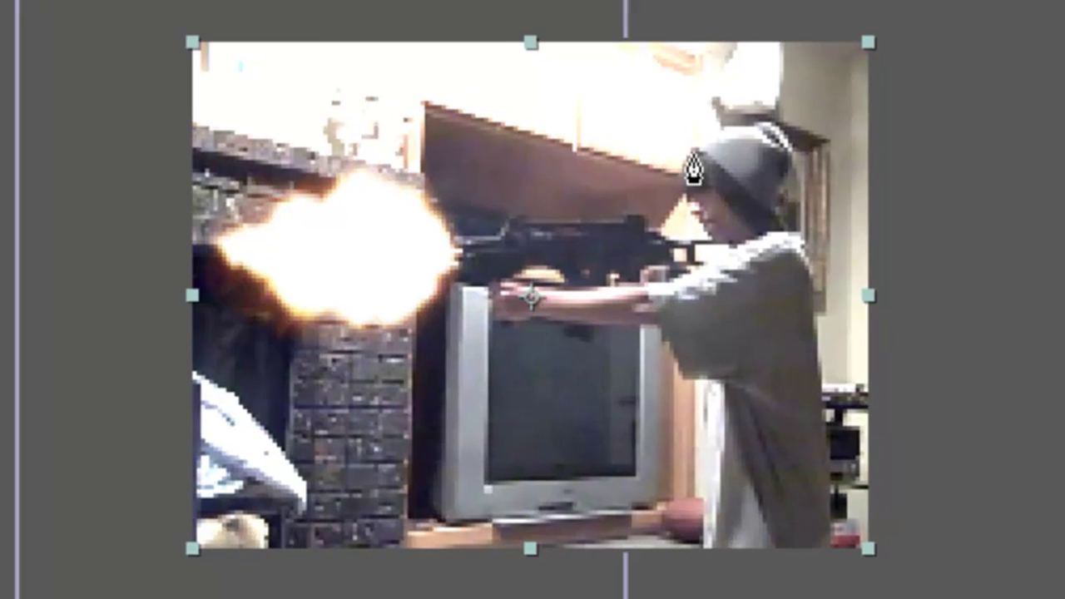
pyautogui.click(897, 297)
pyautogui.click(753, 208)
pyautogui.click(754, 268)
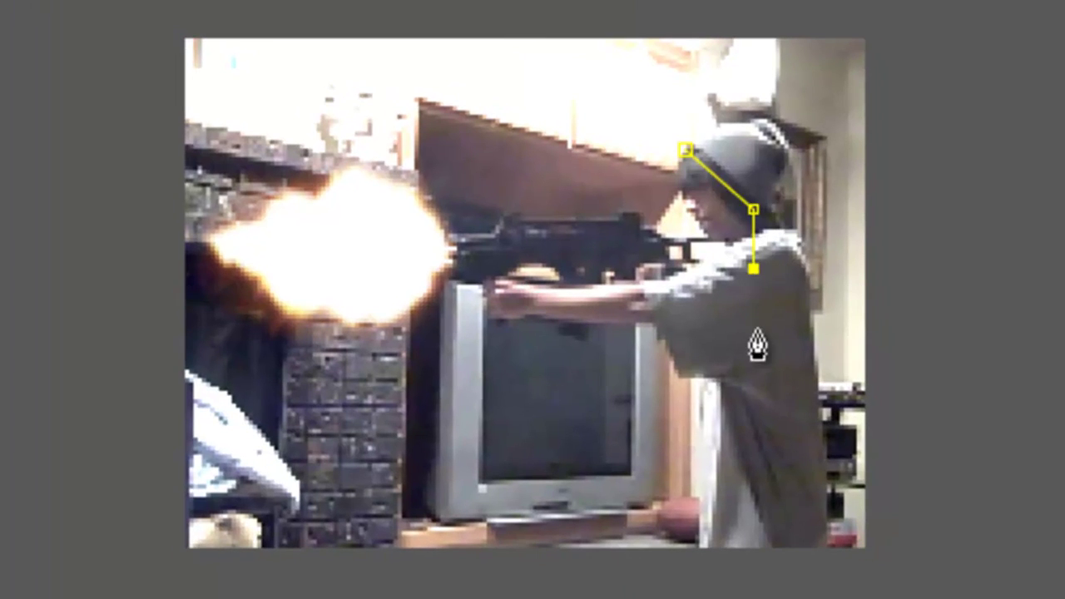
pyautogui.click(757, 359)
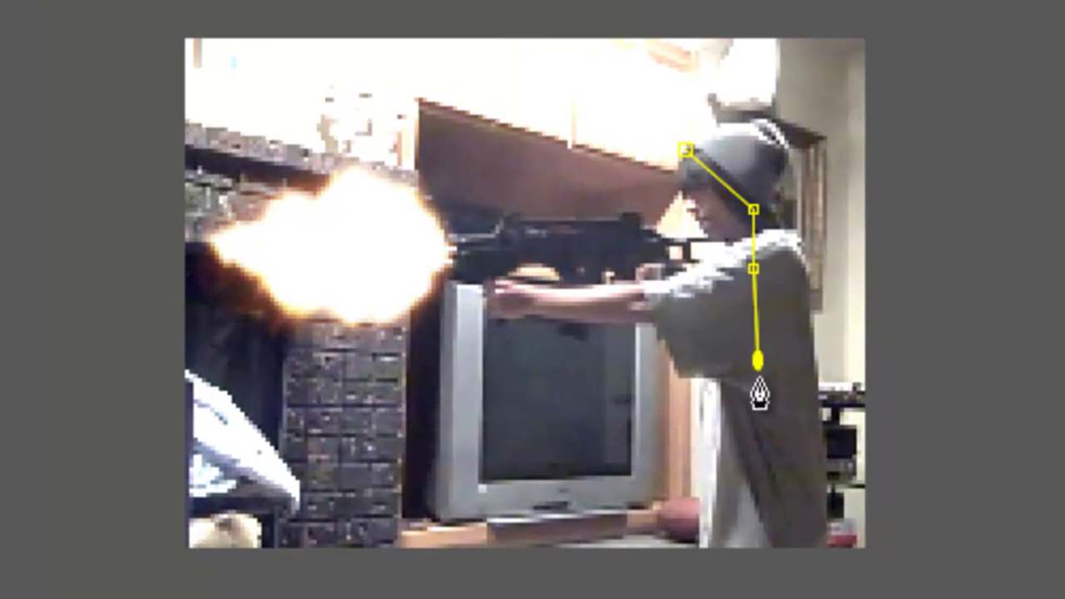
pyautogui.click(761, 530)
pyautogui.click(753, 557)
pyautogui.click(687, 559)
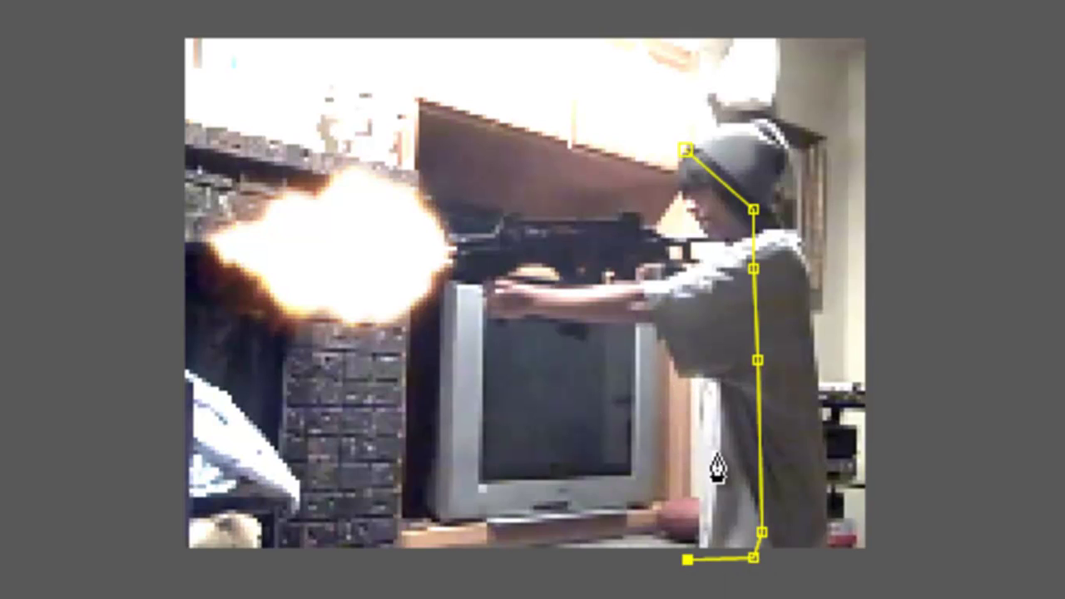
pyautogui.click(712, 396)
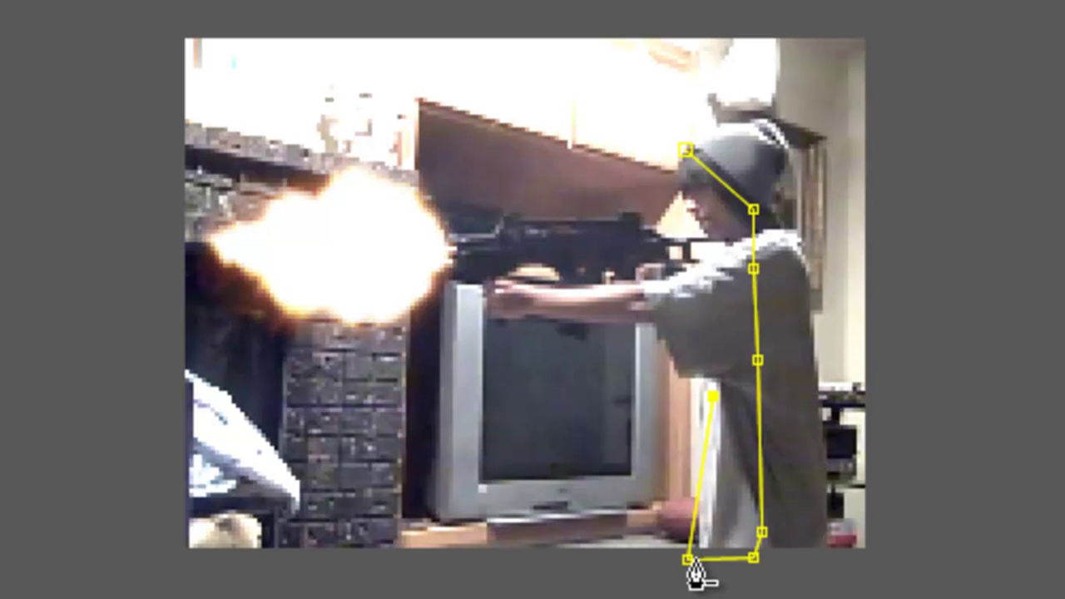
pyautogui.hotkey('ctrl', 'z')
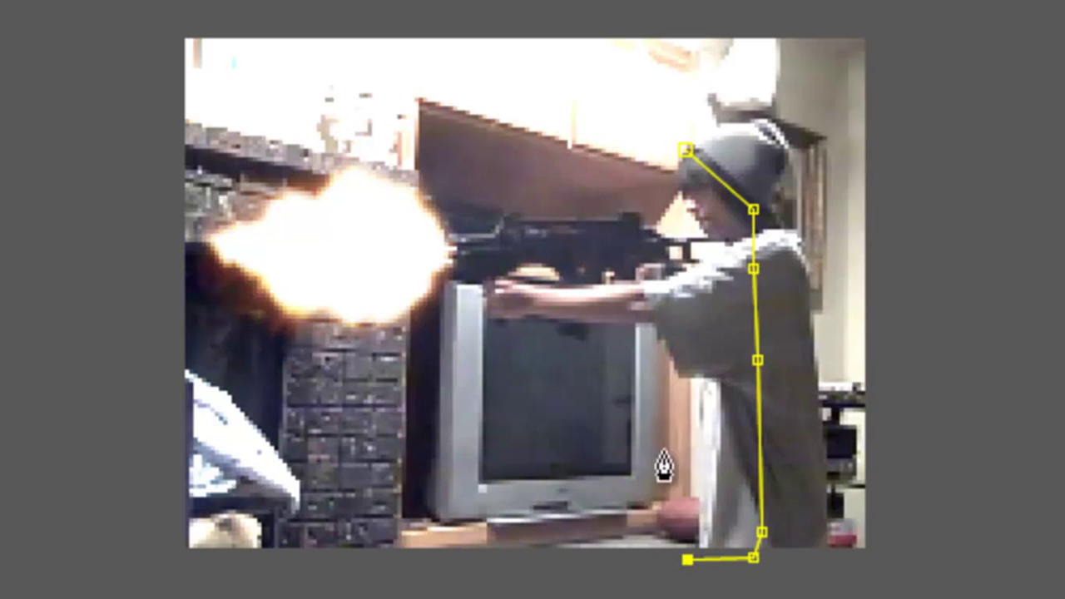
pyautogui.click(546, 402)
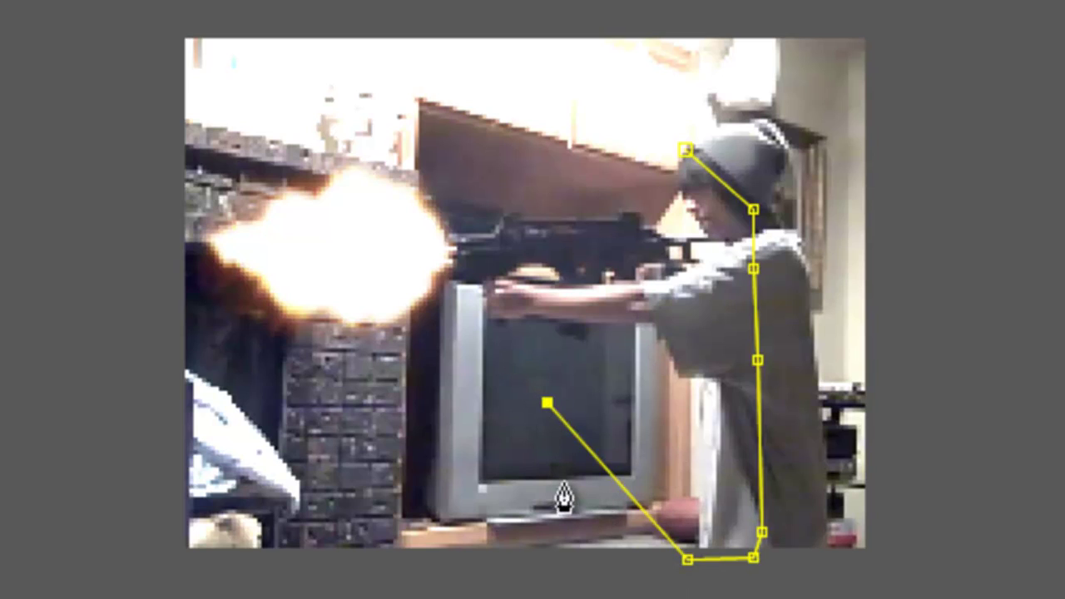
pyautogui.hotkey('ctrl', 'z')
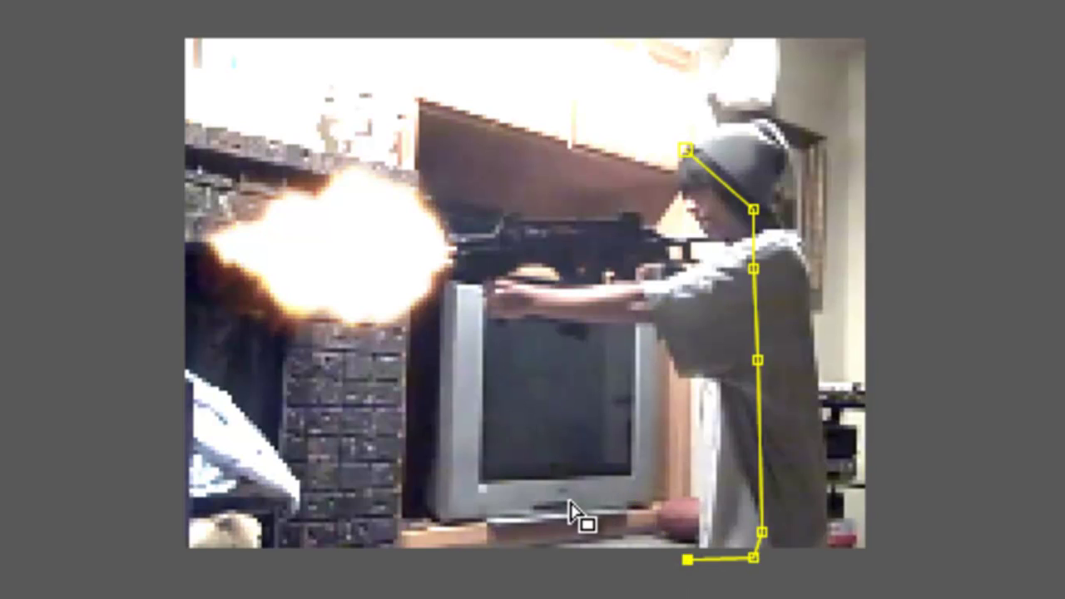
# Continue the mask across the television, around the hands and above the forearm, and close it at the cap's front.
pyautogui.click(510, 568)
pyautogui.click(483, 313)
pyautogui.click(499, 269)
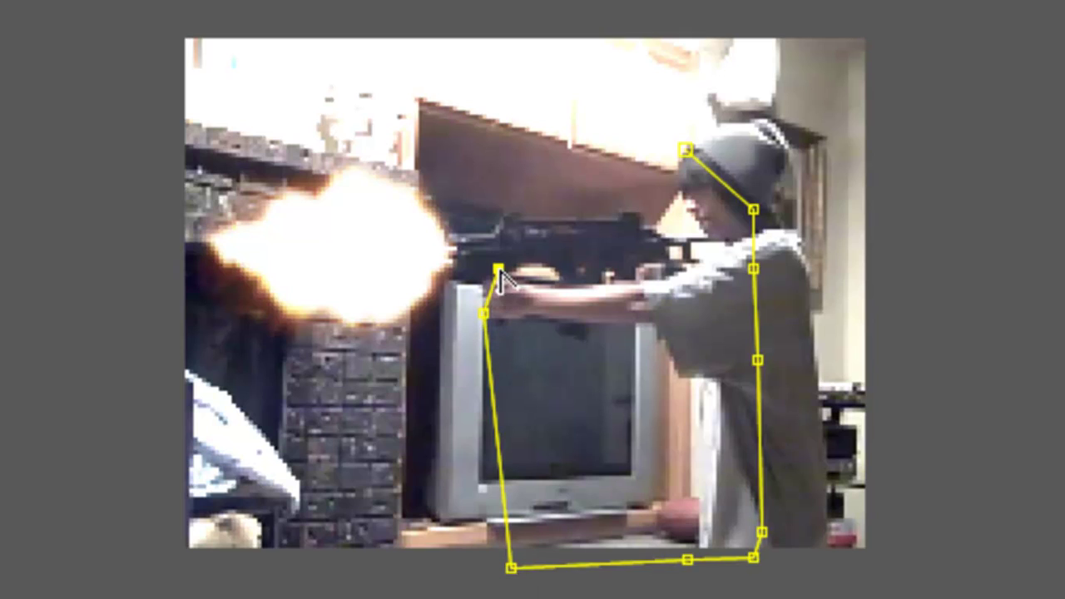
pyautogui.click(619, 266)
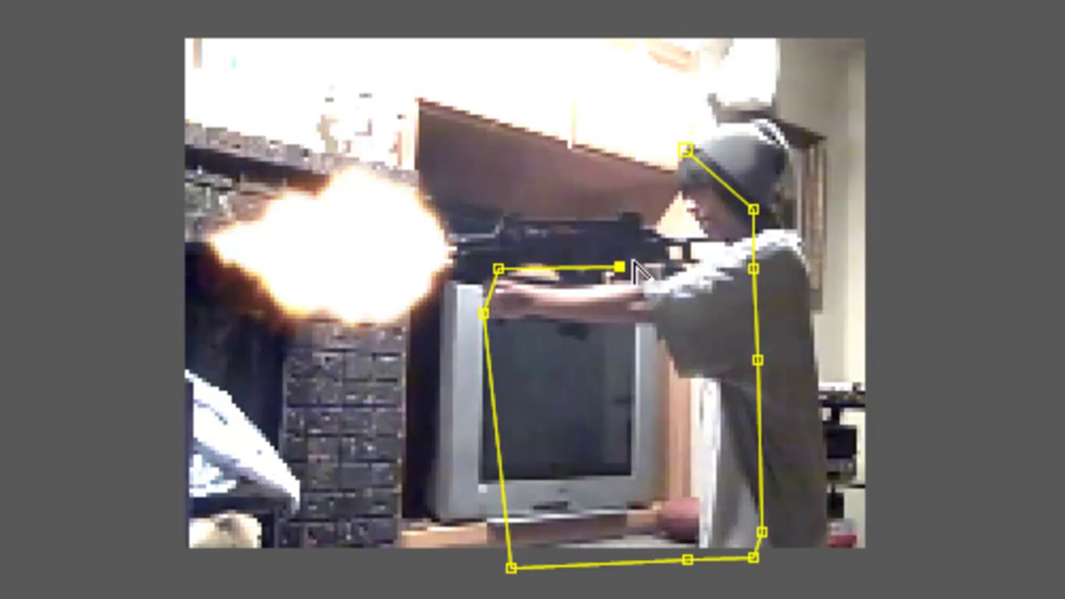
pyautogui.click(684, 152)
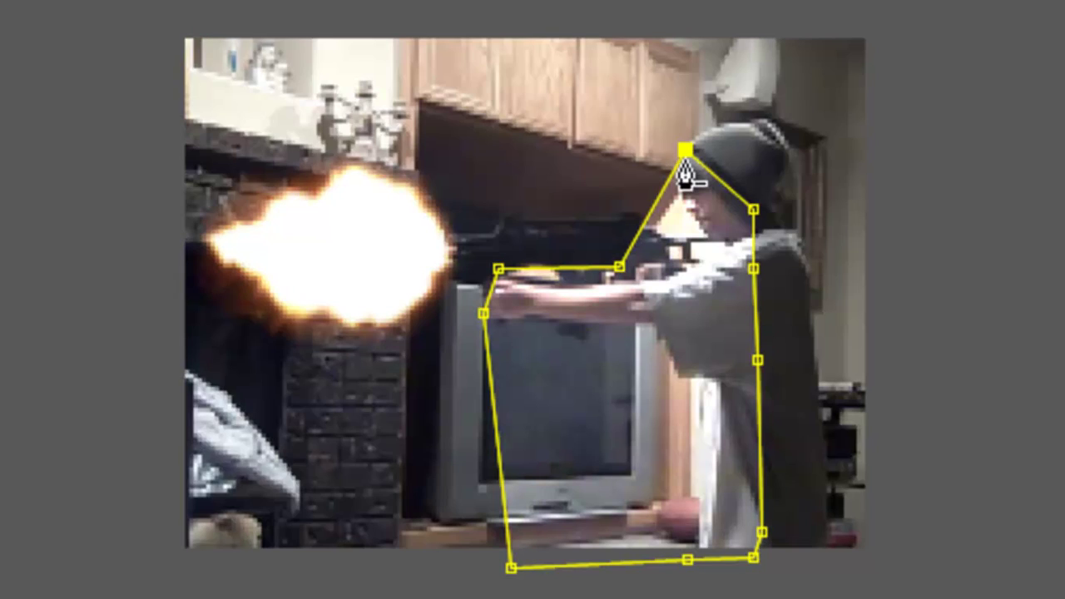
pyautogui.click(488, 177)
pyautogui.click(386, 135)
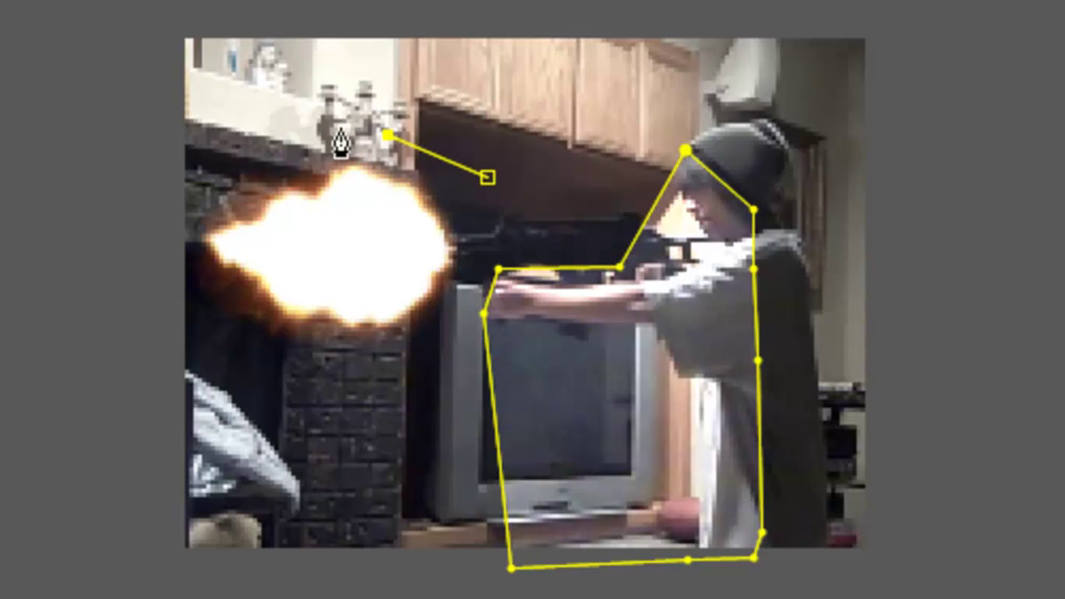
pyautogui.click(310, 124)
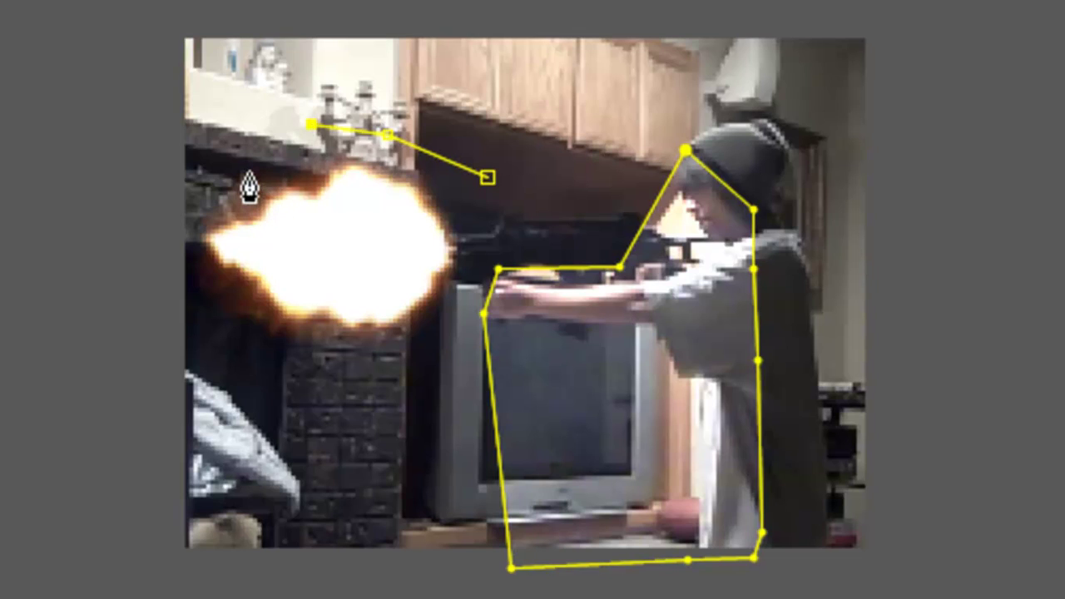
pyautogui.hotkey('ctrl', 'z')
pyautogui.hotkey('ctrl', 'z')
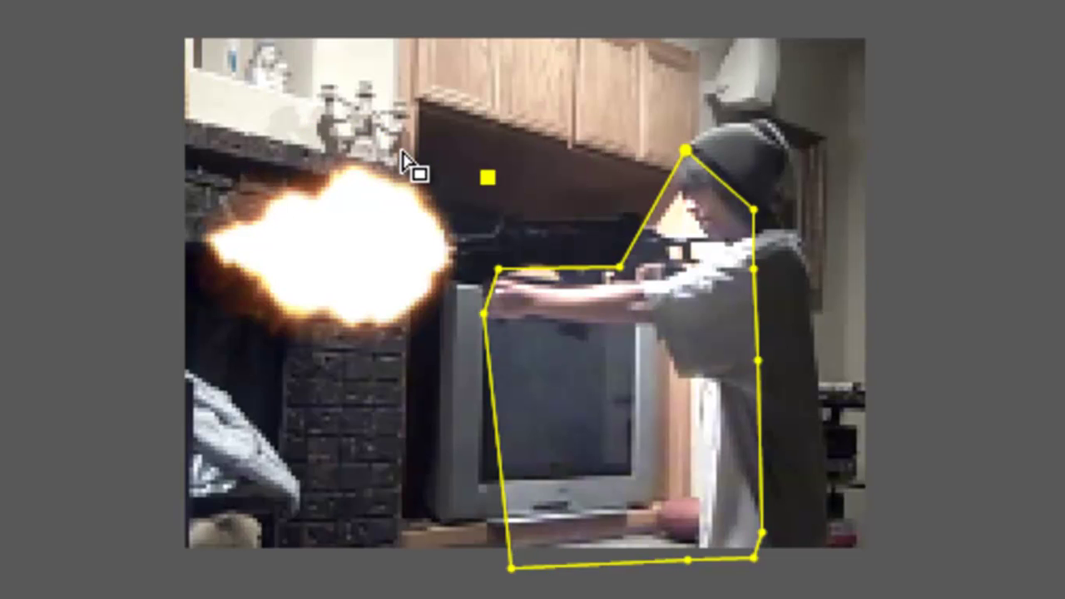
pyautogui.hotkey('ctrl', 'z')
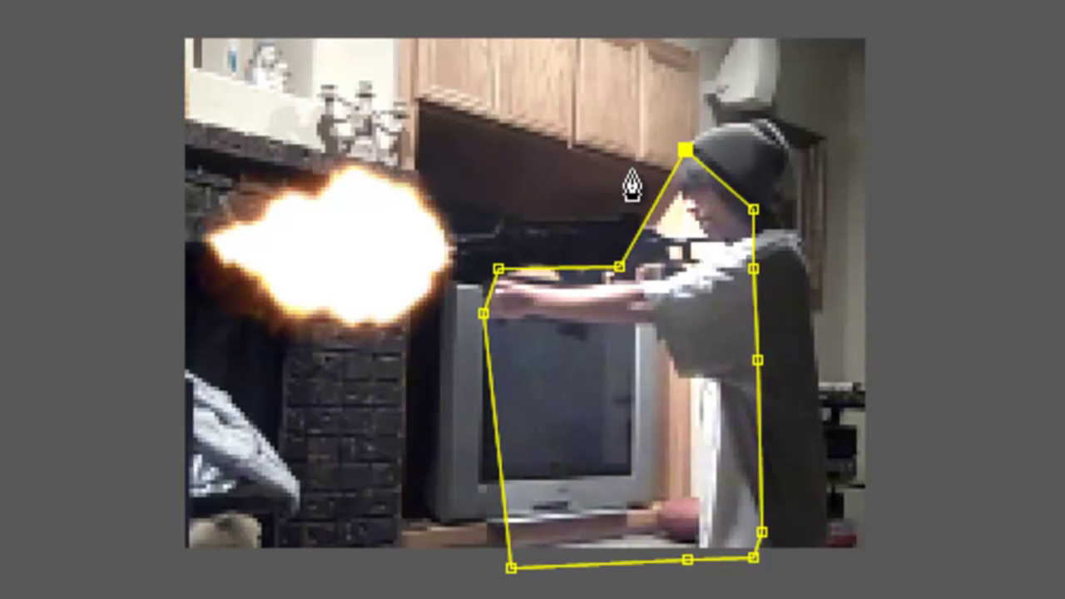
# Begin a second Pen tool mask on the brightened copy, from the cap's front along the cabinets and shelf, then down outside the frame beside the fireplace.
pyautogui.click(658, 171)
pyautogui.click(494, 122)
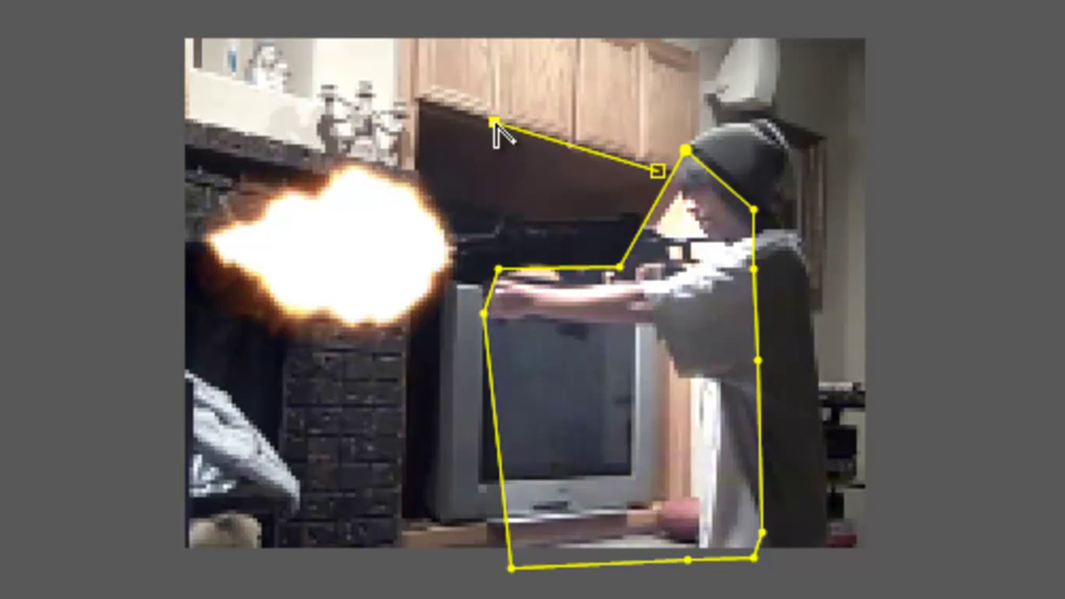
pyautogui.click(388, 87)
pyautogui.click(286, 94)
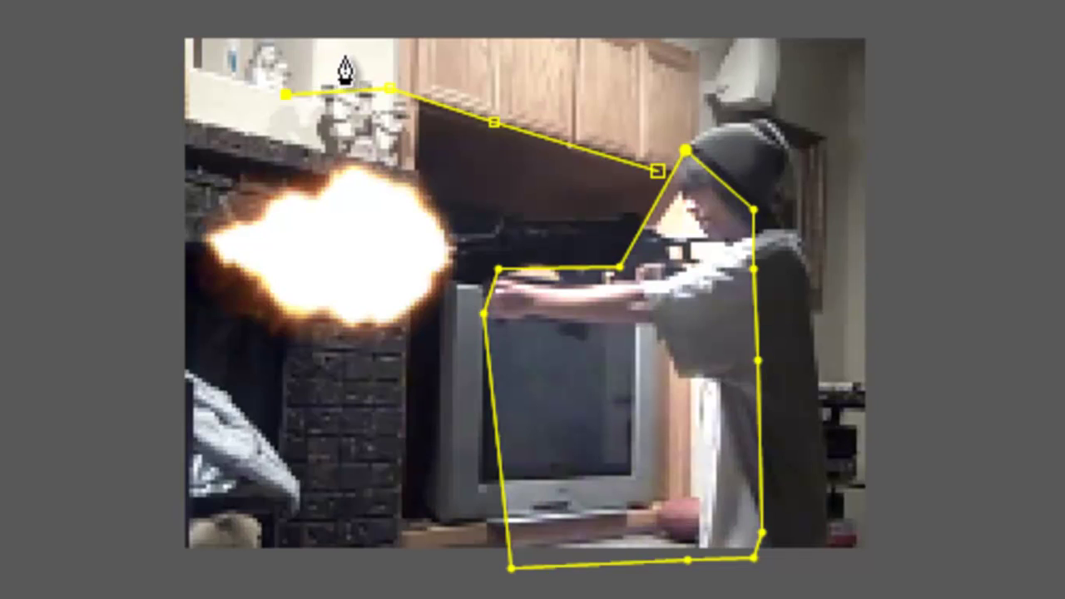
pyautogui.click(212, 102)
pyautogui.click(128, 143)
pyautogui.click(109, 385)
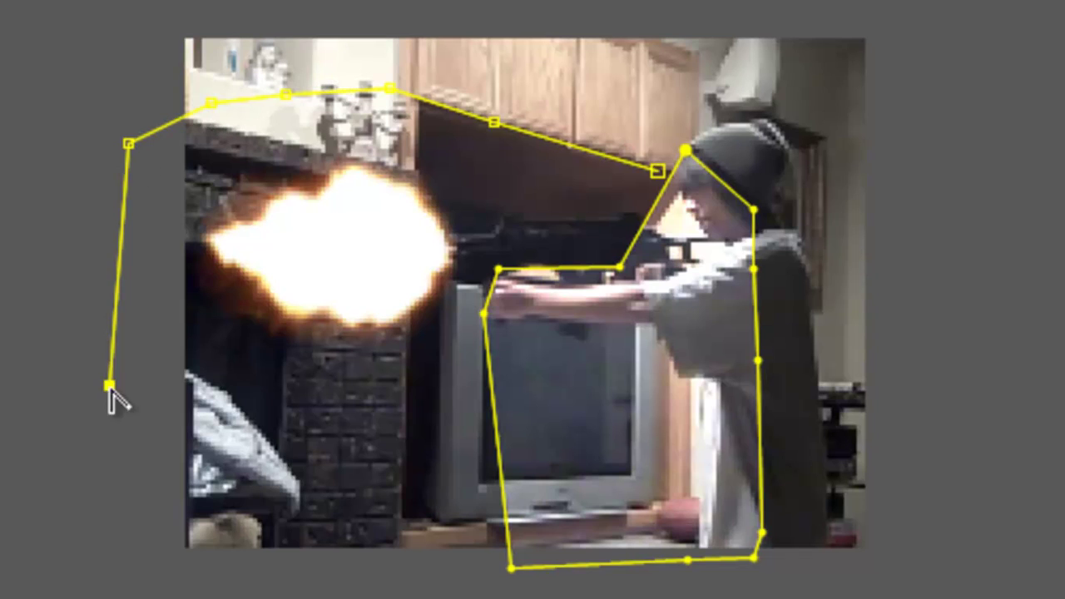
# Continue the second mask below the frame's lower edge and up along the television's fireplace side, closing it at its starting point under the cabinets.
pyautogui.moveTo(192, 520); pyautogui.dragTo(209, 524)
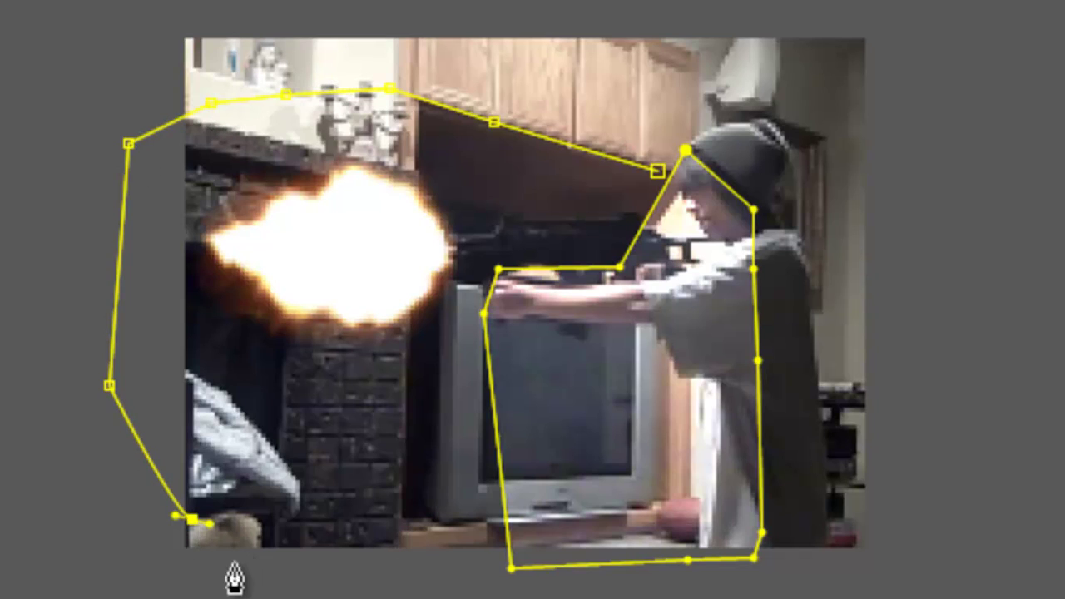
pyautogui.click(182, 587)
pyautogui.click(419, 589)
pyautogui.click(456, 422)
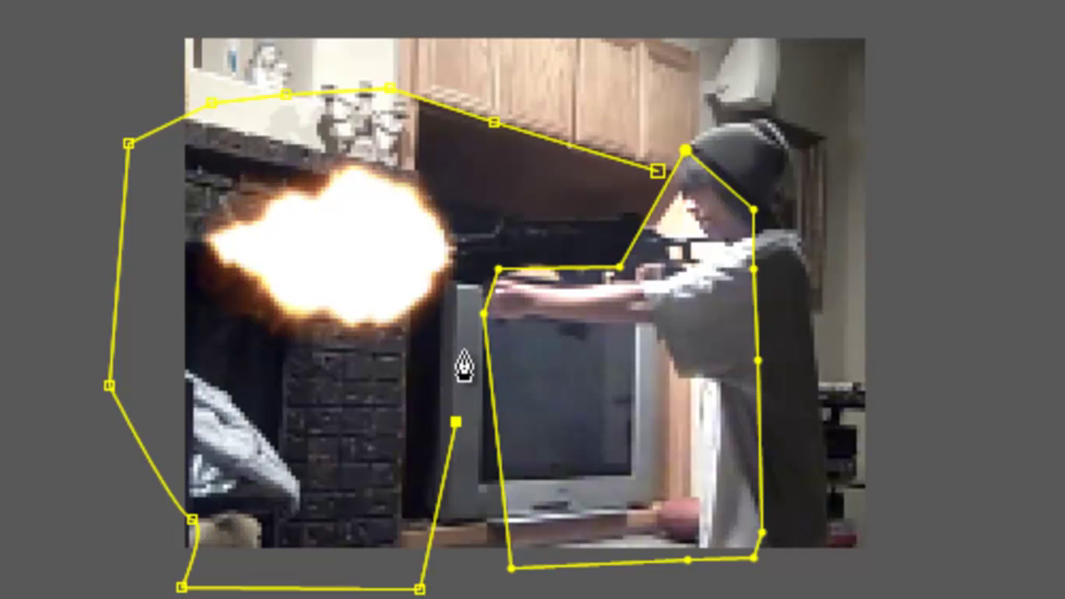
pyautogui.click(468, 282)
pyautogui.click(657, 172)
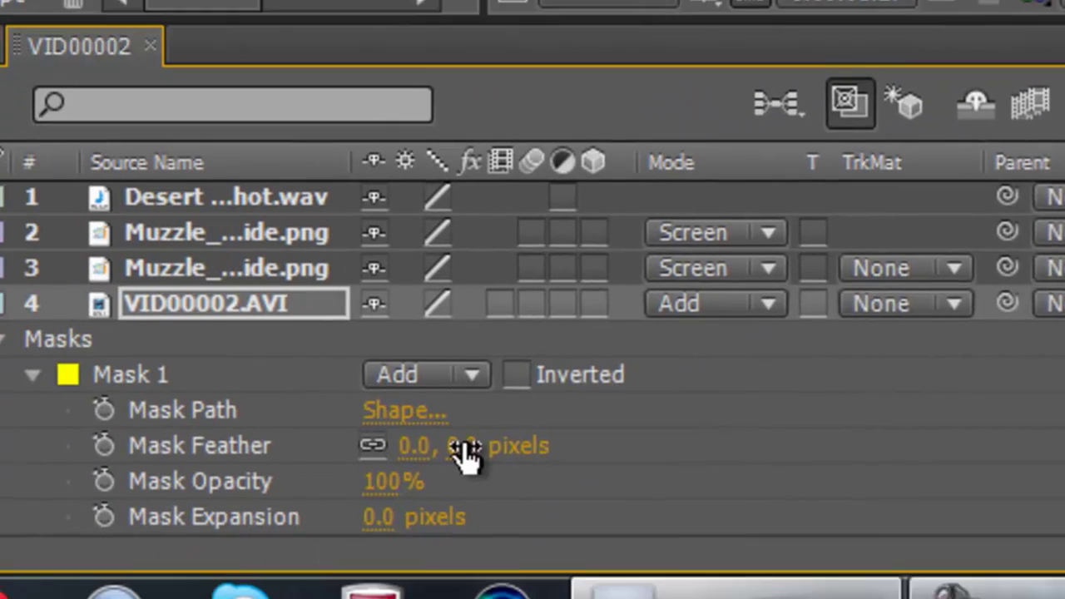
# Set the brightened copy's Mask Feather to 85 pixels for Mask 1 and 152 pixels for Mask 2.
pyautogui.moveTo(468, 452); pyautogui.dragTo(734, 404)
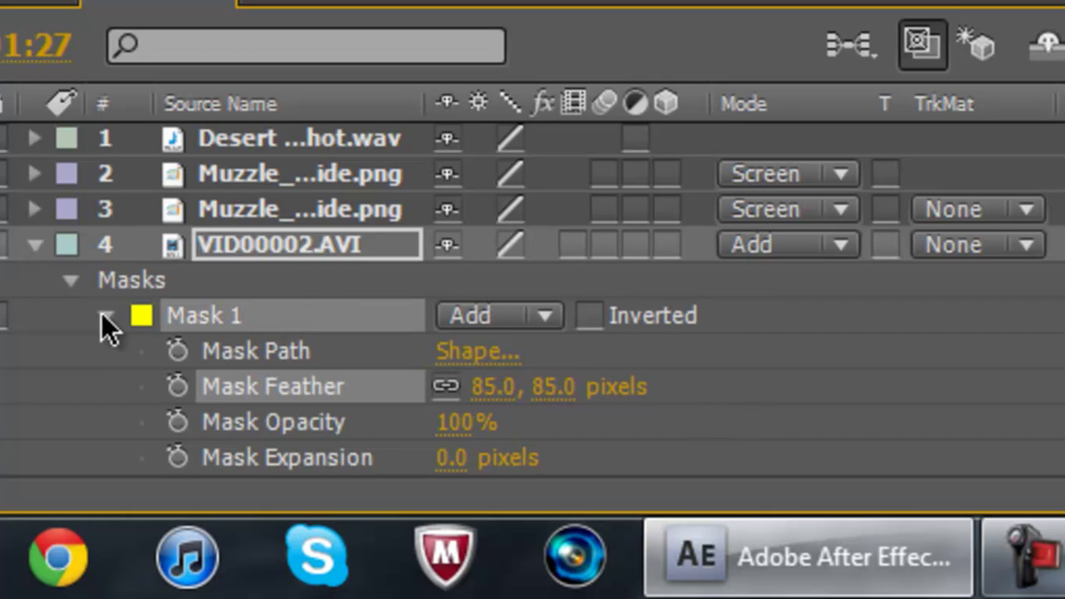
pyautogui.click(108, 321)
pyautogui.click(108, 353)
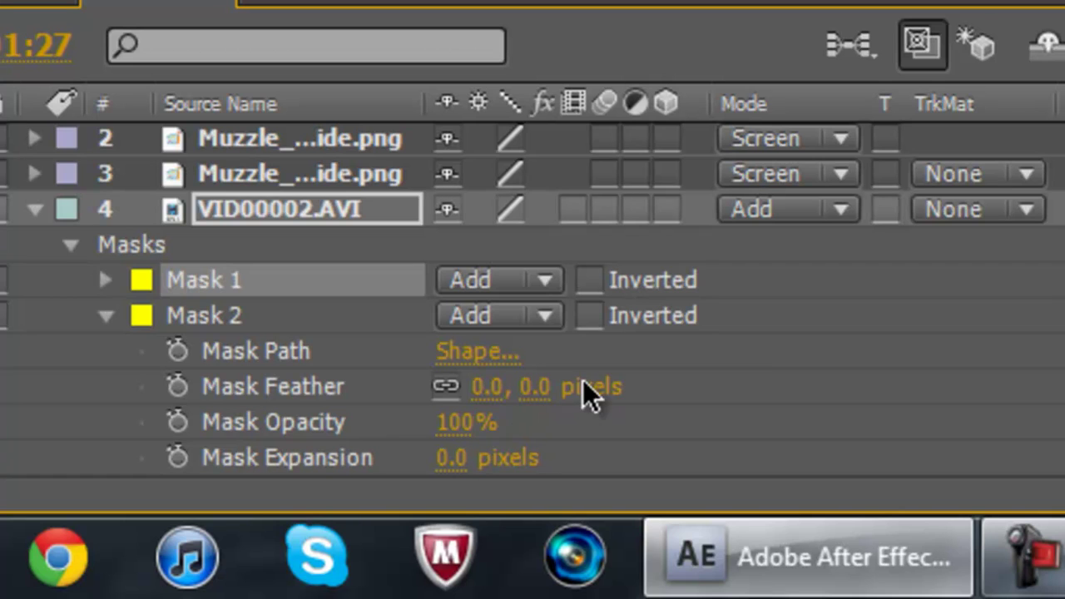
pyautogui.moveTo(530, 387); pyautogui.dragTo(857, 391)
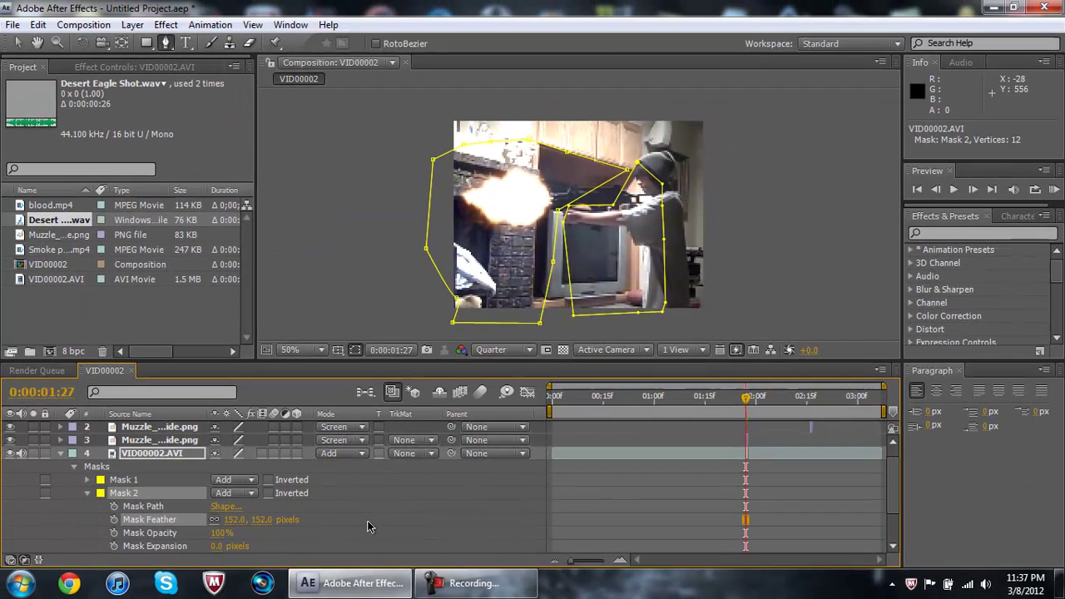
pyautogui.click(86, 494)
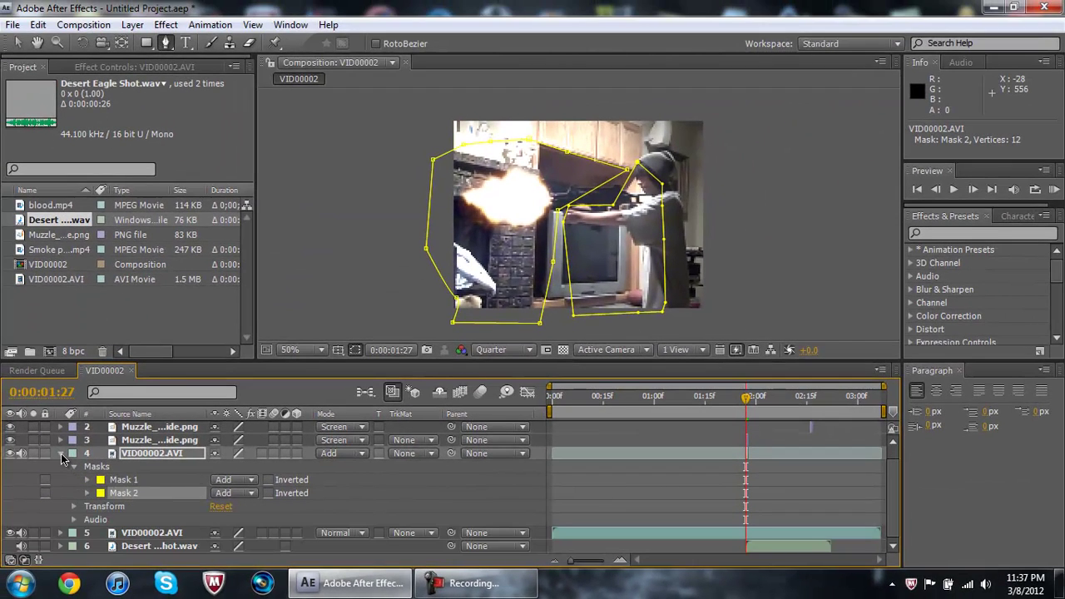
pyautogui.click(75, 469)
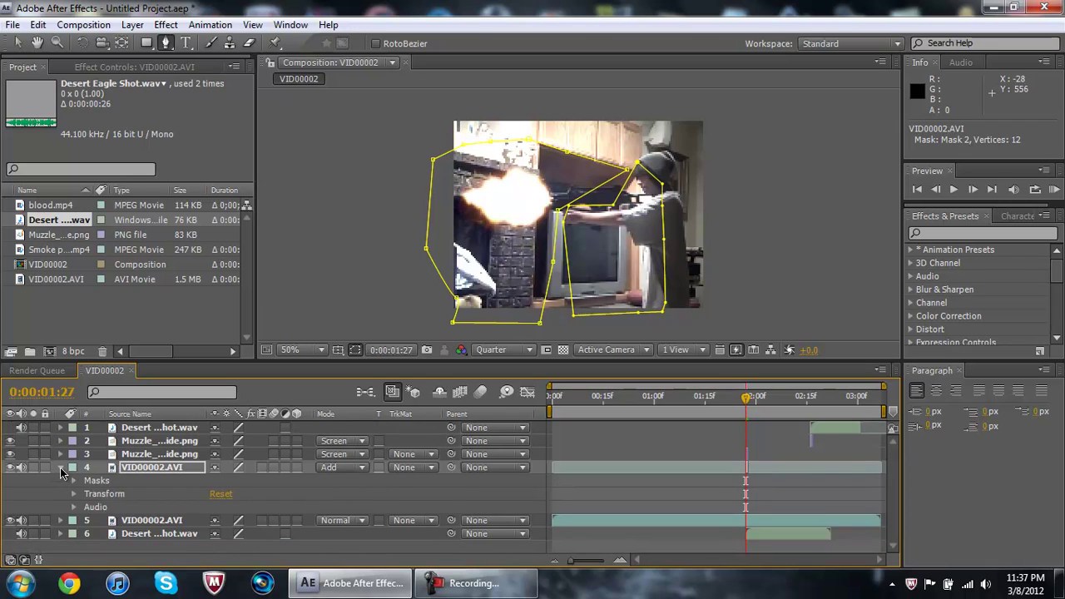
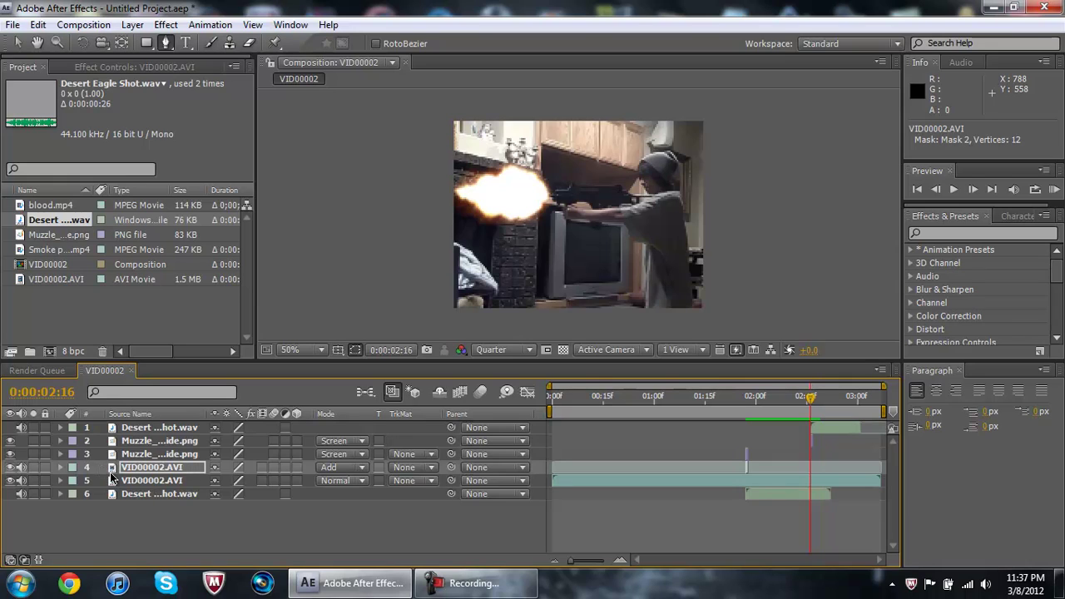
# Duplicate the base VID00002.AVI layer as a one-frame copy at 0:00:02:16 with the Add blending mode.
pyautogui.click(136, 482)
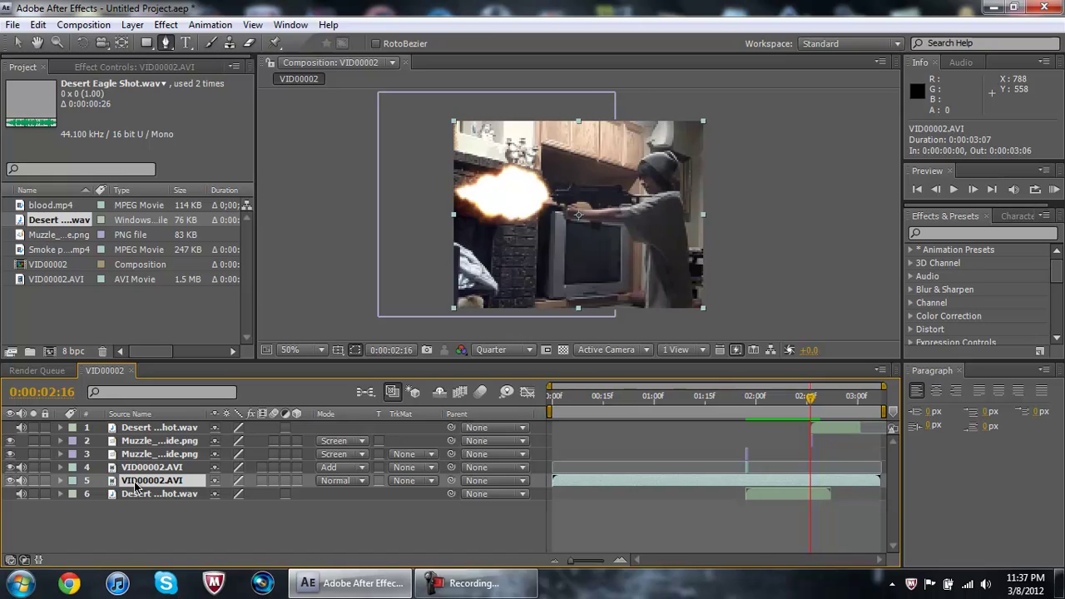
pyautogui.hotkey('ctrl', 'd')
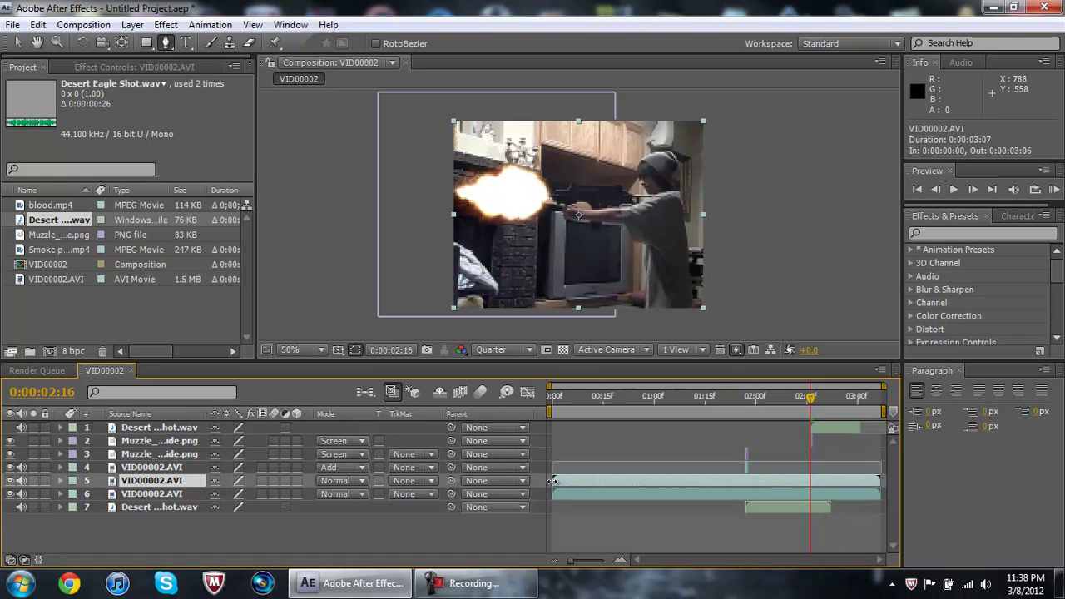
pyautogui.moveTo(556, 481); pyautogui.dragTo(811, 488)
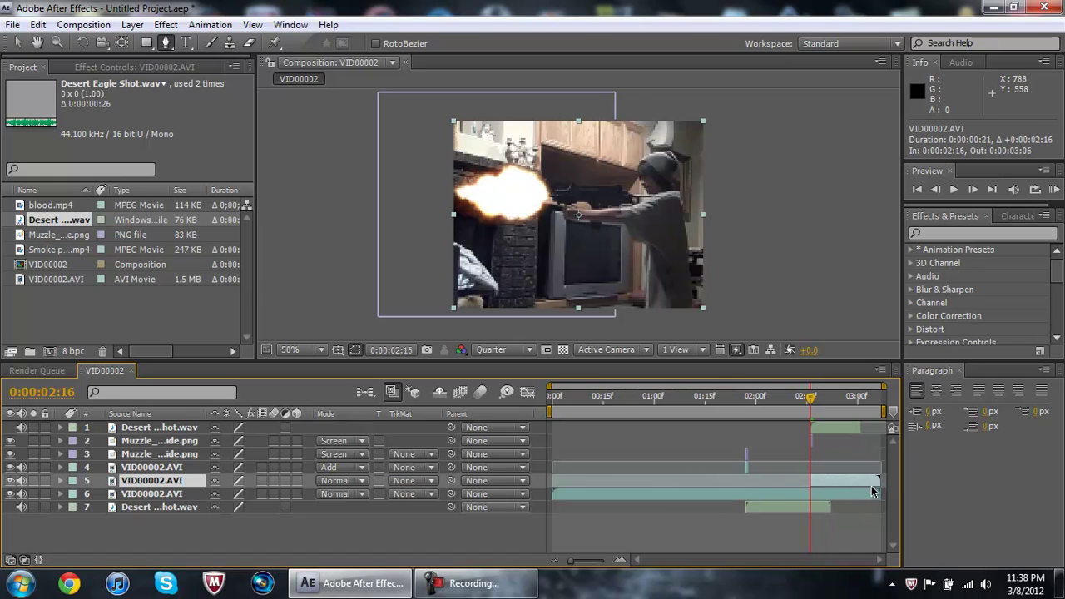
pyautogui.moveTo(880, 481); pyautogui.dragTo(811, 482)
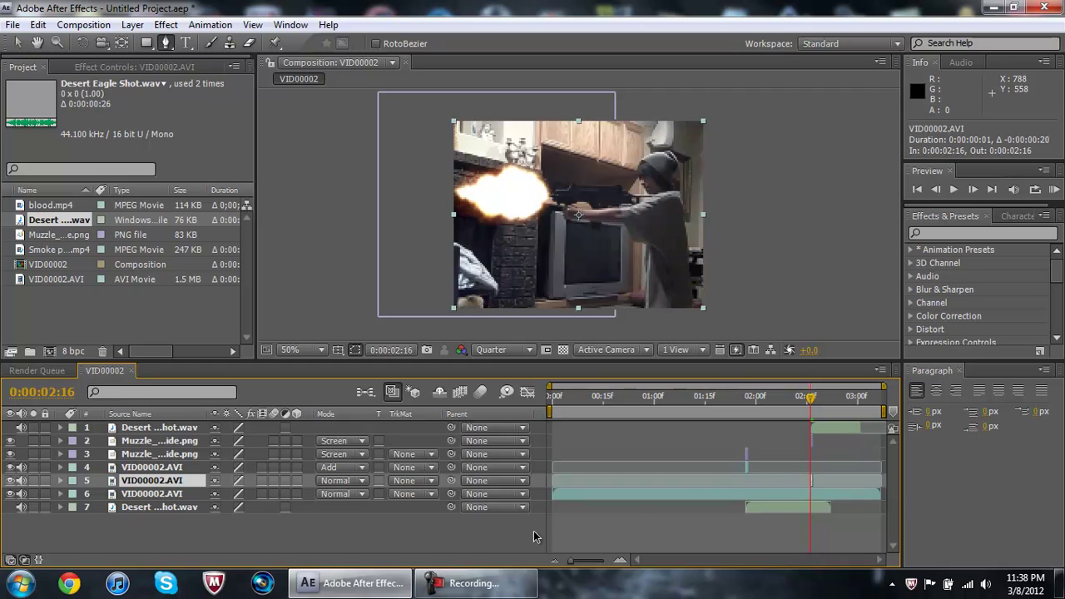
pyautogui.click(366, 482)
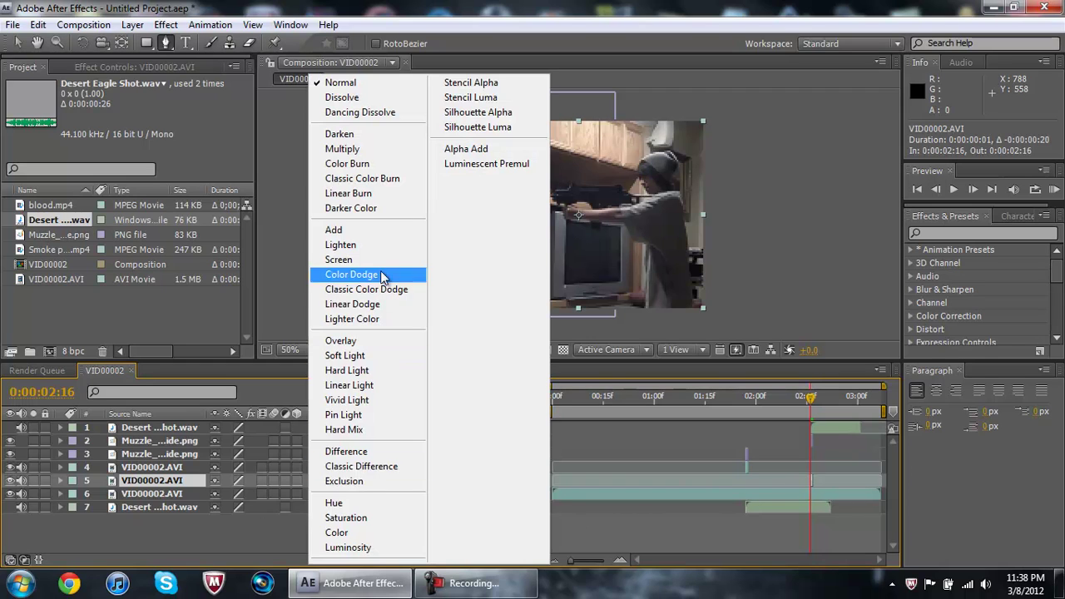
pyautogui.click(364, 232)
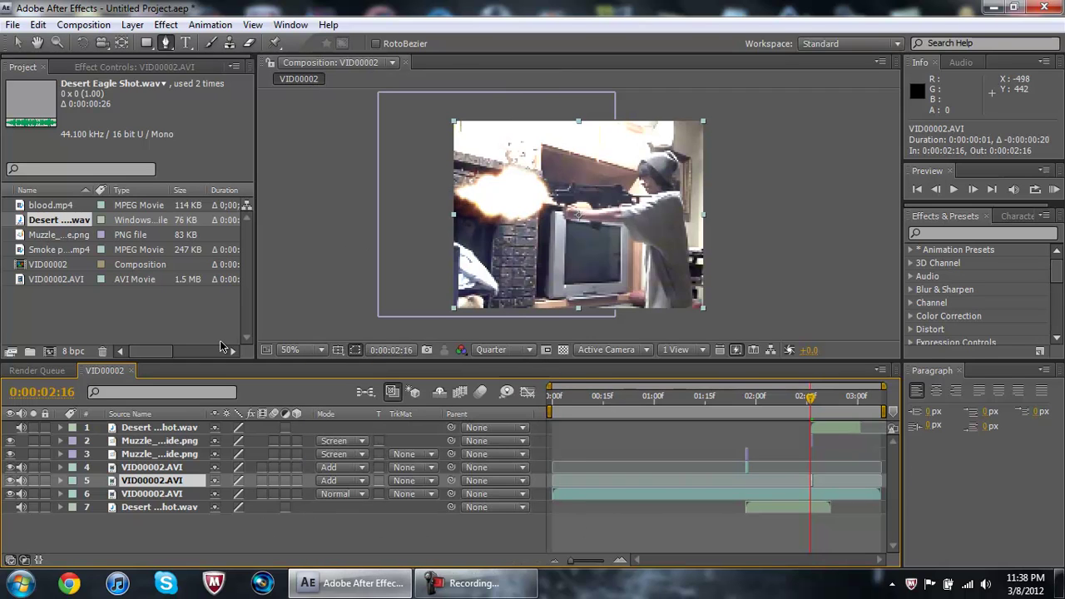
# Draw a closed Pen tool mask on the 0:00:02:16 copy around the shooter's face, torso and arms and the television, extending below the frame.
pyautogui.click(642, 160)
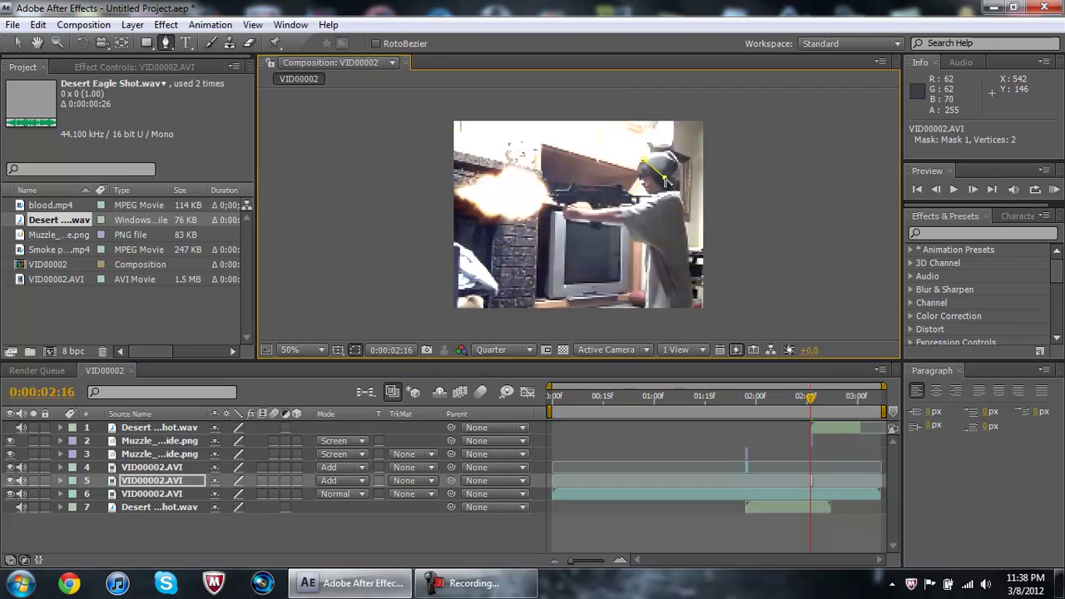
pyautogui.click(671, 208)
pyautogui.click(681, 251)
pyautogui.click(681, 308)
pyautogui.click(668, 324)
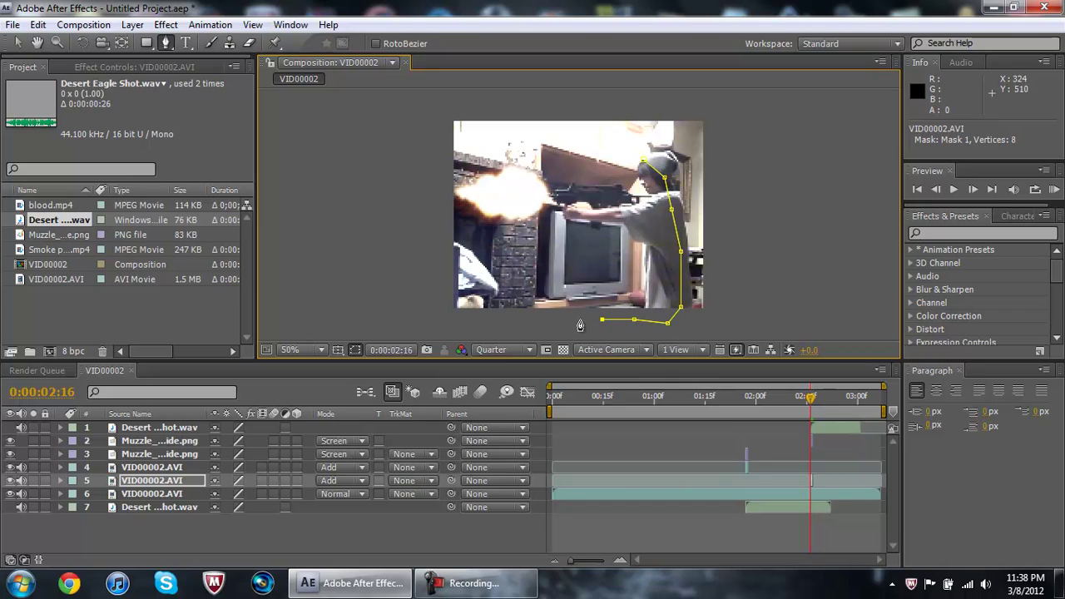
pyautogui.click(559, 208)
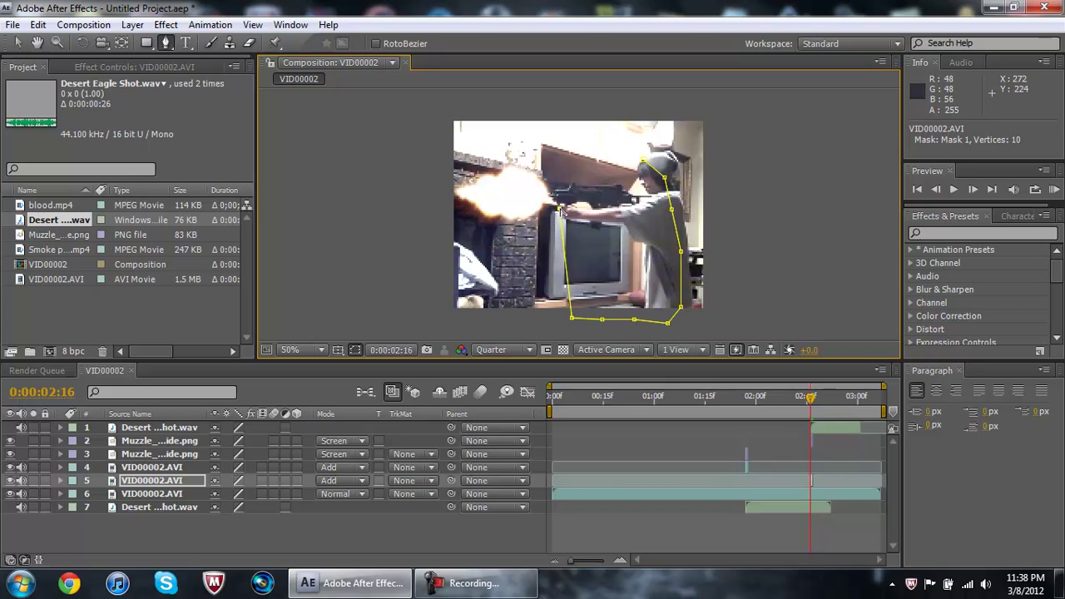
pyautogui.click(589, 198)
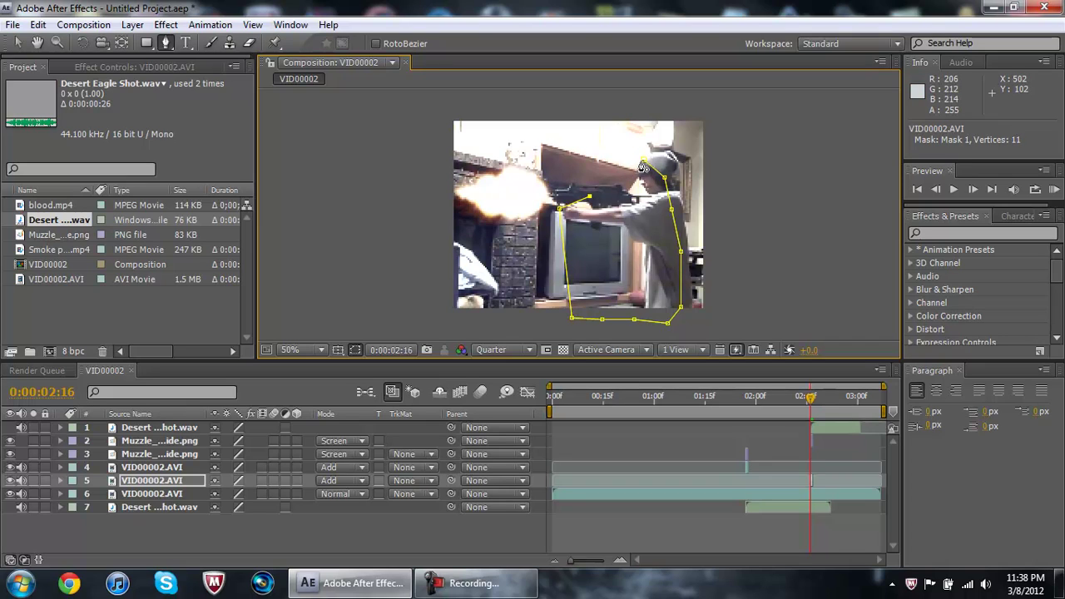
pyautogui.click(643, 166)
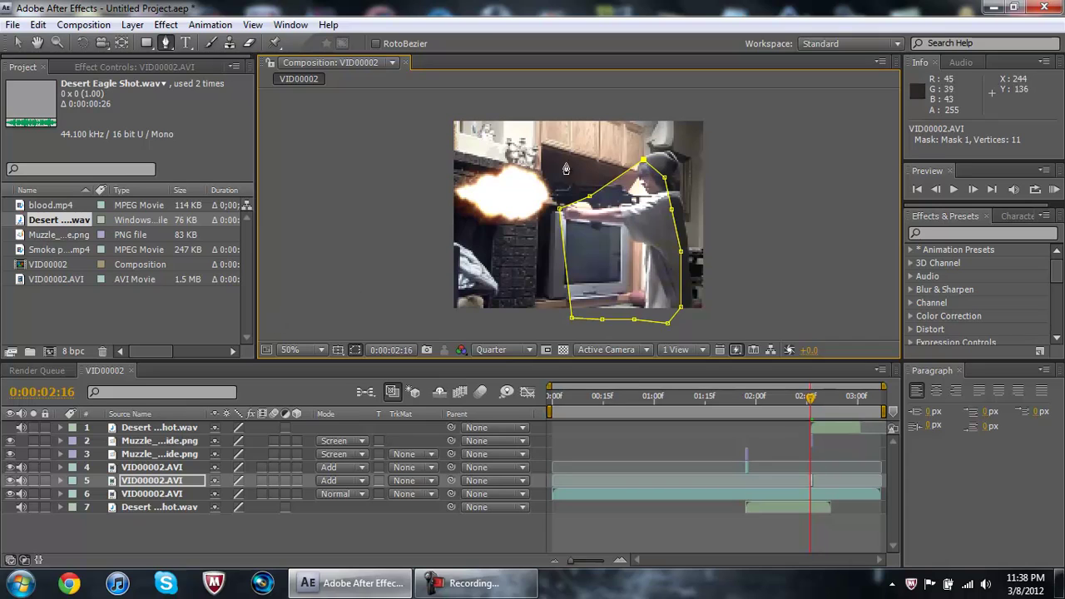
# Begin a second mask on the 0:00:02:16 copy, from above the cap along the frame's upper edge and down outside the frame beside the fireplace.
pyautogui.click(630, 127)
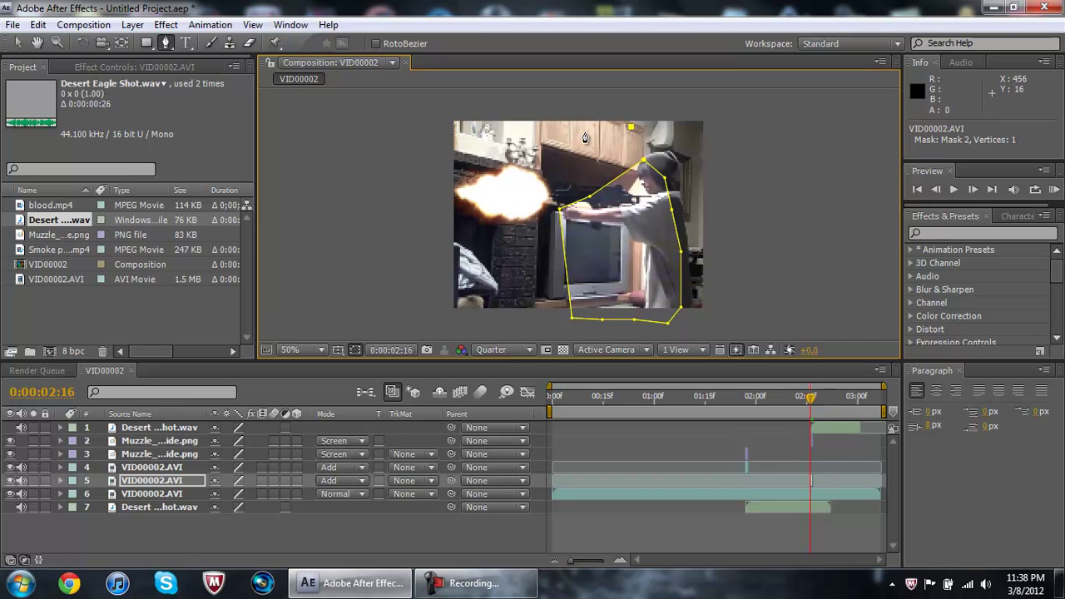
pyautogui.click(539, 124)
pyautogui.click(501, 123)
pyautogui.click(471, 126)
pyautogui.click(448, 192)
pyautogui.click(413, 256)
pyautogui.click(441, 313)
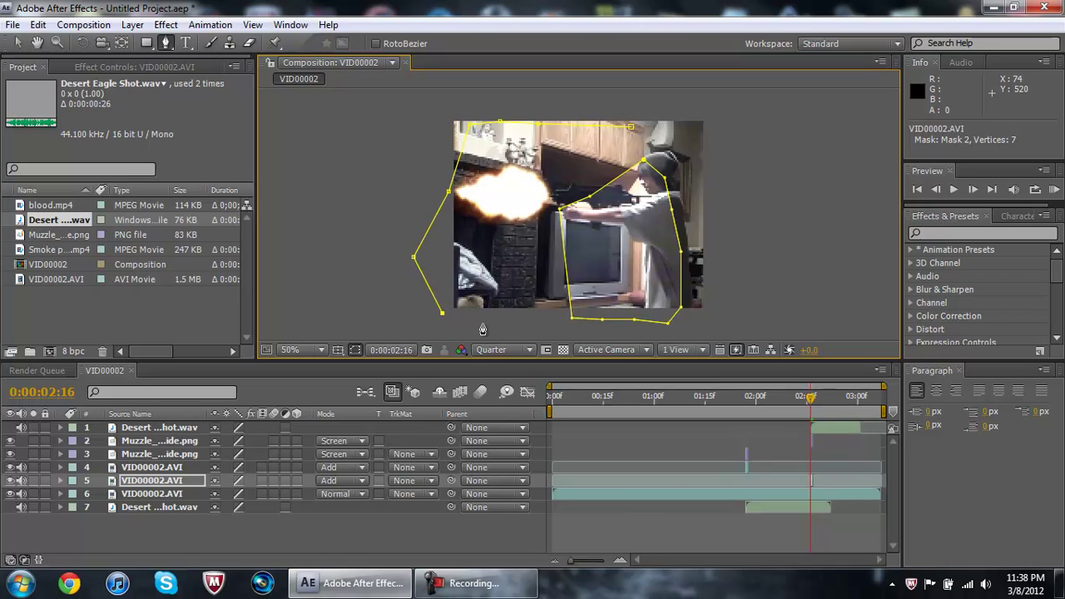
# Continue the second mask below the fireplace and up the television's side to the gun's muzzle, and close it at the cabinet corner above the cap.
pyautogui.click(482, 322)
pyautogui.click(539, 321)
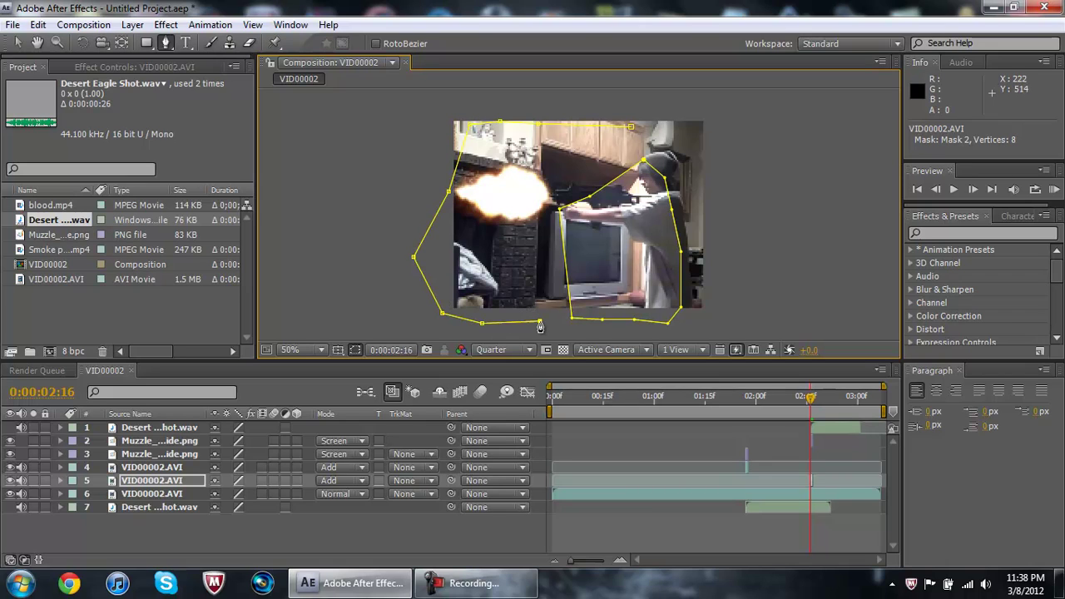
pyautogui.click(556, 266)
pyautogui.click(552, 206)
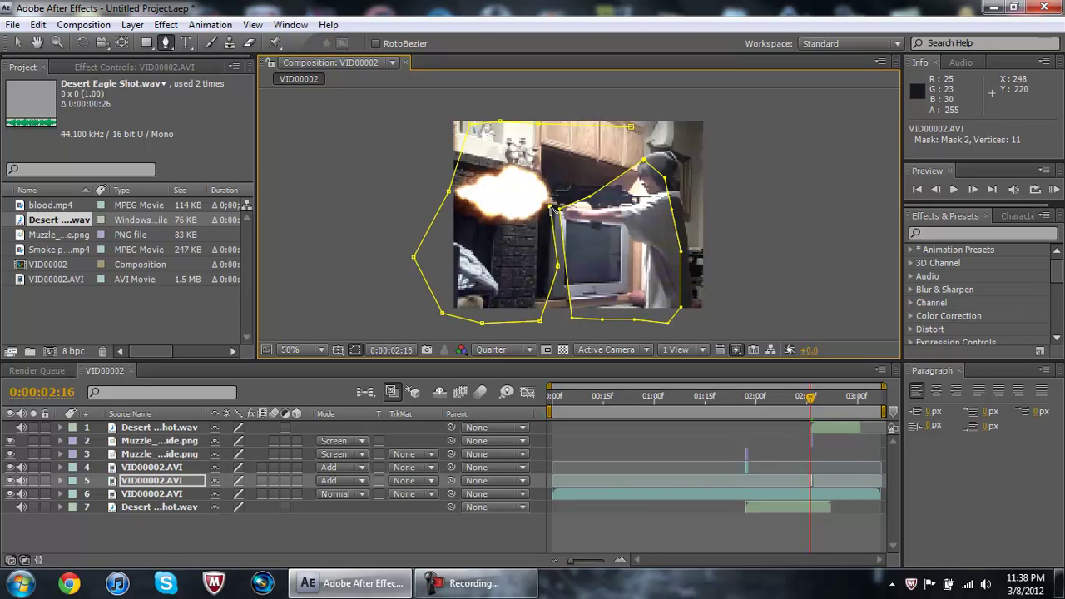
pyautogui.click(631, 126)
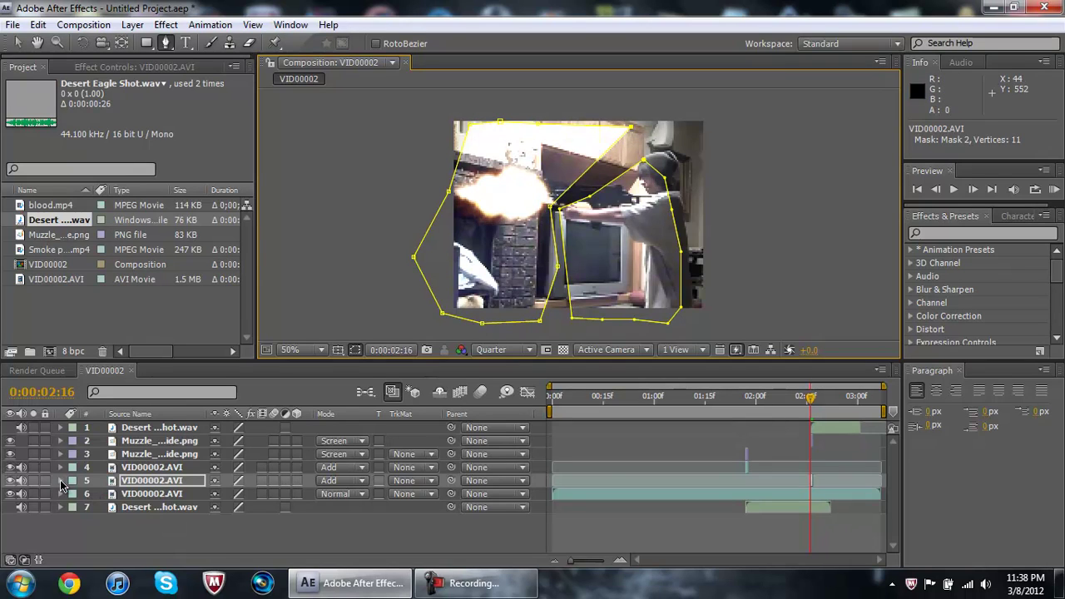
# Set the Mask Feather of Mask 1 on the 0:00:02:16 copy to 83 pixels.
pyautogui.click(60, 480)
pyautogui.click(73, 494)
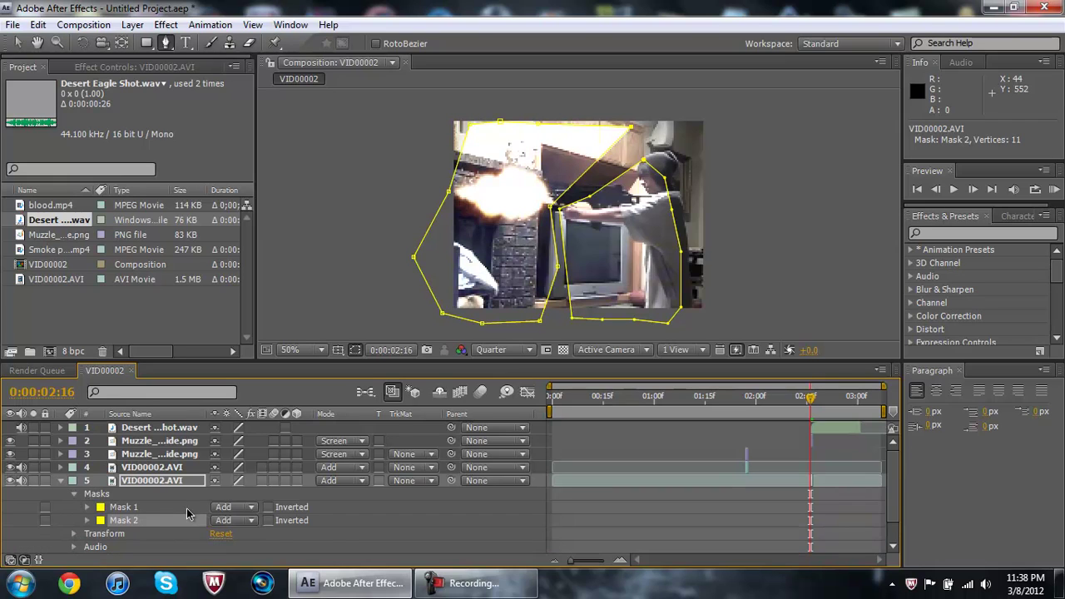
pyautogui.click(87, 510)
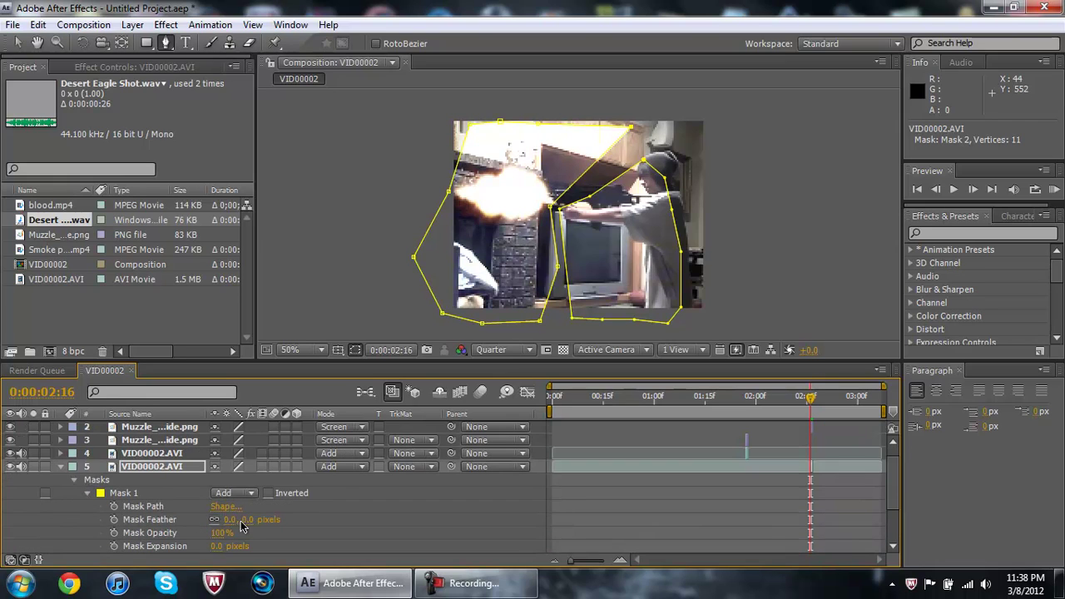
pyautogui.moveTo(241, 519); pyautogui.dragTo(312, 524)
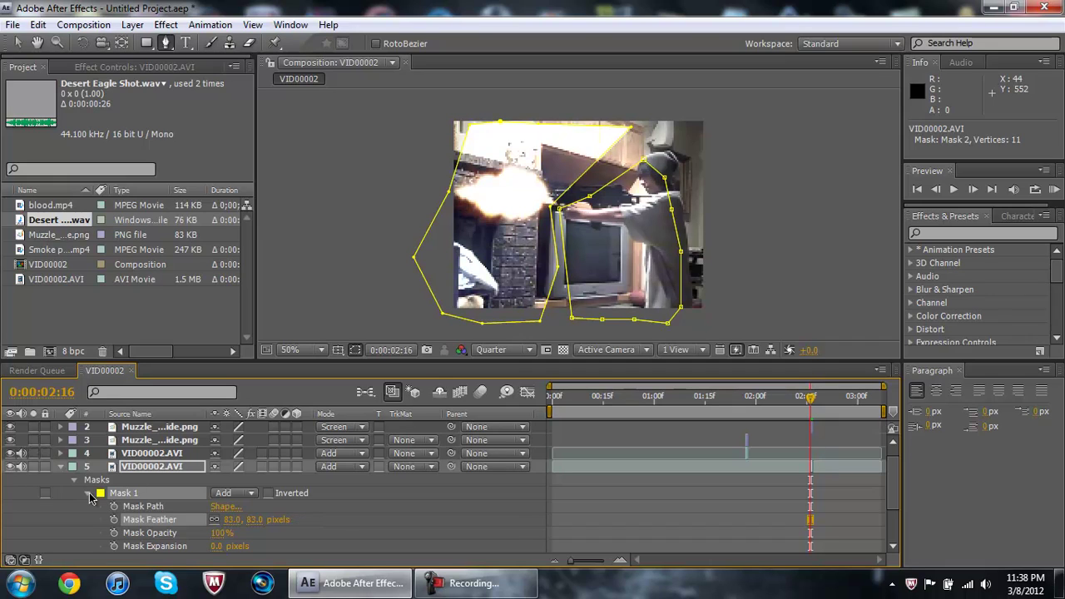
pyautogui.click(89, 494)
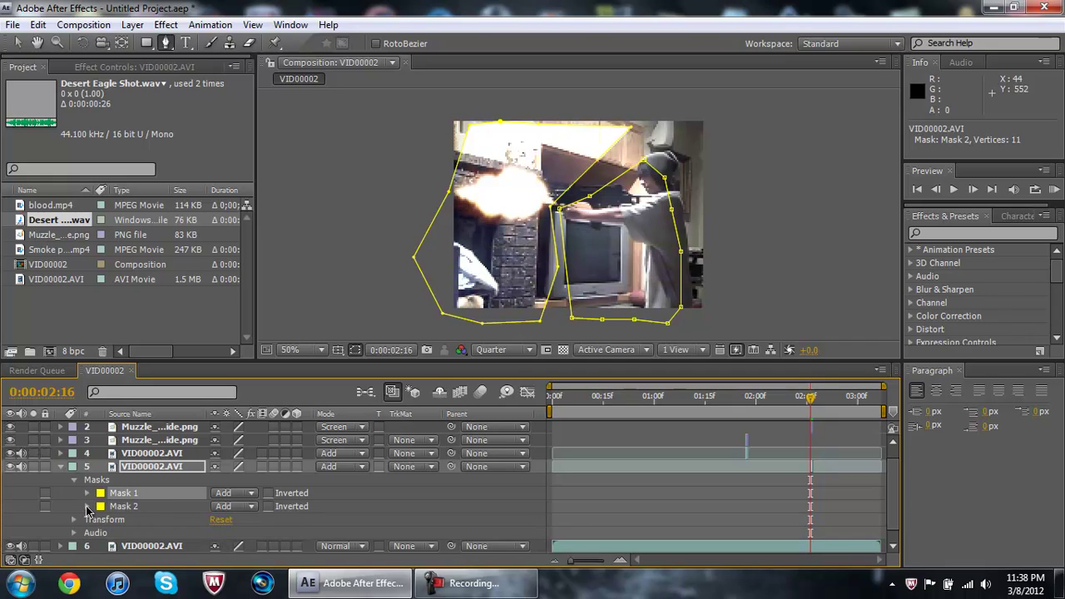
# Set the Mask Feather of Mask 2 on the 0:00:02:16 copy to 152 pixels and collapse the layer's masks.
pyautogui.click(87, 505)
pyautogui.moveTo(247, 519); pyautogui.dragTo(368, 534)
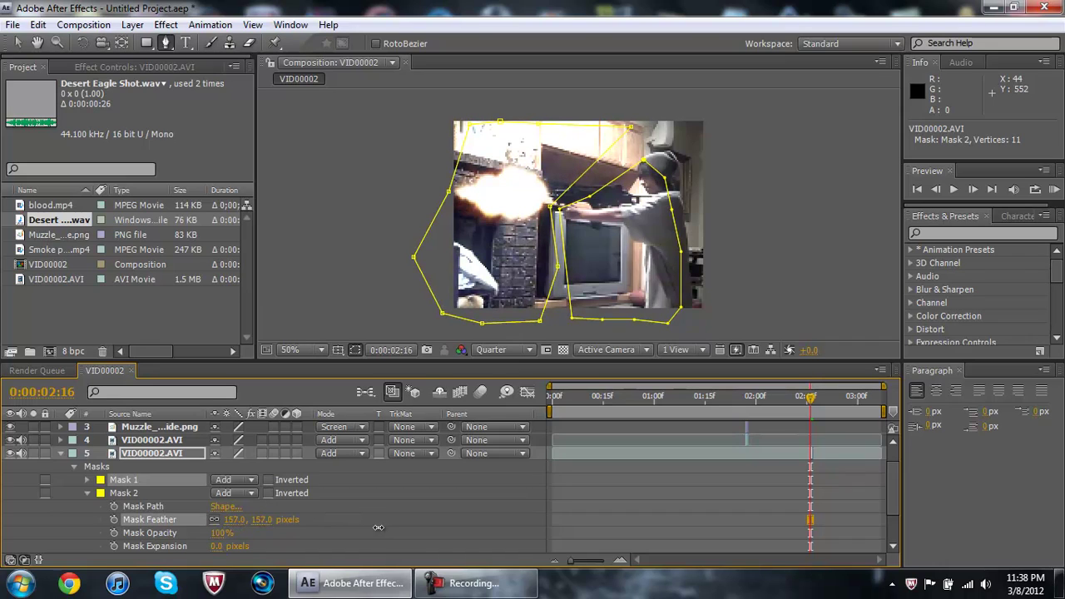
pyautogui.moveTo(373, 527); pyautogui.dragTo(371, 527)
pyautogui.click(124, 492)
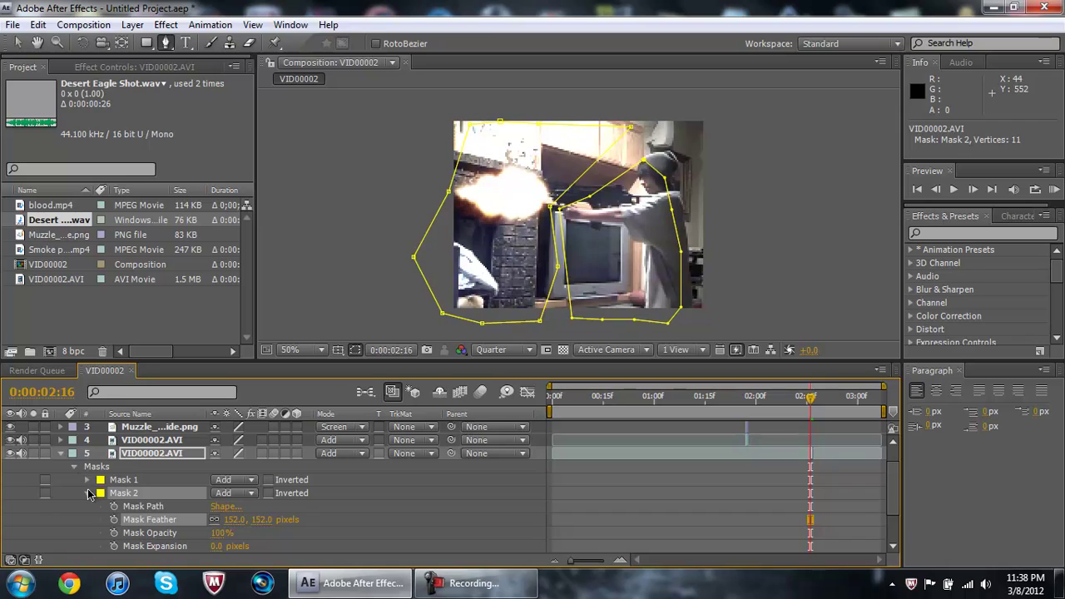
pyautogui.click(75, 467)
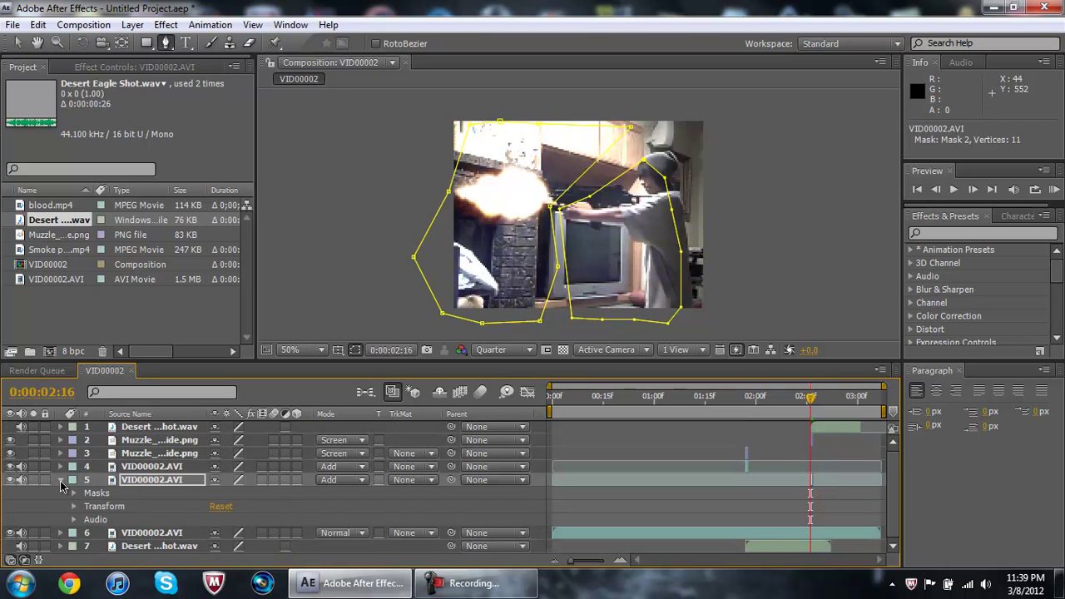
# Collapse the 0:00:02:16 copy's layer and return the current time to 0:00:01:25, just before the first shot.
pyautogui.click(61, 480)
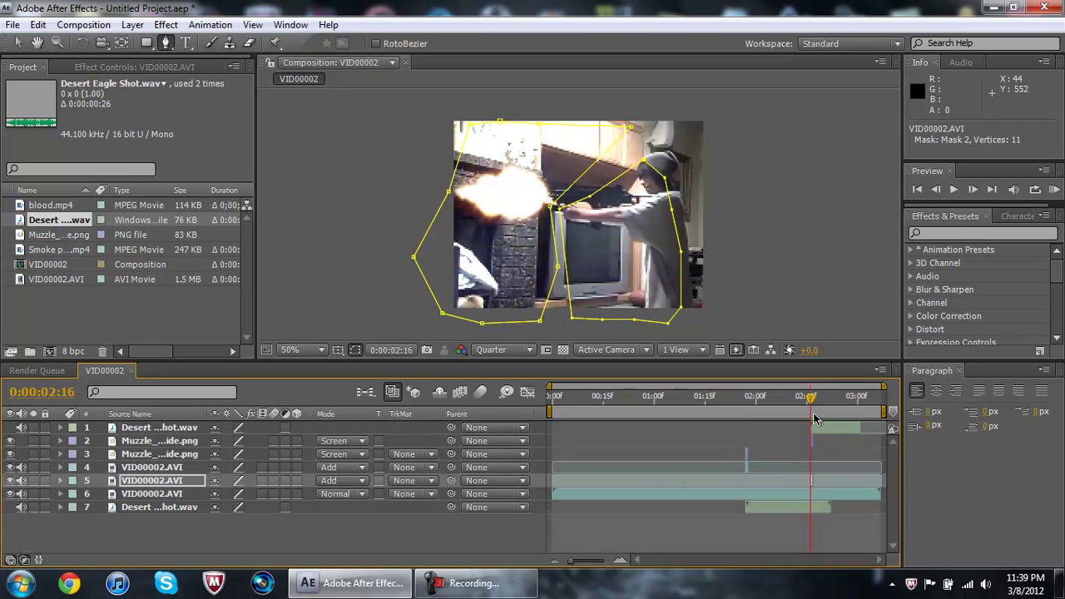
pyautogui.moveTo(811, 398); pyautogui.dragTo(783, 397)
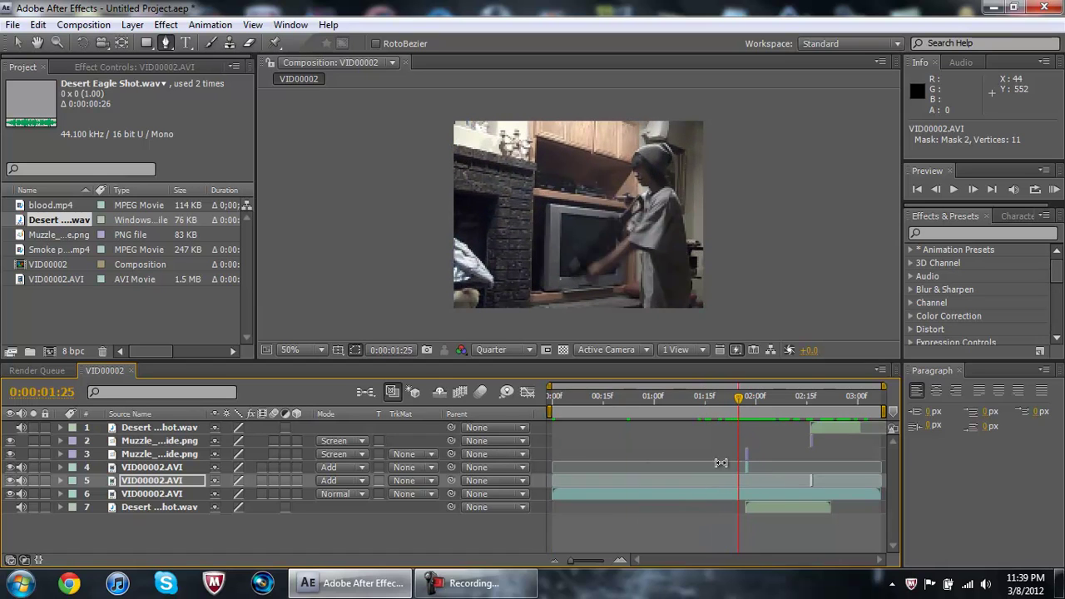
# Review the muzzle flash, video and gunshot layers in the timeline and the imported footage in the project.
pyautogui.click(185, 457)
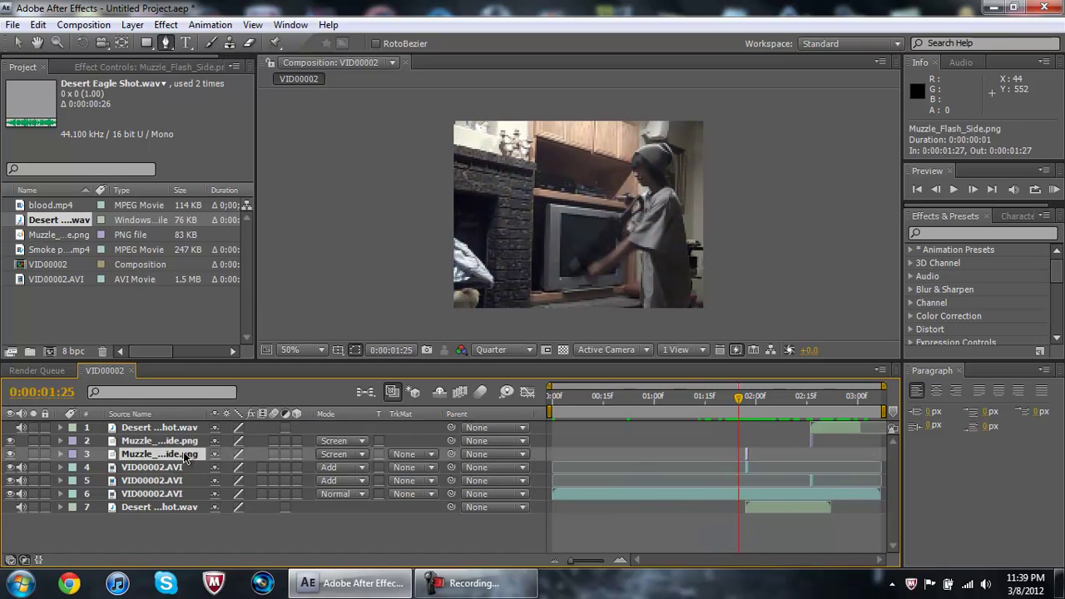
pyautogui.click(170, 468)
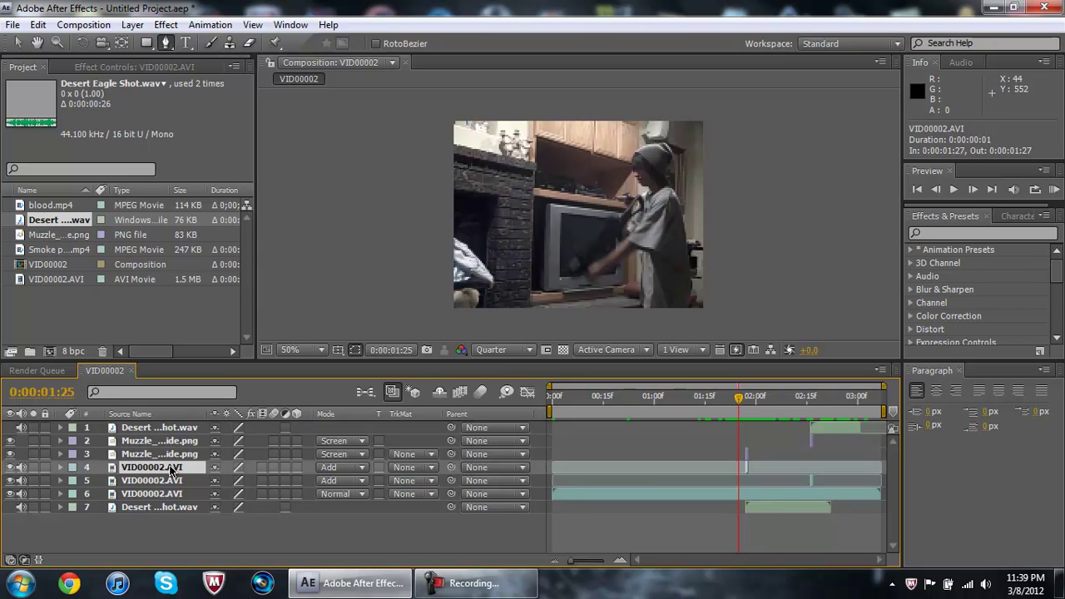
pyautogui.click(157, 456)
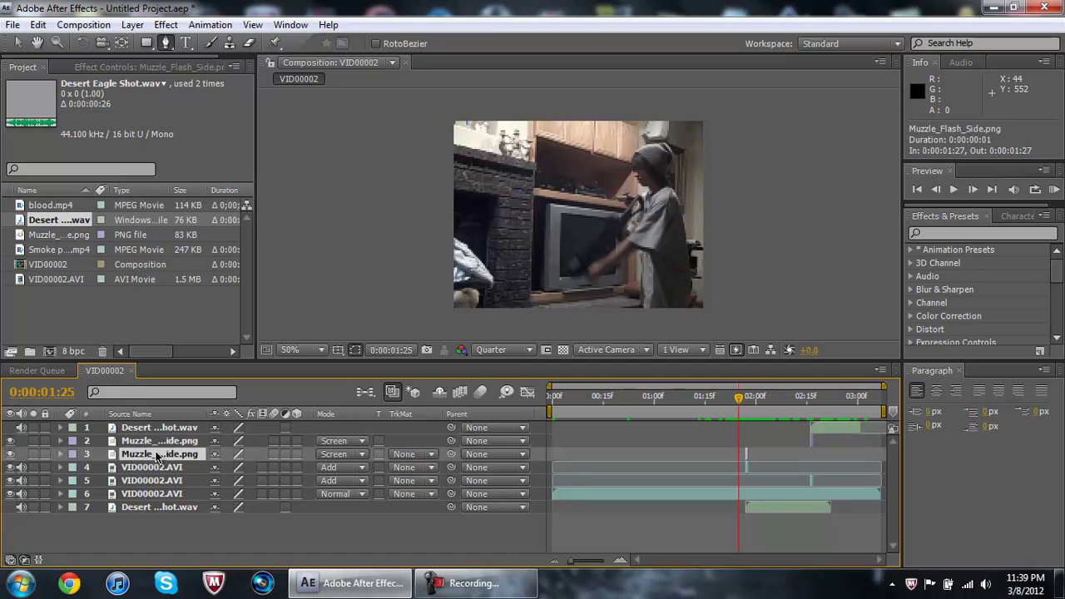
pyautogui.click(150, 431)
pyautogui.click(150, 443)
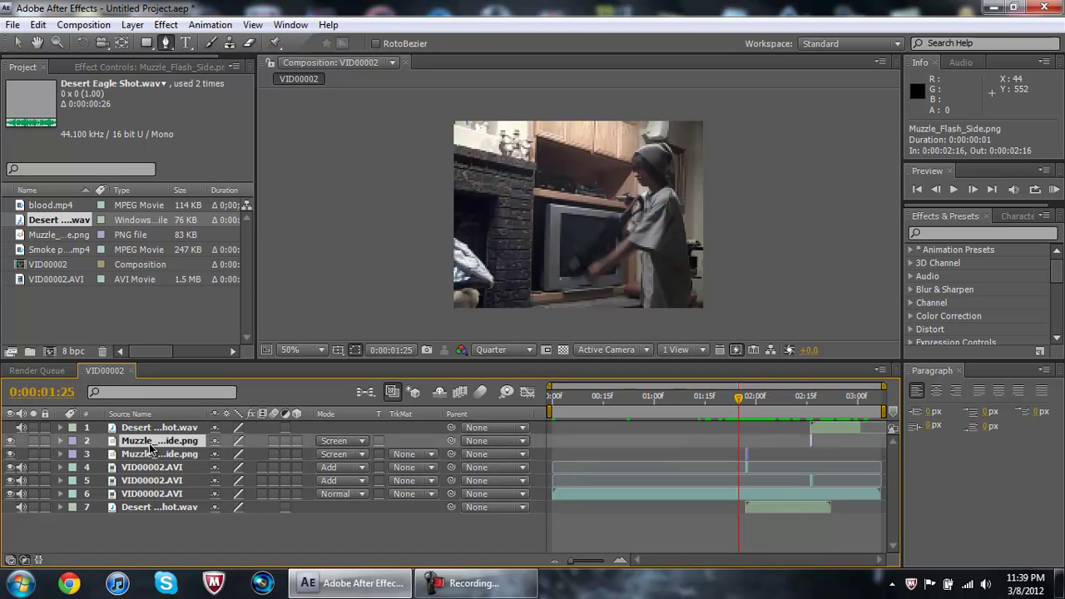
pyautogui.click(151, 471)
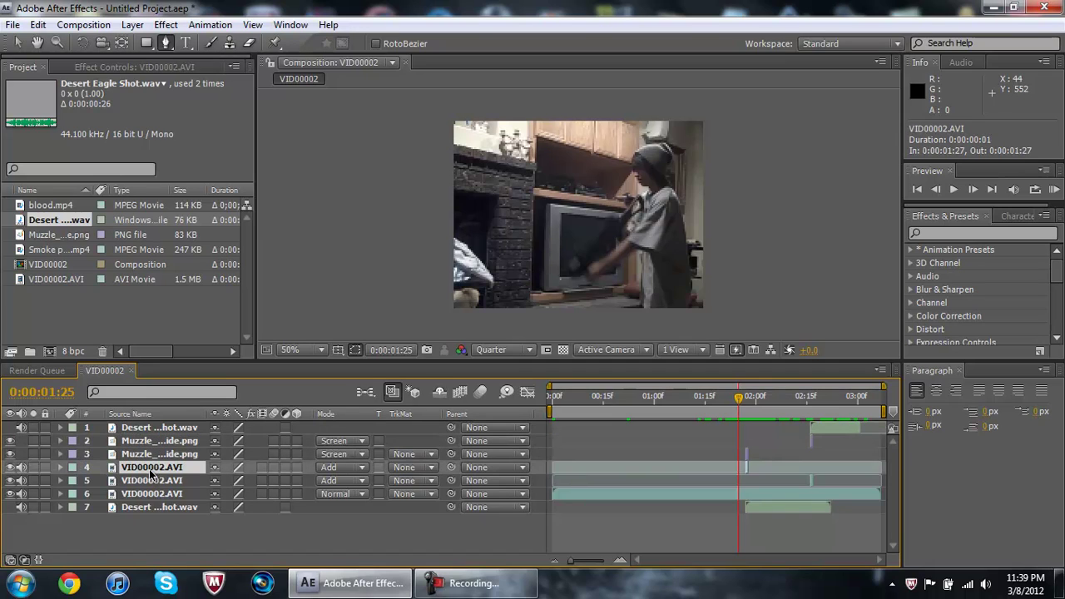
pyautogui.click(153, 481)
pyautogui.click(149, 495)
pyautogui.click(146, 510)
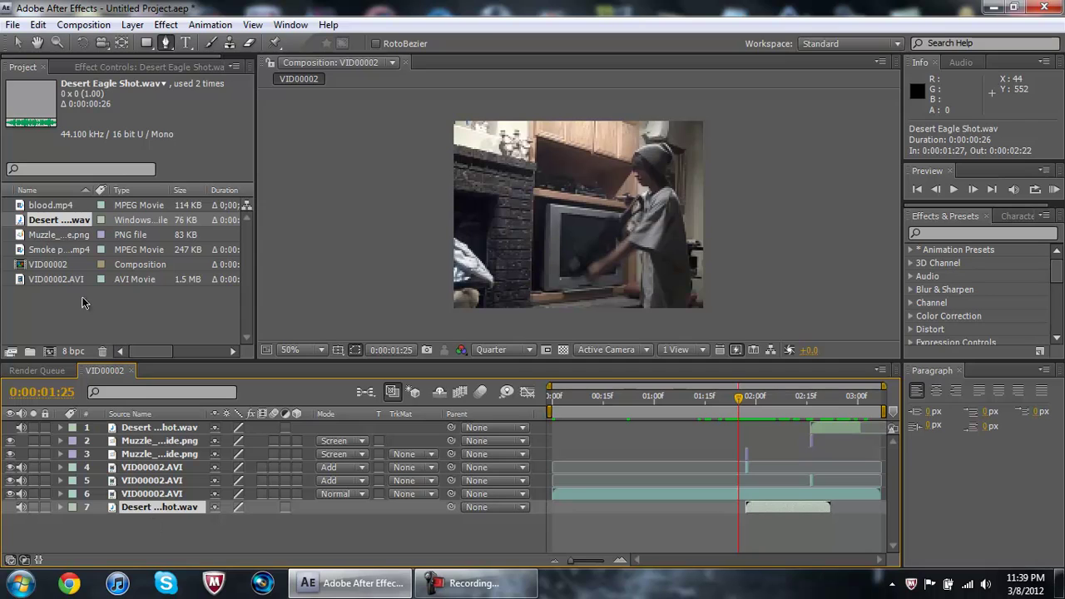
pyautogui.click(61, 251)
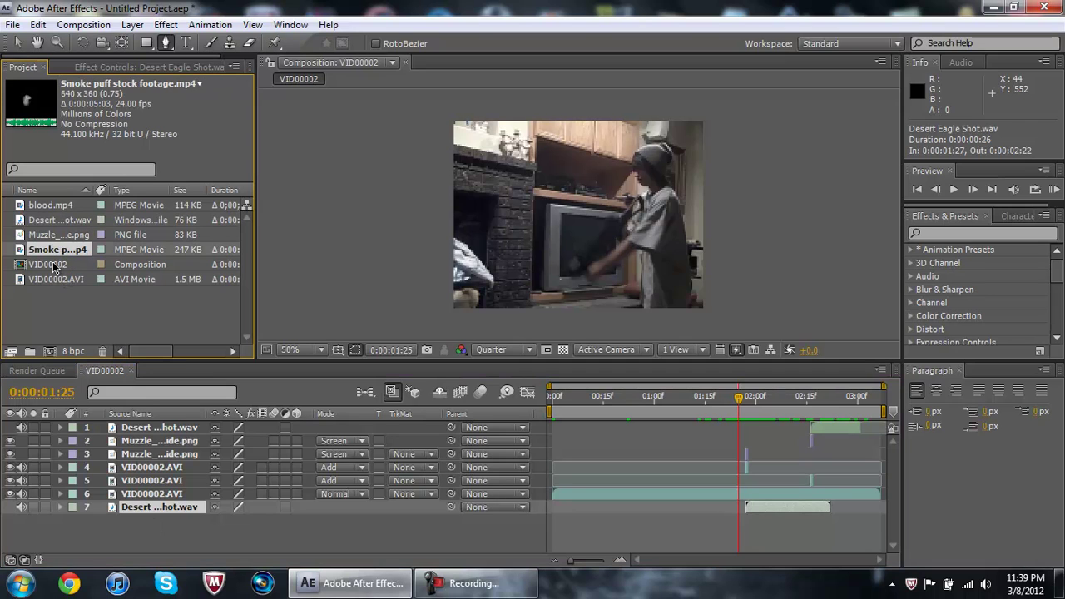
pyautogui.click(53, 266)
pyautogui.click(55, 281)
pyautogui.click(59, 303)
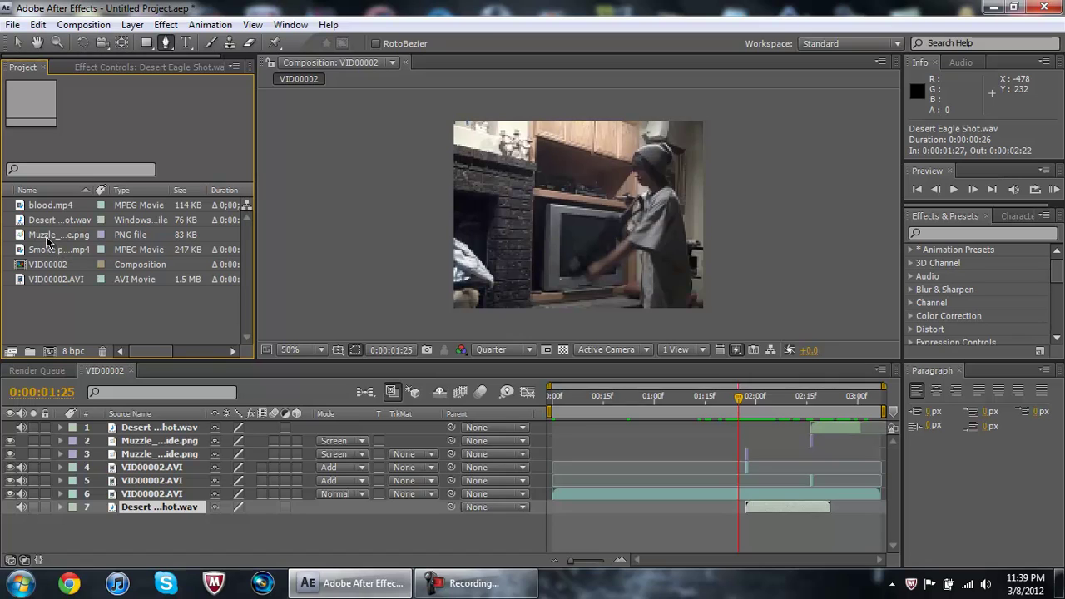
# Create a new composition from blood.mp4, activate the Selection tool and set the preview resolution to Auto.
pyautogui.click(59, 207)
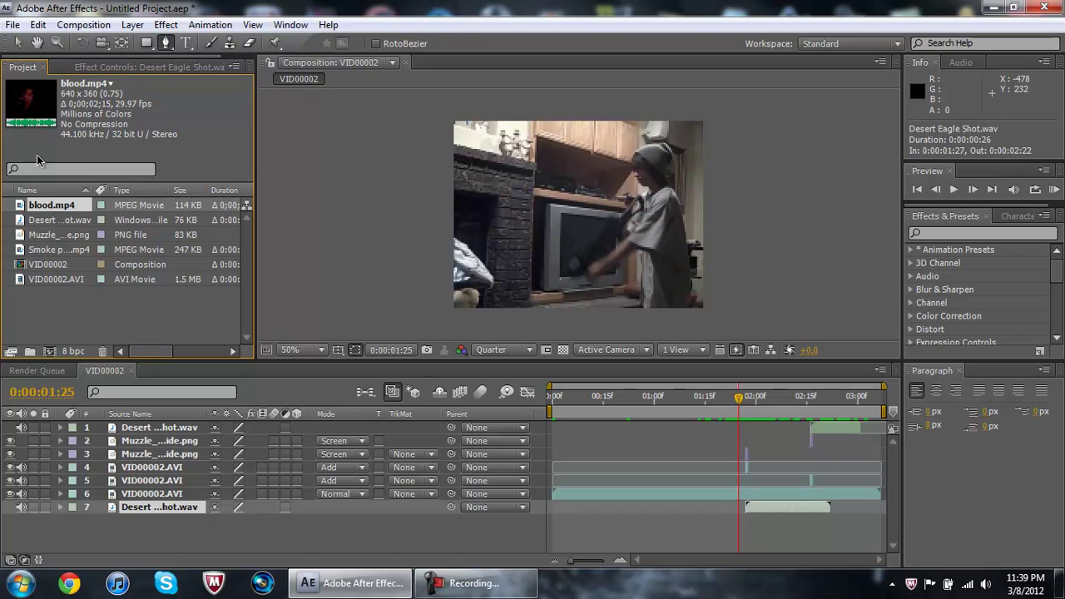
pyautogui.moveTo(46, 211); pyautogui.dragTo(51, 354)
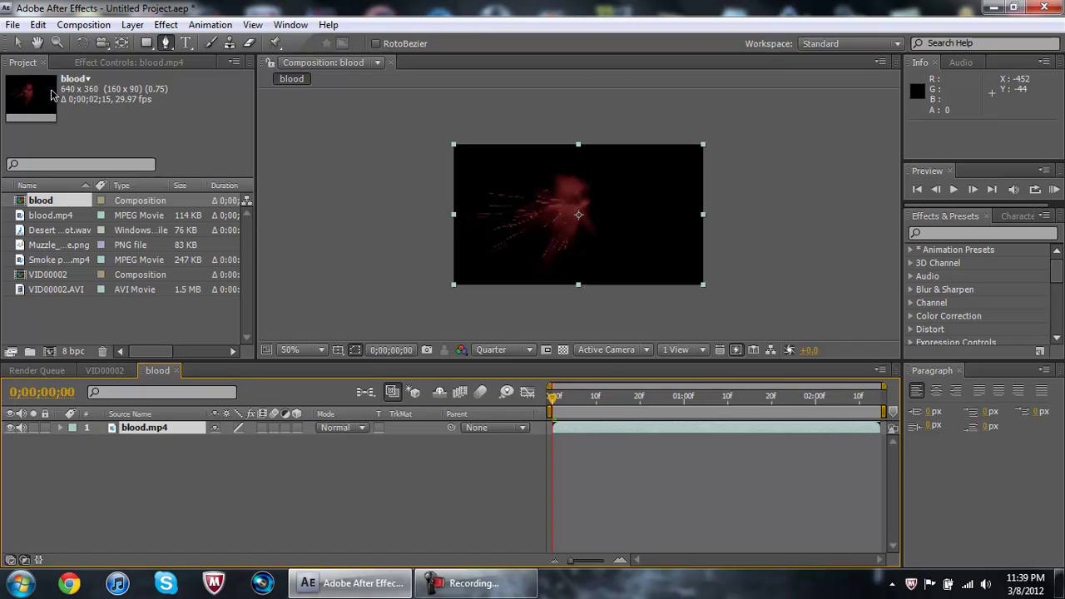
pyautogui.click(20, 44)
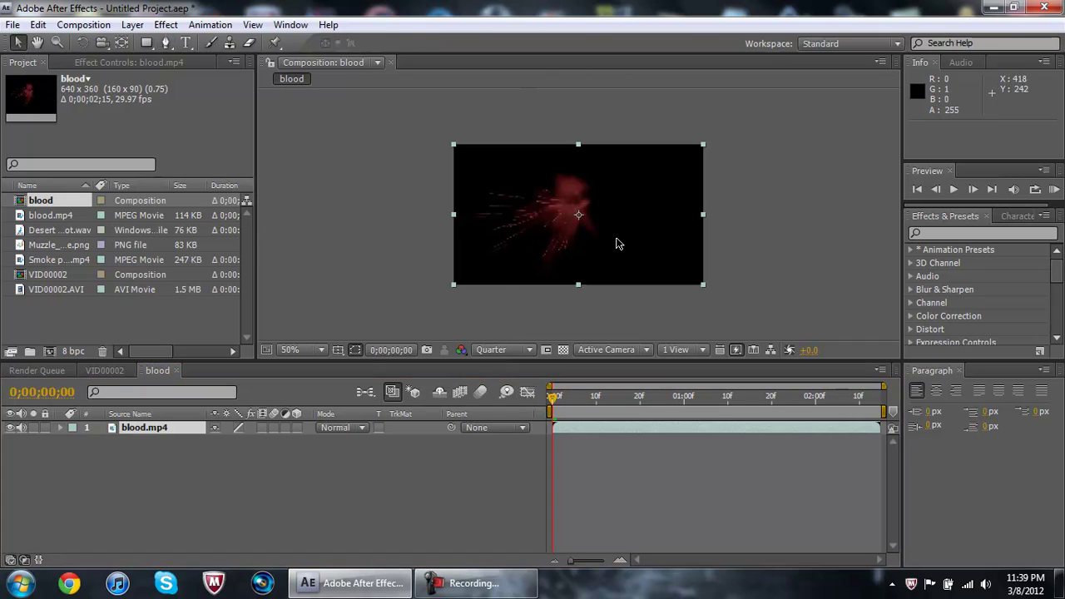
pyautogui.click(508, 350)
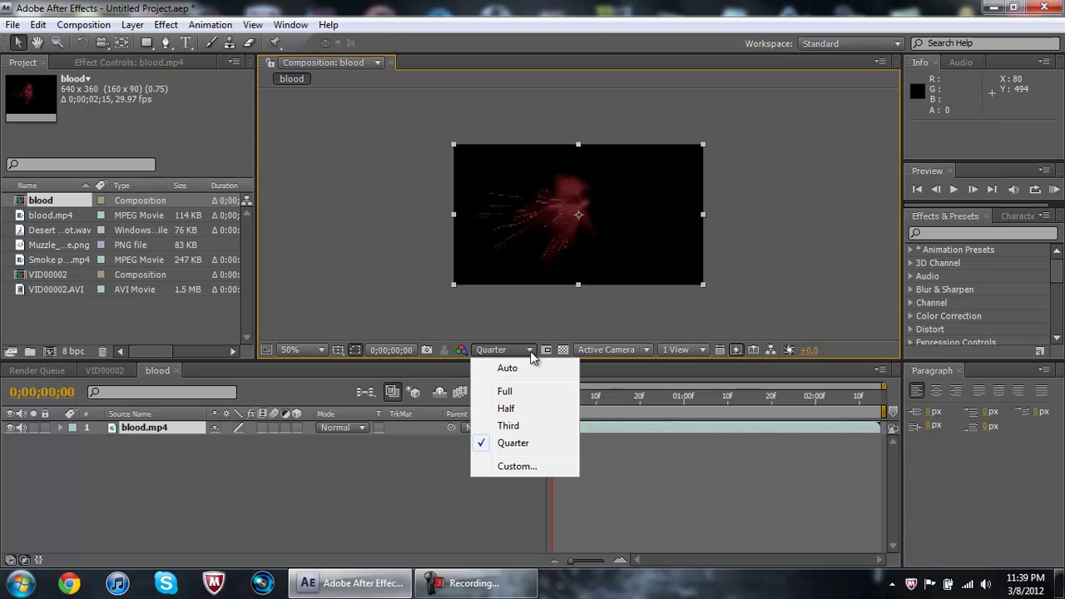
pyautogui.click(524, 372)
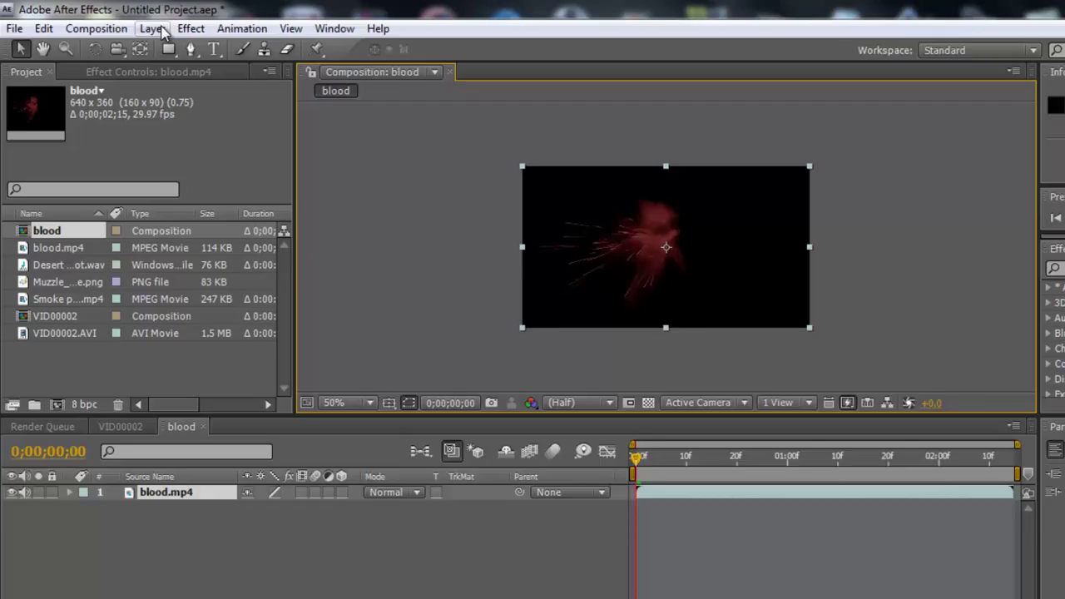
# Apply the Shift Channels effect to the blood.mp4 layer and set Take Alpha From to Red.
pyautogui.click(163, 24)
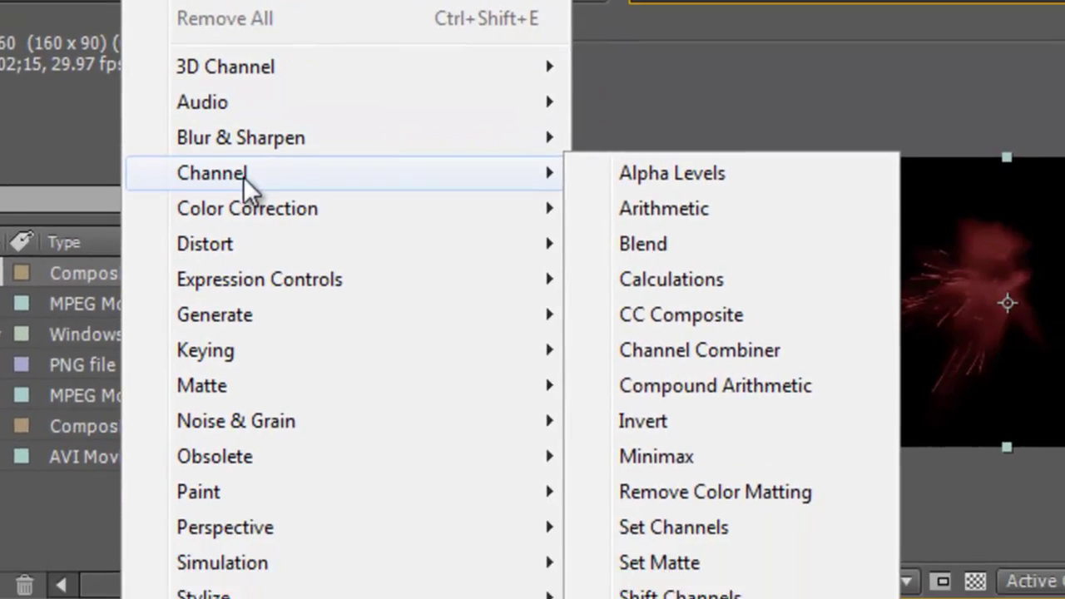
pyautogui.moveTo(416, 330)
pyautogui.moveTo(266, 92)
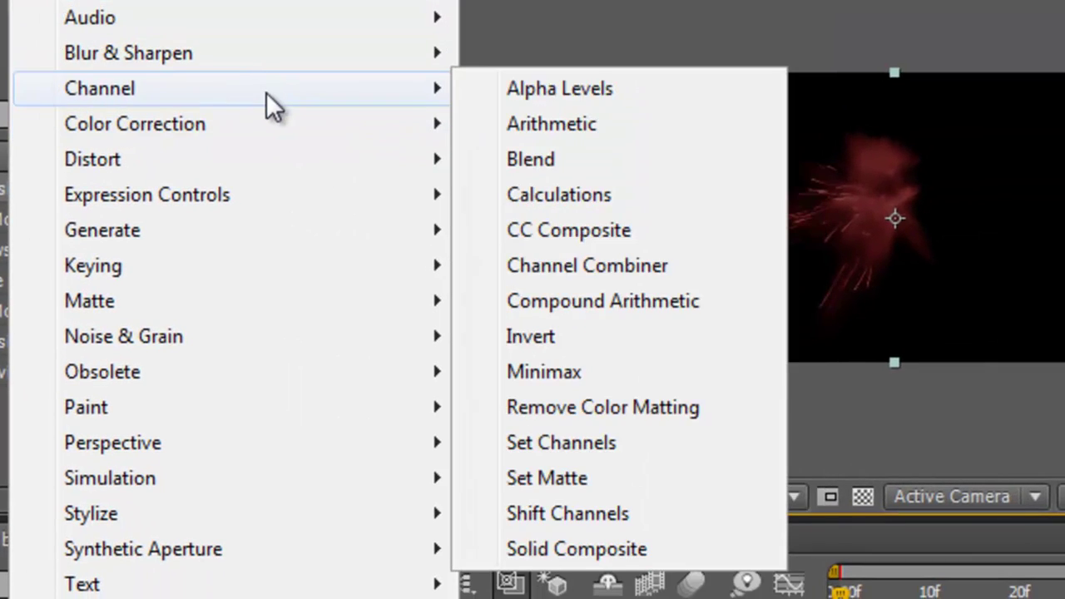
pyautogui.click(569, 511)
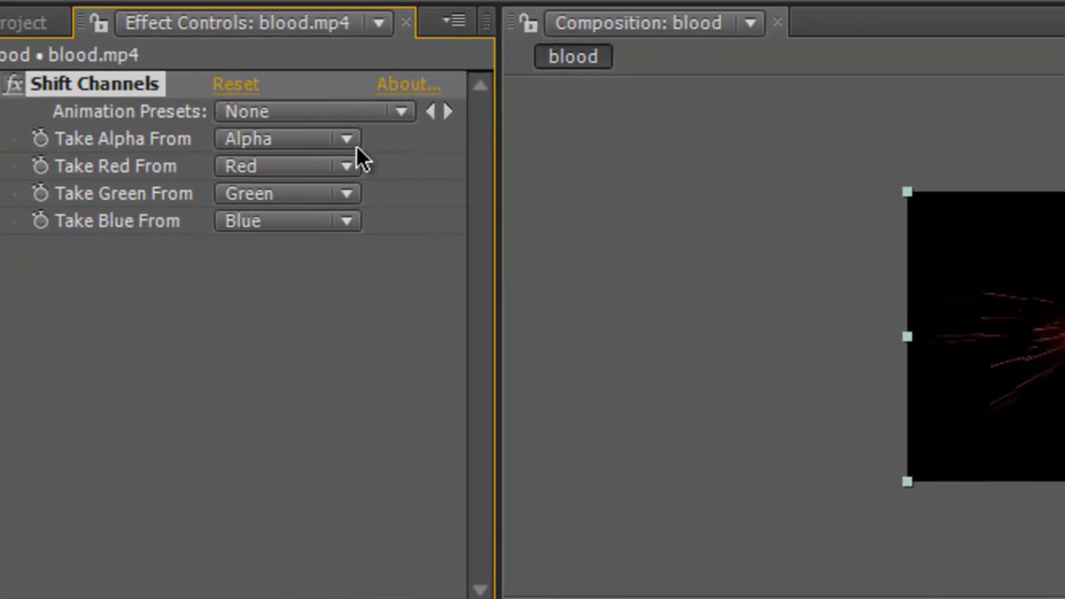
pyautogui.click(356, 139)
pyautogui.click(336, 189)
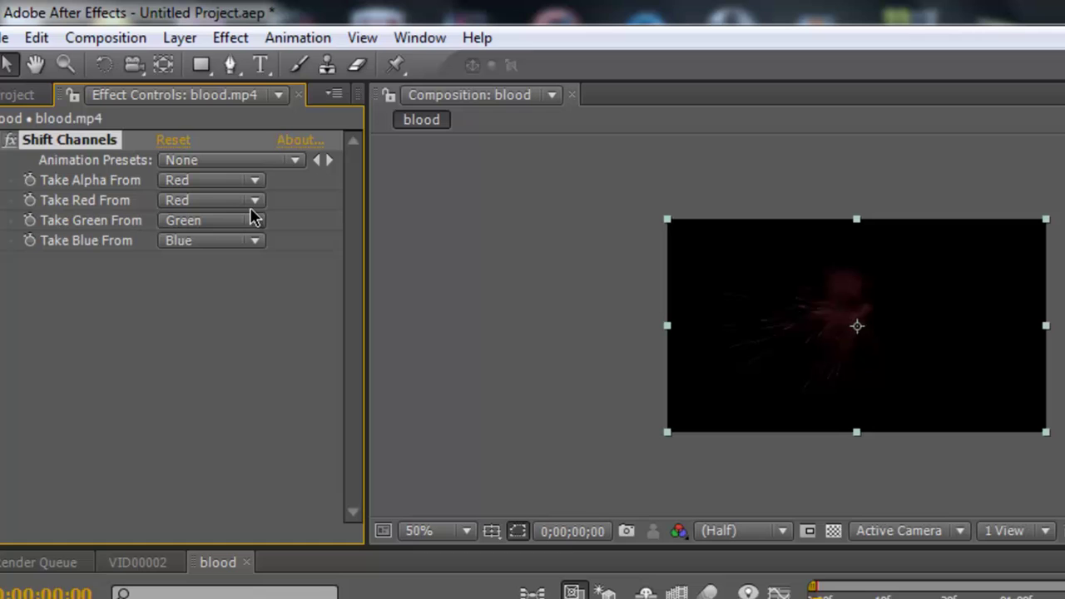
# Add the Remove Color Matting effect to the blood.mp4 layer.
pyautogui.click(245, 37)
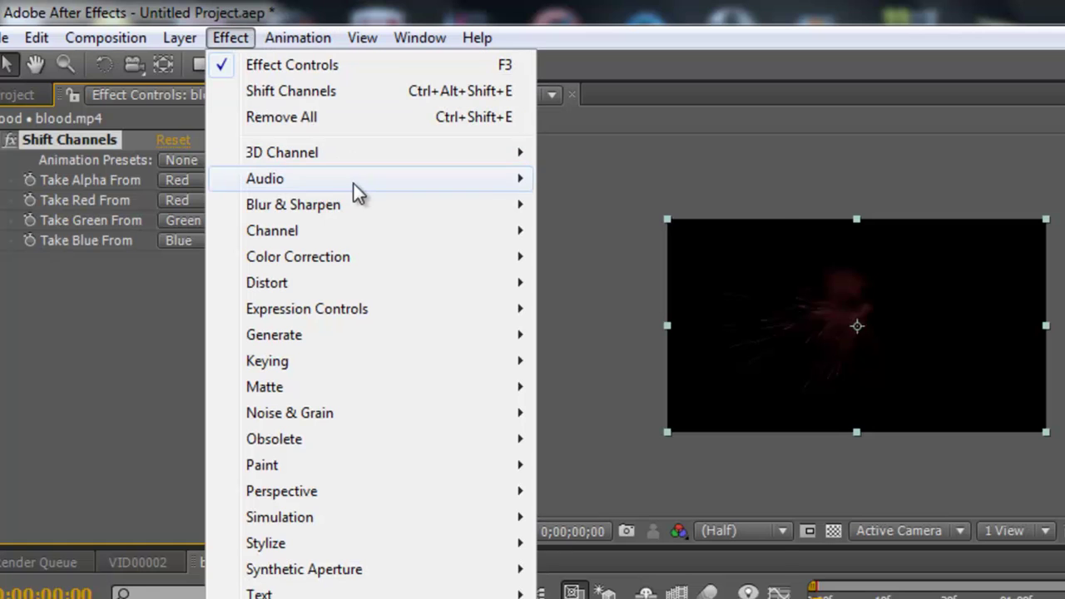
pyautogui.moveTo(366, 207)
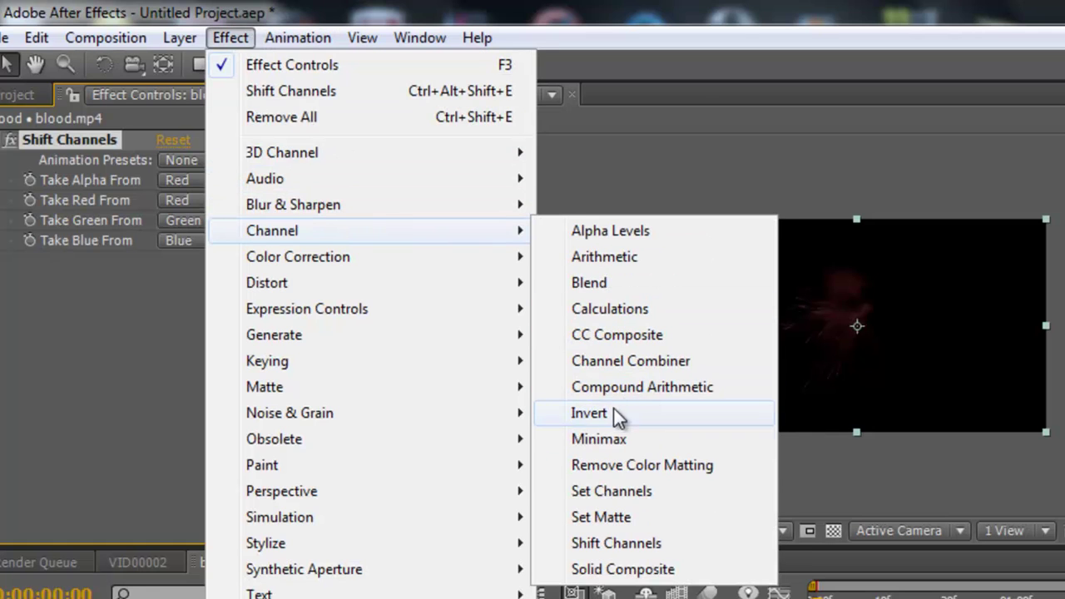
pyautogui.click(623, 464)
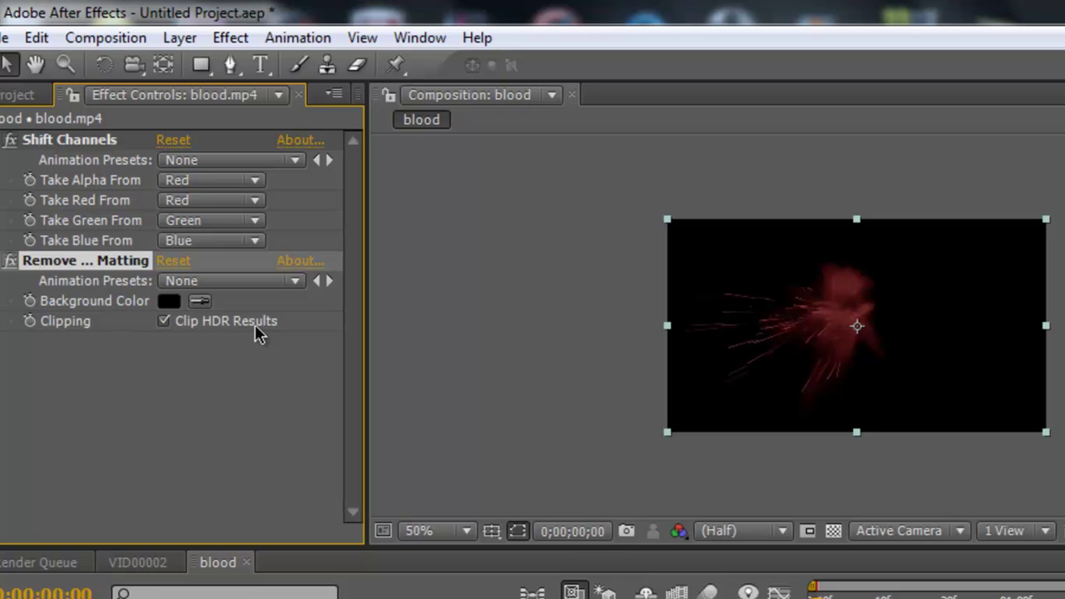
# Add the Change to Color effect to blood.mp4 and sample its From color from the red blood splatter.
pyautogui.click(227, 39)
pyautogui.moveTo(294, 264)
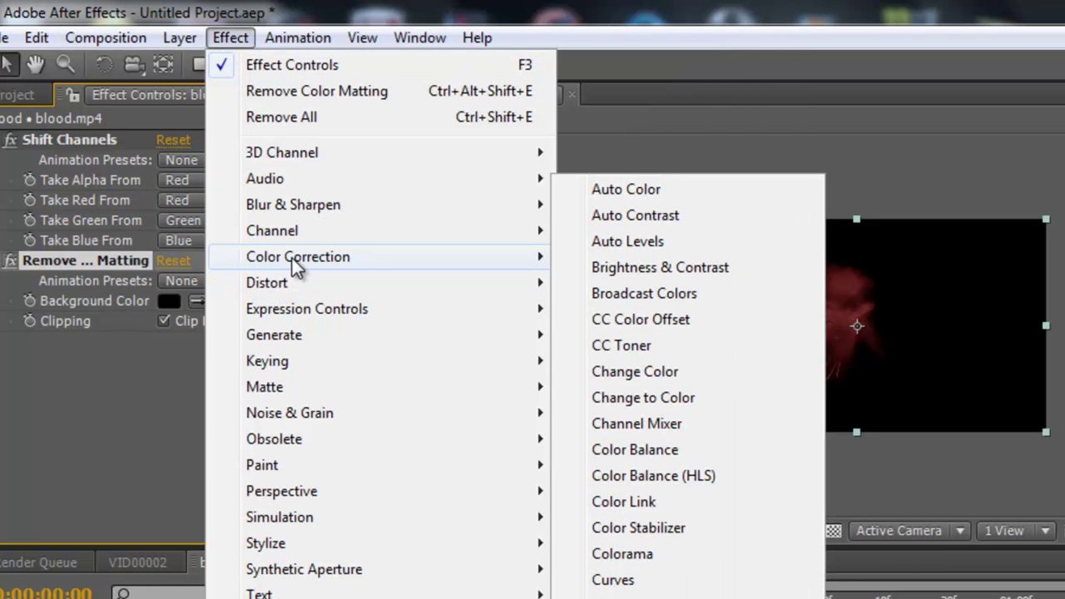
pyautogui.click(624, 398)
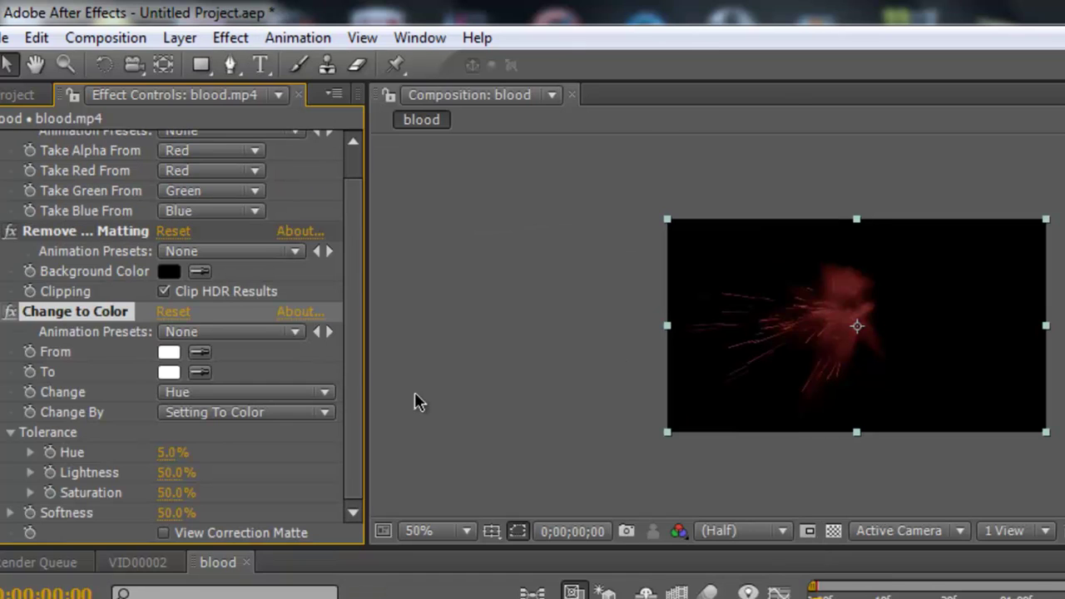
pyautogui.click(198, 354)
pyautogui.click(843, 311)
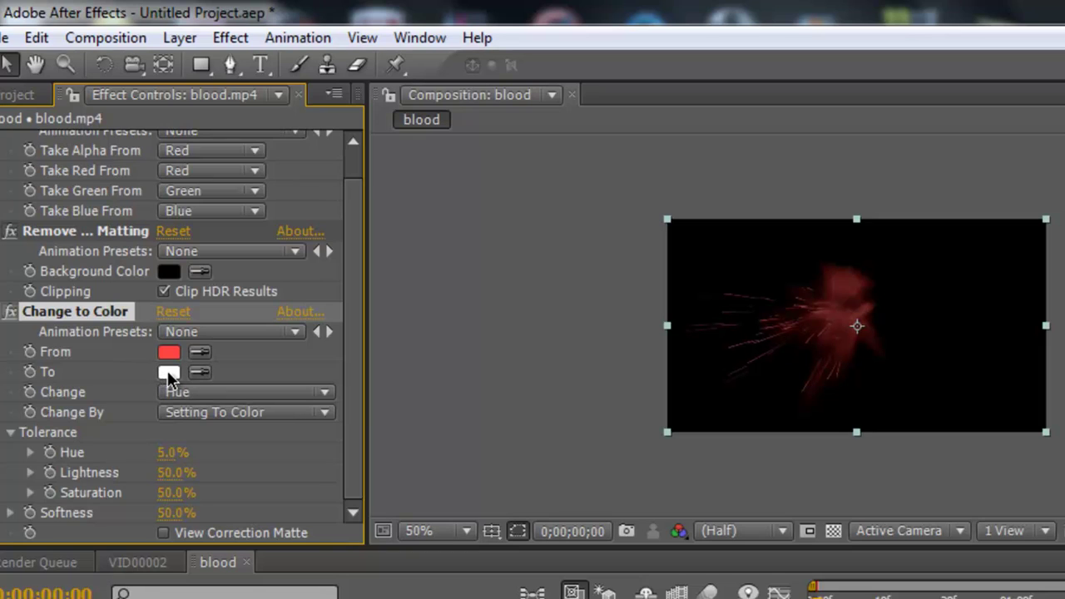
# Set the Change to Color effect's To color to dark red 640101 and its Change option to Hue, Lightness & Saturation.
pyautogui.click(168, 372)
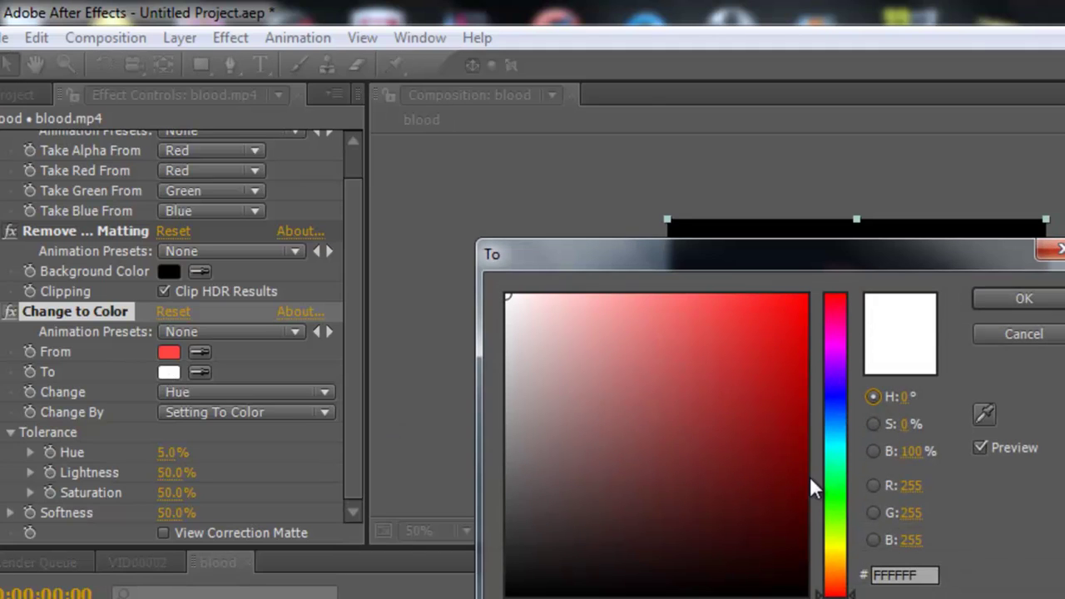
pyautogui.click(803, 477)
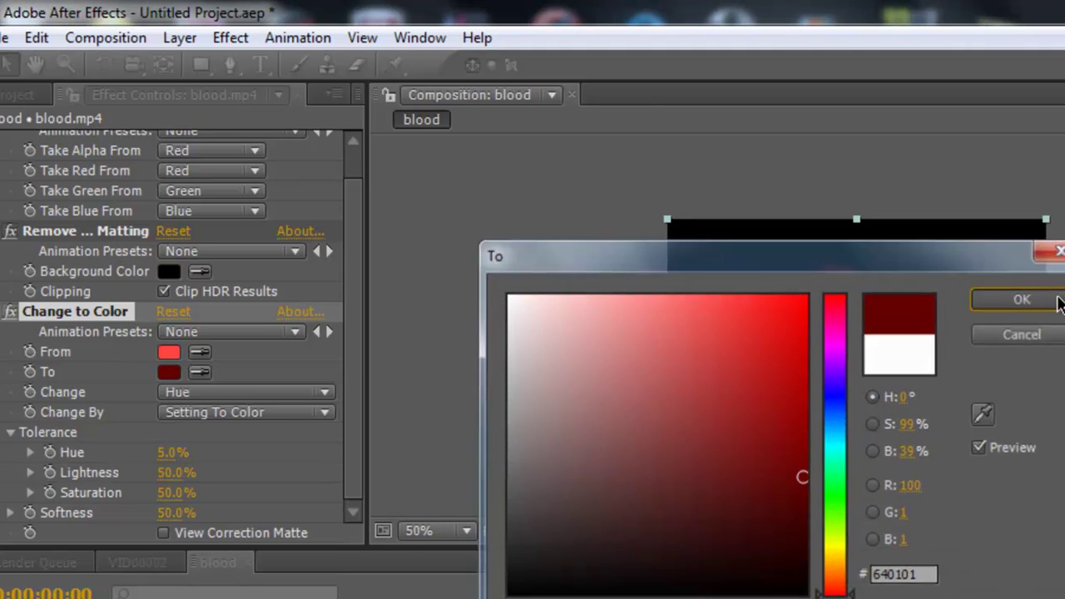
pyautogui.click(1053, 300)
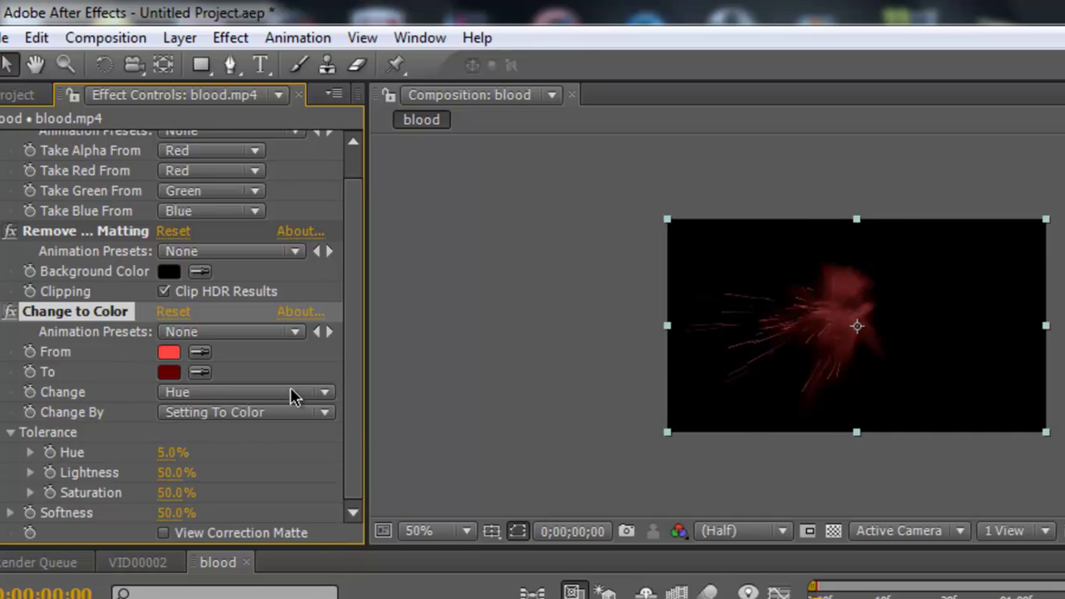
pyautogui.click(322, 393)
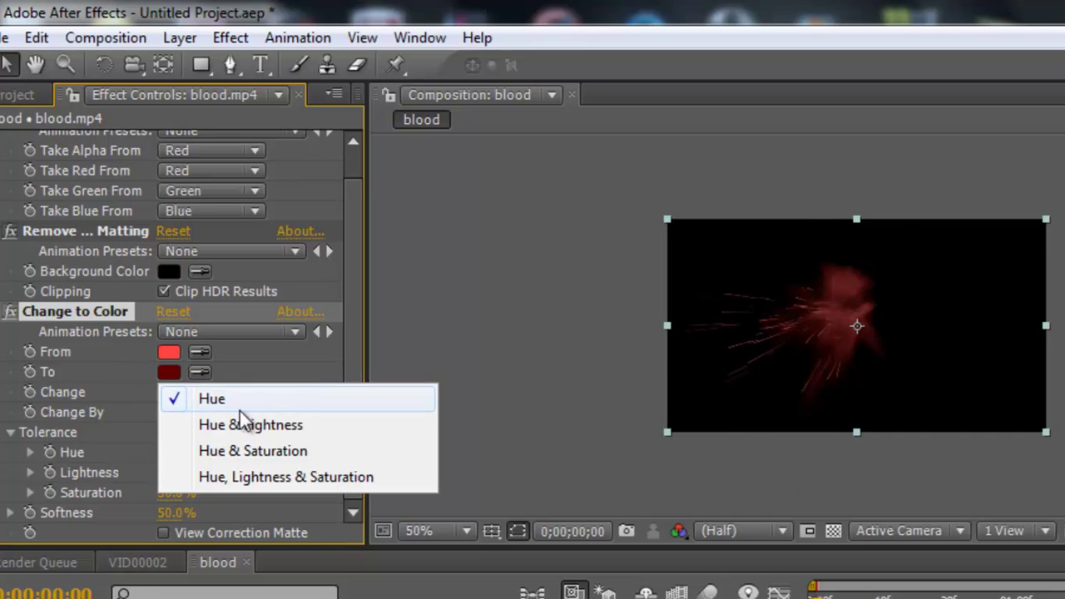
pyautogui.click(235, 478)
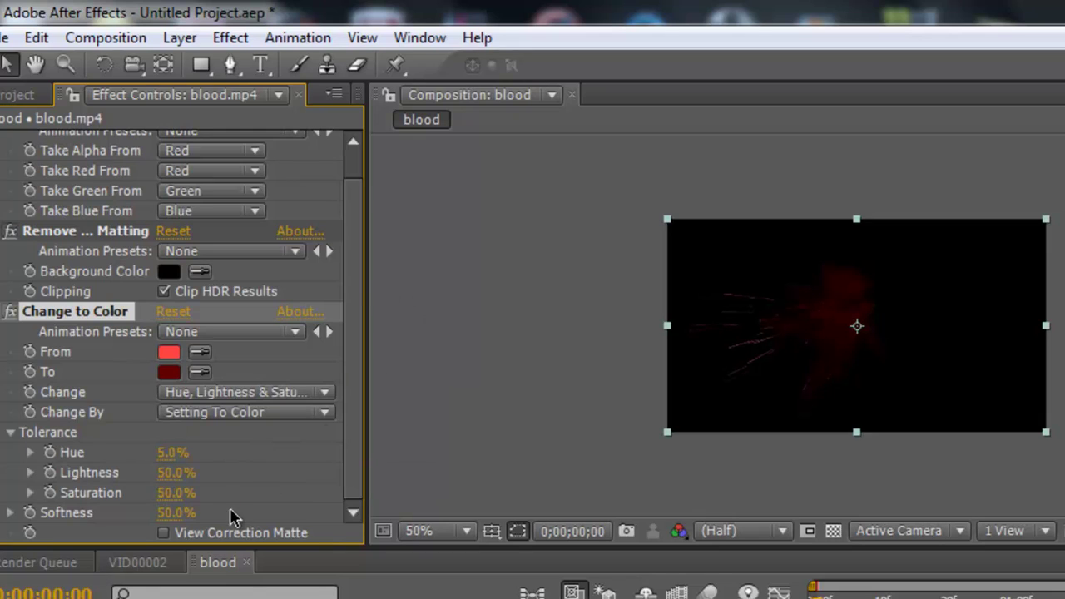
# Set the Change to Color effect's Hue, Lightness and Saturation tolerances to 100%.
pyautogui.moveTo(172, 453)
pyautogui.mouseDown()
pyautogui.moveTo(322, 441)
pyautogui.moveTo(432, 454)
pyautogui.mouseUp()
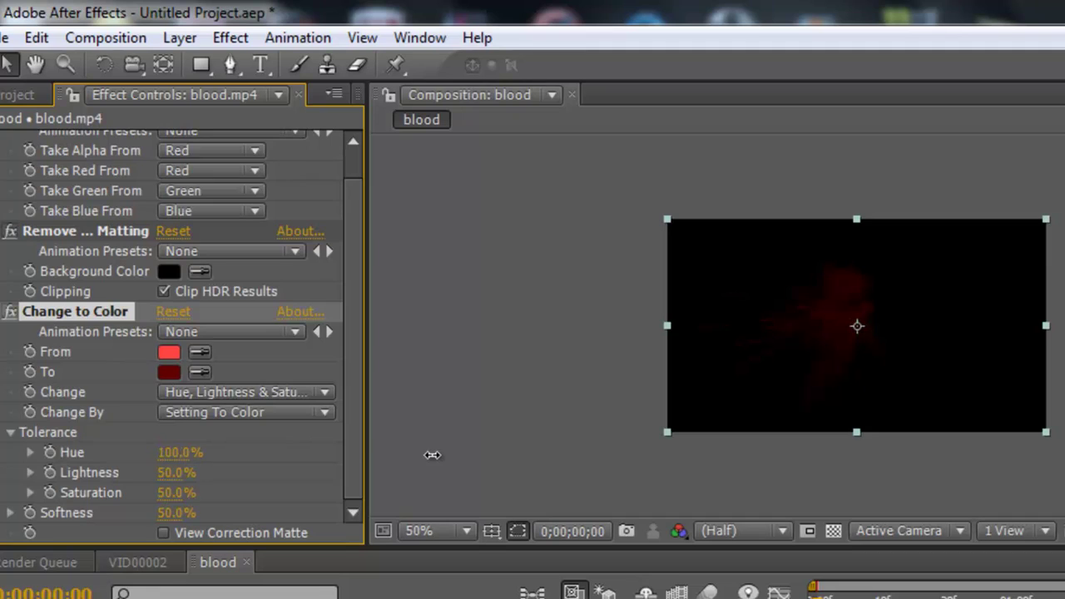
pyautogui.moveTo(177, 472); pyautogui.dragTo(282, 470)
pyautogui.moveTo(174, 495); pyautogui.dragTo(360, 505)
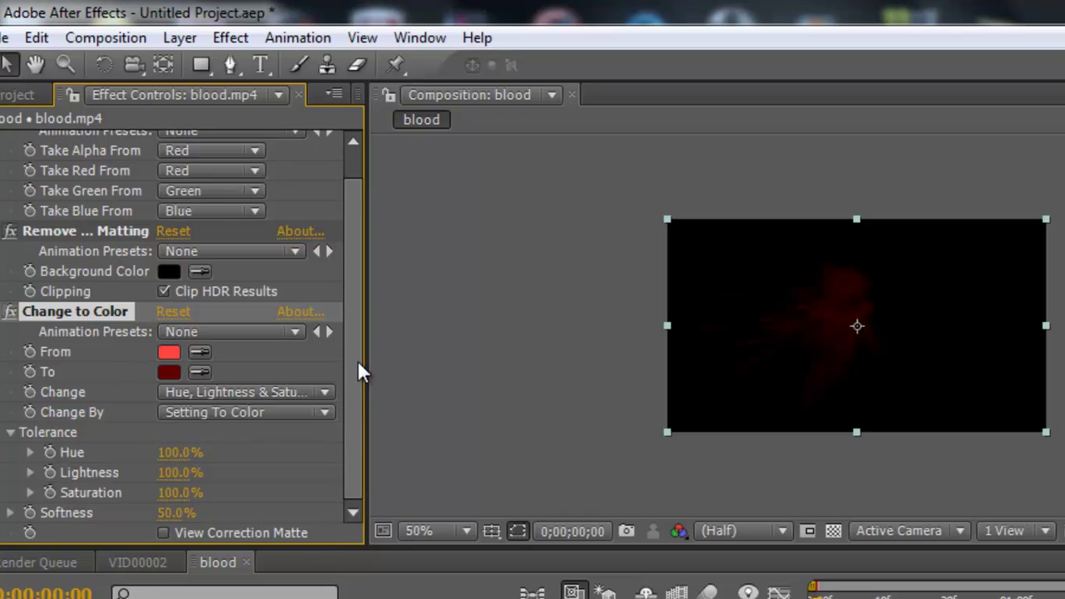
# Show the project items again and return to the VID00002 composition.
pyautogui.moveTo(352, 417); pyautogui.dragTo(366, 195)
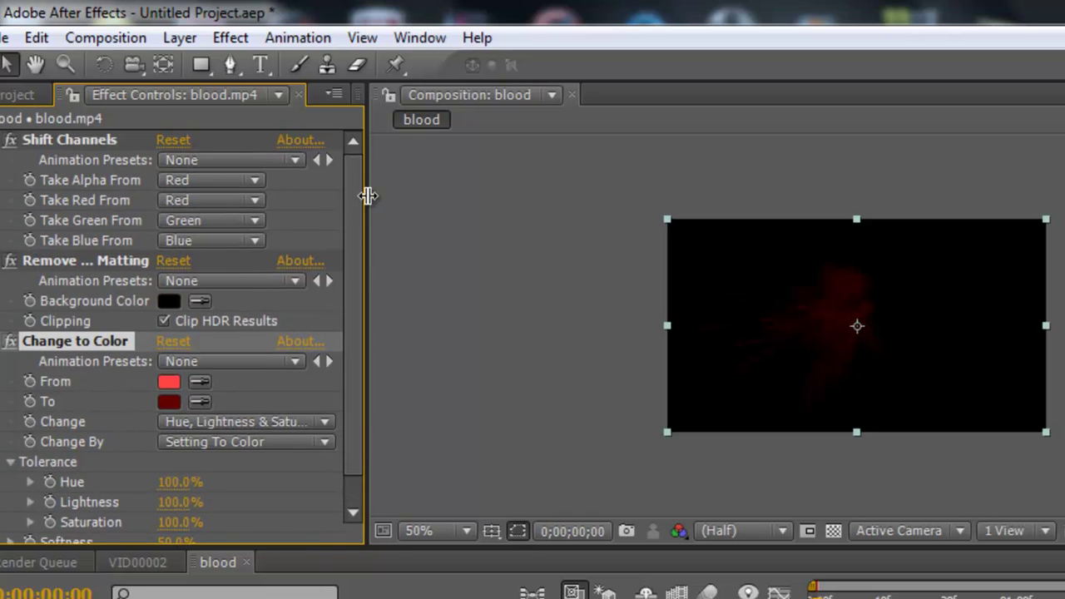
pyautogui.click(21, 95)
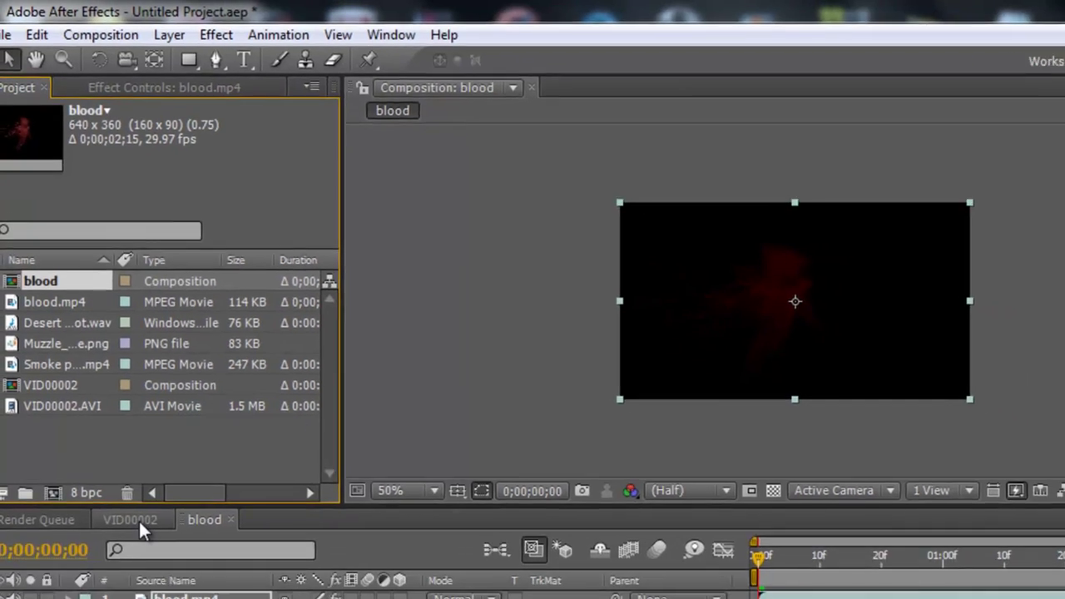
pyautogui.click(137, 562)
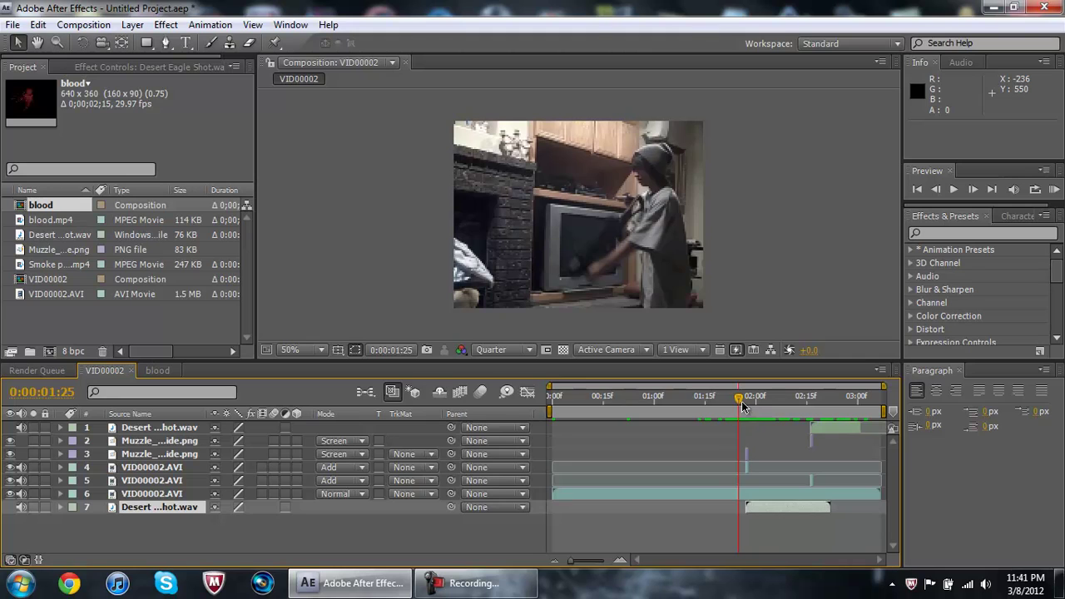
# Add the blood composition as the top layer in VID00002, move it over the fireplace and start it at 0:00:01:28.
pyautogui.moveTo(740, 401); pyautogui.dragTo(752, 408)
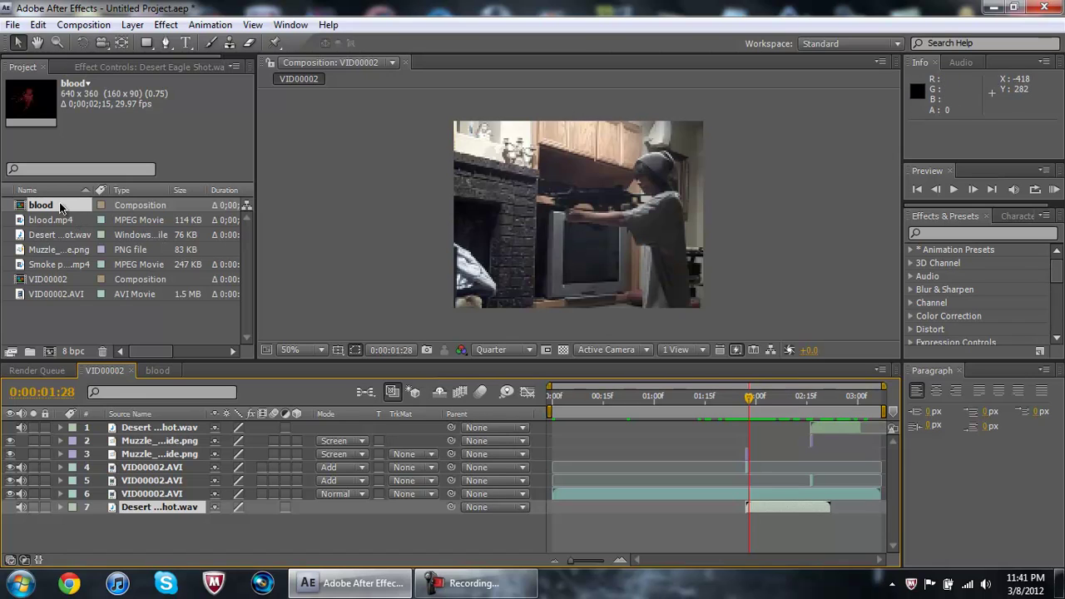
pyautogui.moveTo(60, 207); pyautogui.dragTo(133, 429)
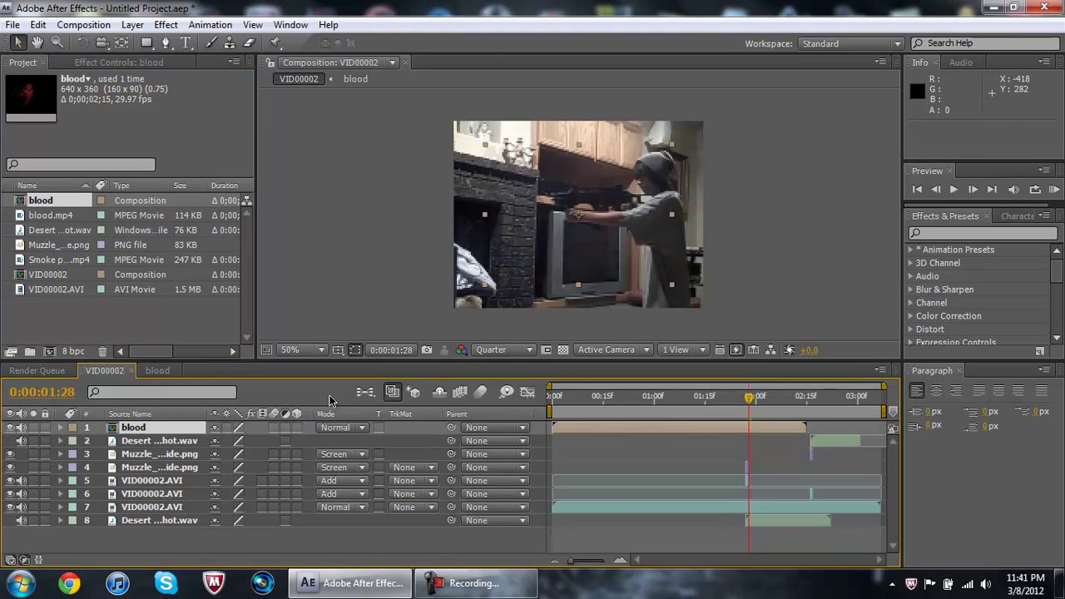
pyautogui.moveTo(570, 224); pyautogui.dragTo(473, 243)
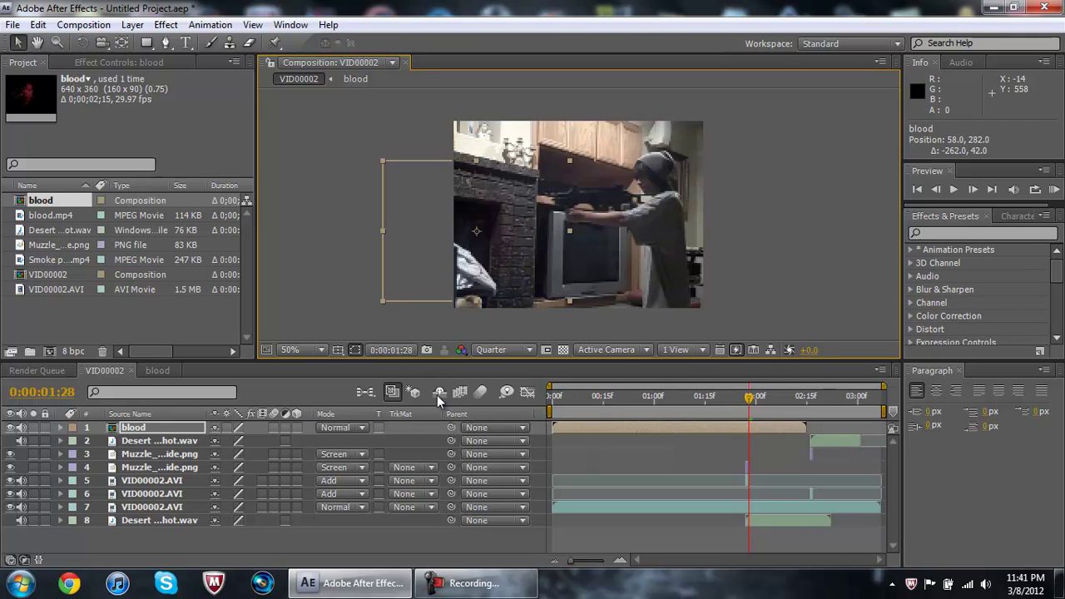
pyautogui.moveTo(670, 429); pyautogui.dragTo(867, 432)
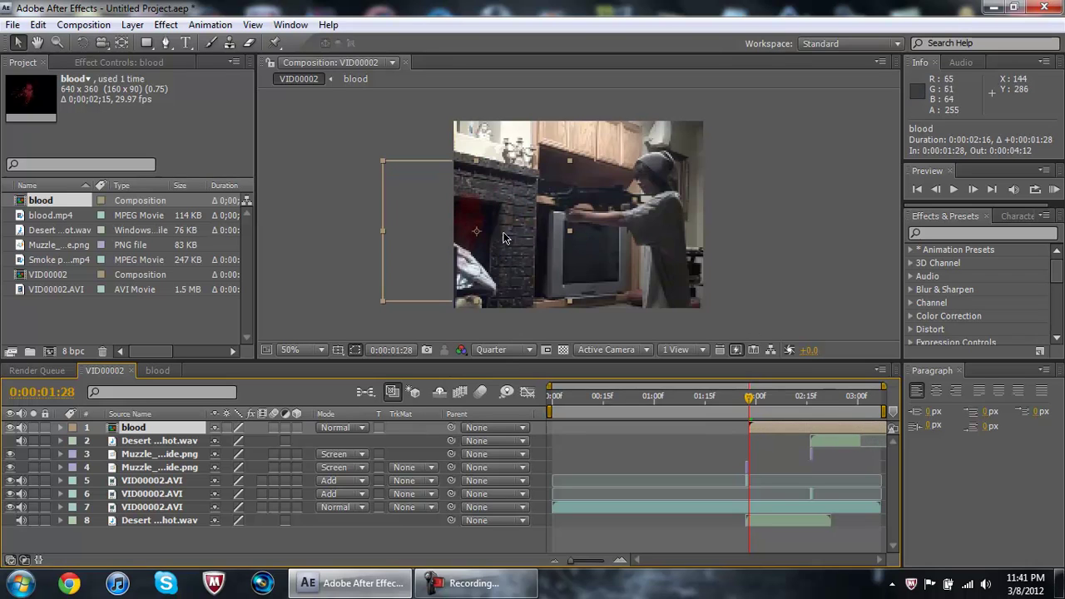
# Reposition the blood layer to about 20, 216 at the frame's fireplace edge and play a RAM preview of the composition.
pyautogui.moveTo(477, 234); pyautogui.dragTo(516, 216)
pyautogui.moveTo(420, 212); pyautogui.dragTo(610, 214)
pyautogui.moveTo(516, 218); pyautogui.dragTo(459, 210)
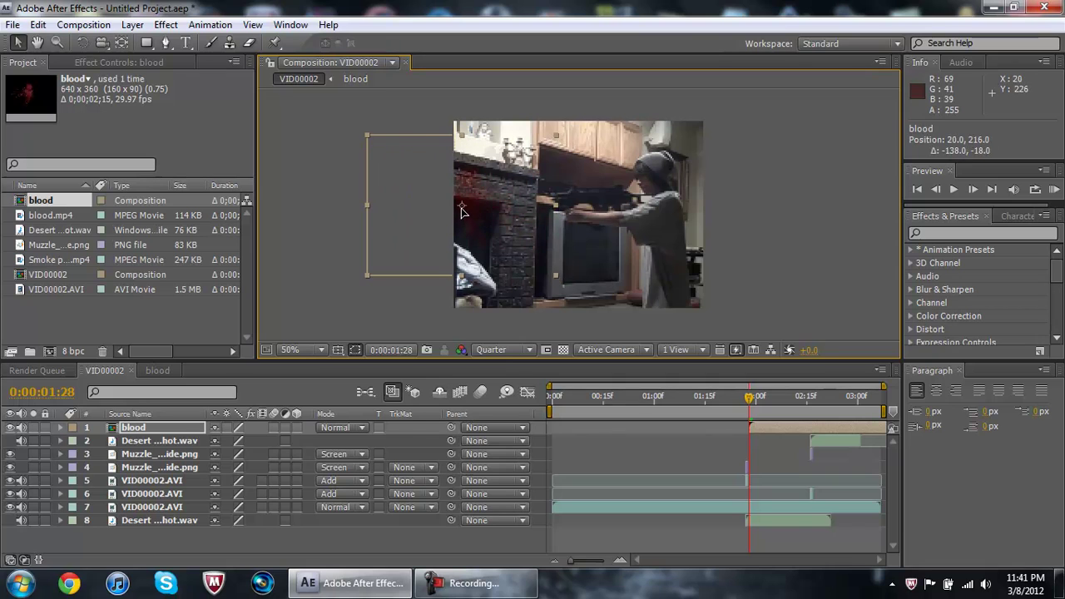
pyautogui.click(1053, 191)
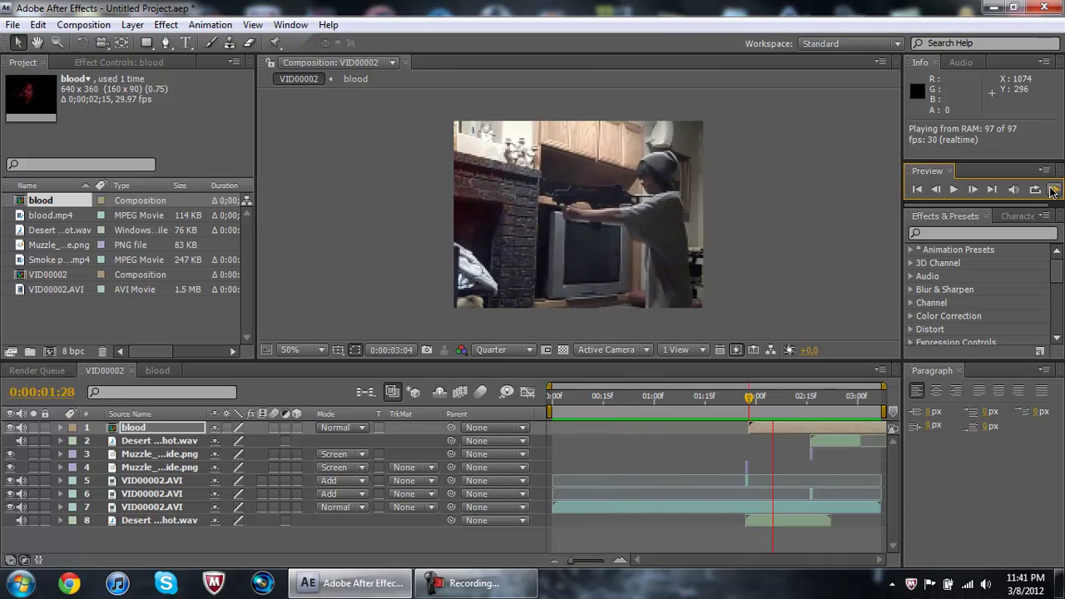
pyautogui.click(959, 192)
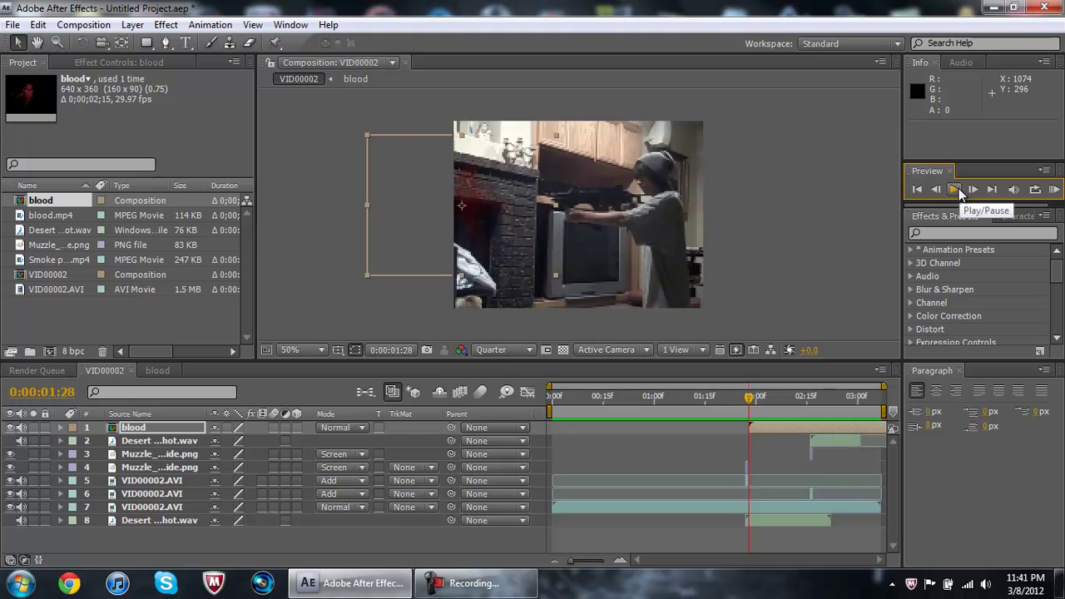
# Add the VID00002 composition to the render queue.
pyautogui.click(17, 25)
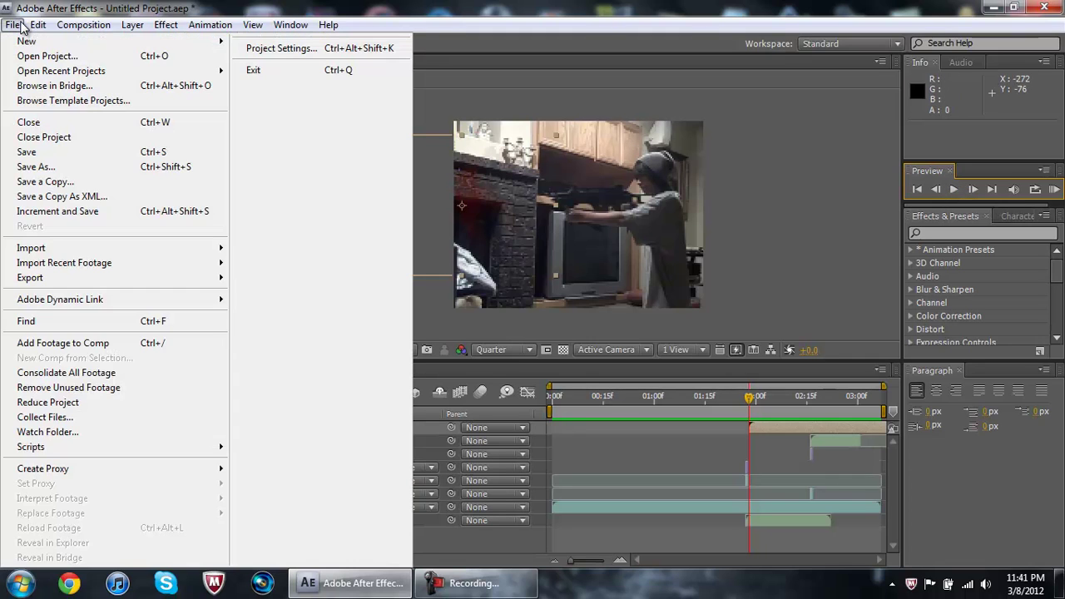
pyautogui.moveTo(42, 27)
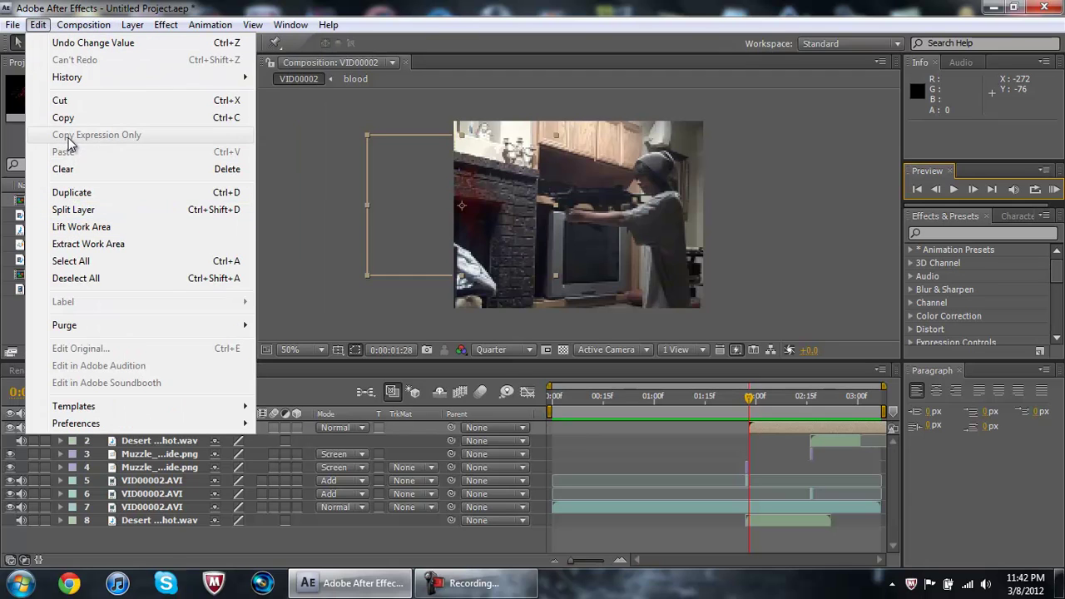
pyautogui.moveTo(83, 25)
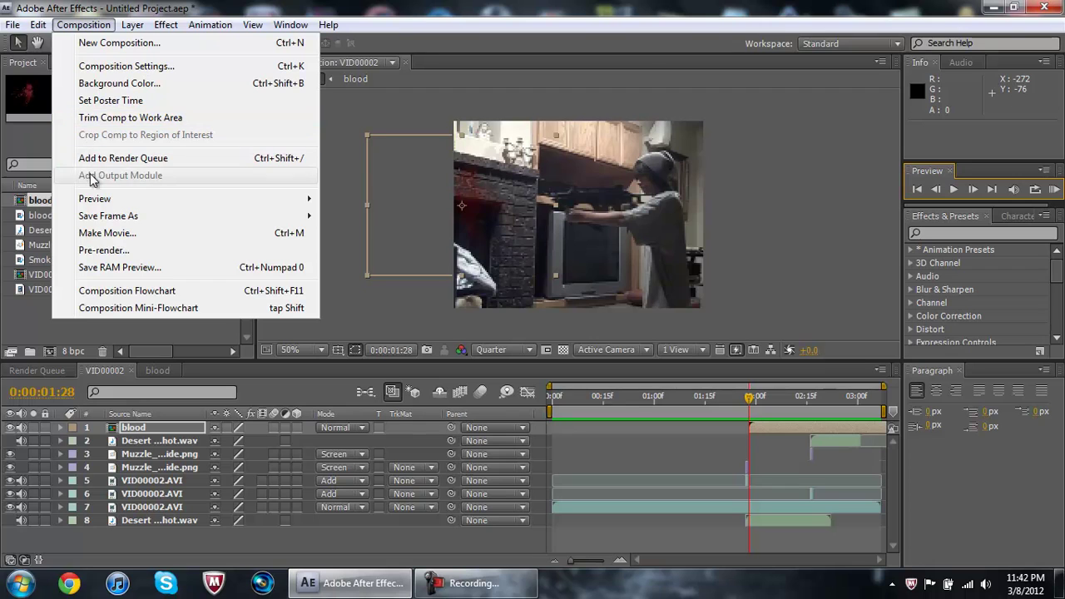
pyautogui.click(107, 160)
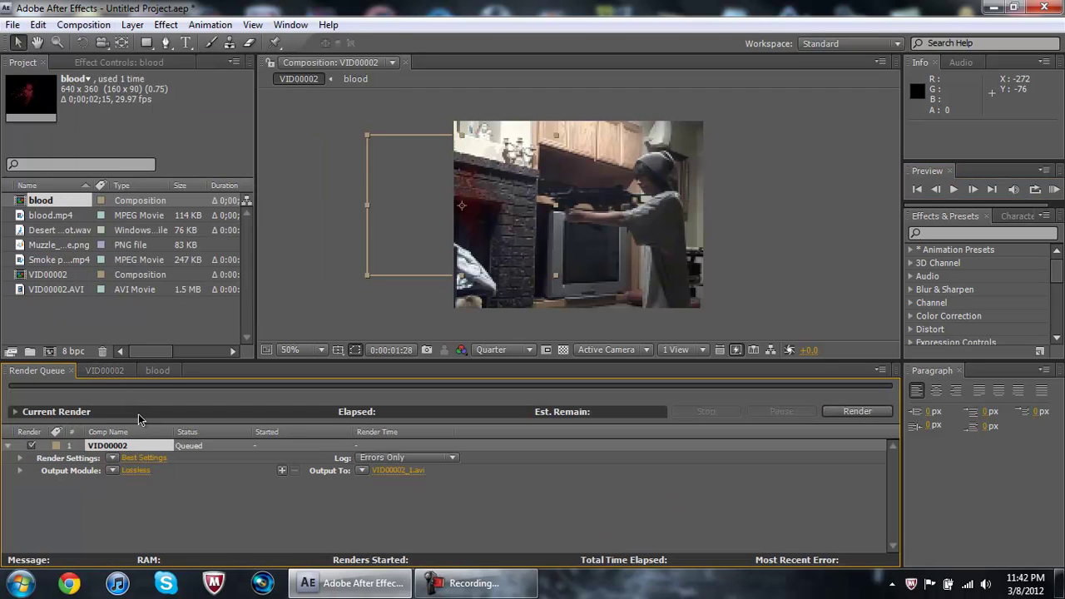
# Enable audio output in the queued item's Lossless output module and render it to VID00002_1.avi.
pyautogui.click(135, 471)
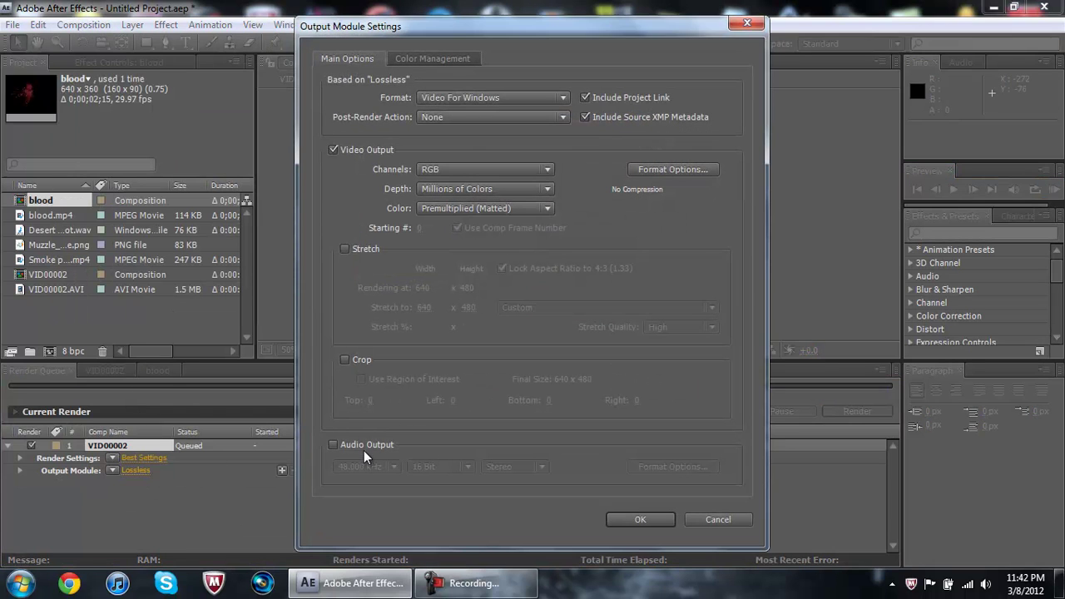
pyautogui.click(334, 445)
pyautogui.click(634, 519)
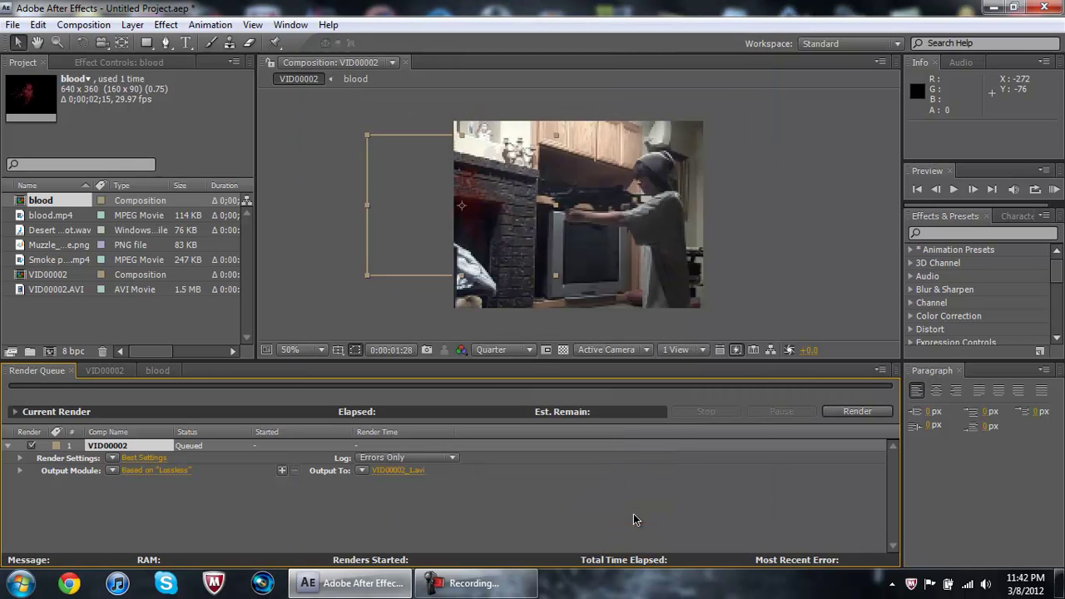
pyautogui.click(843, 415)
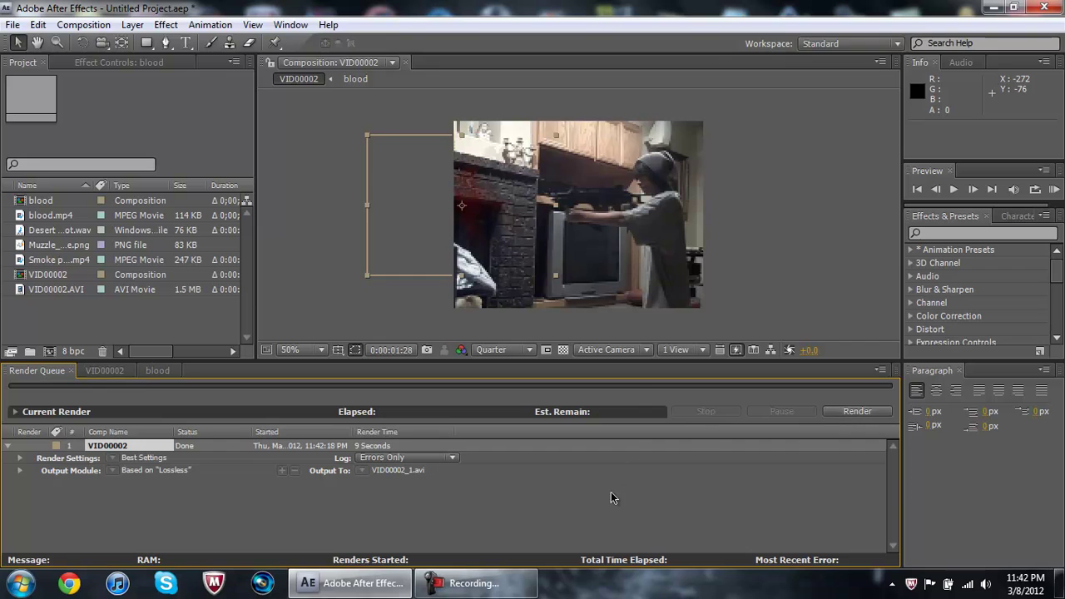
# Open the Videos library in Windows Explorer and play the rendered VID00002_1 clip.
pyautogui.click(20, 583)
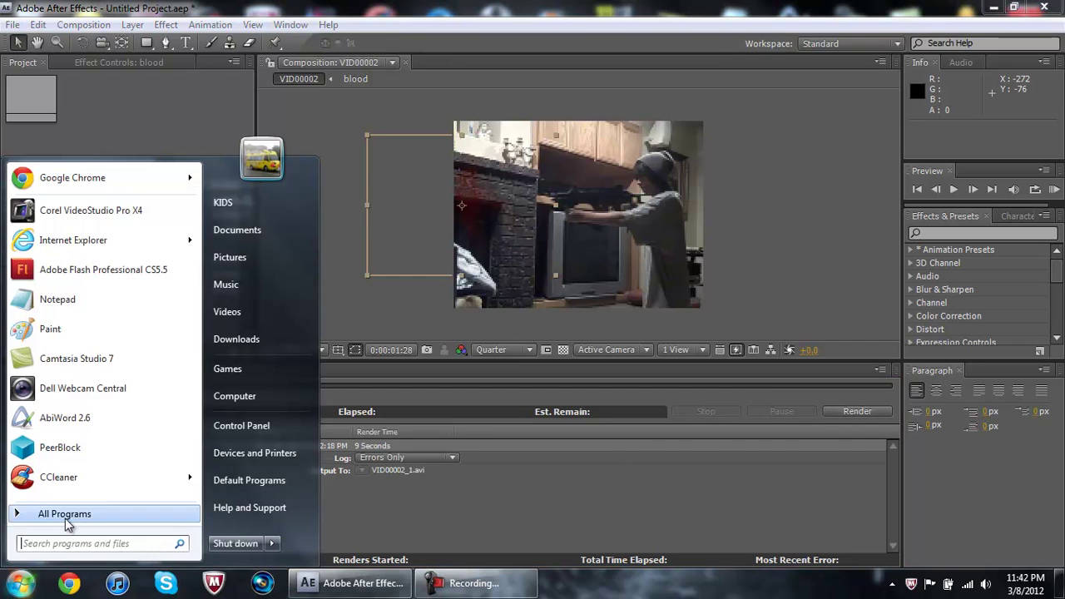
pyautogui.click(249, 313)
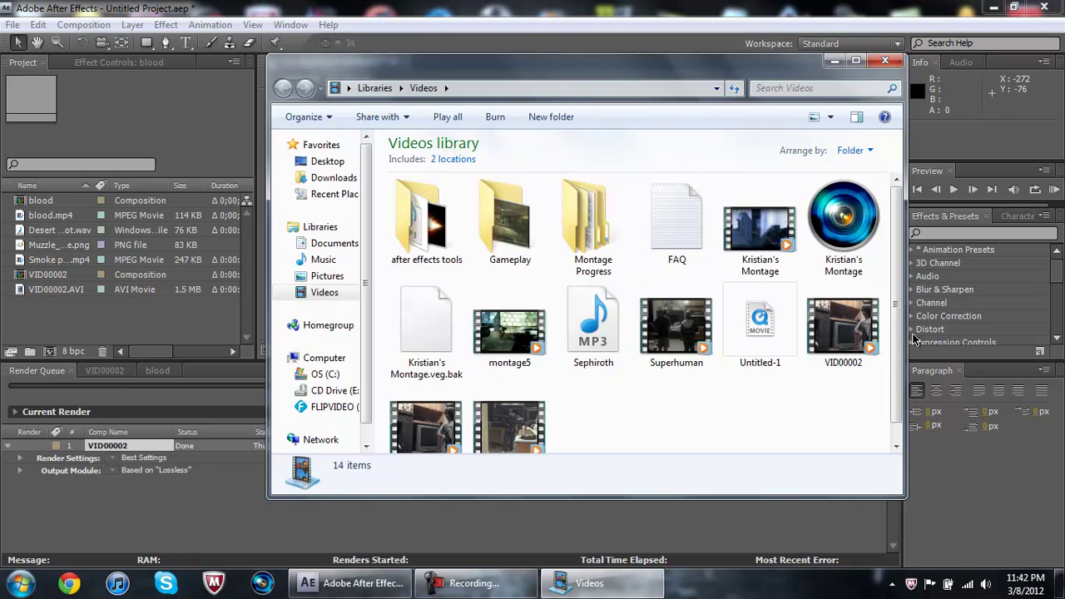
pyautogui.scroll(-1, 898, 334)
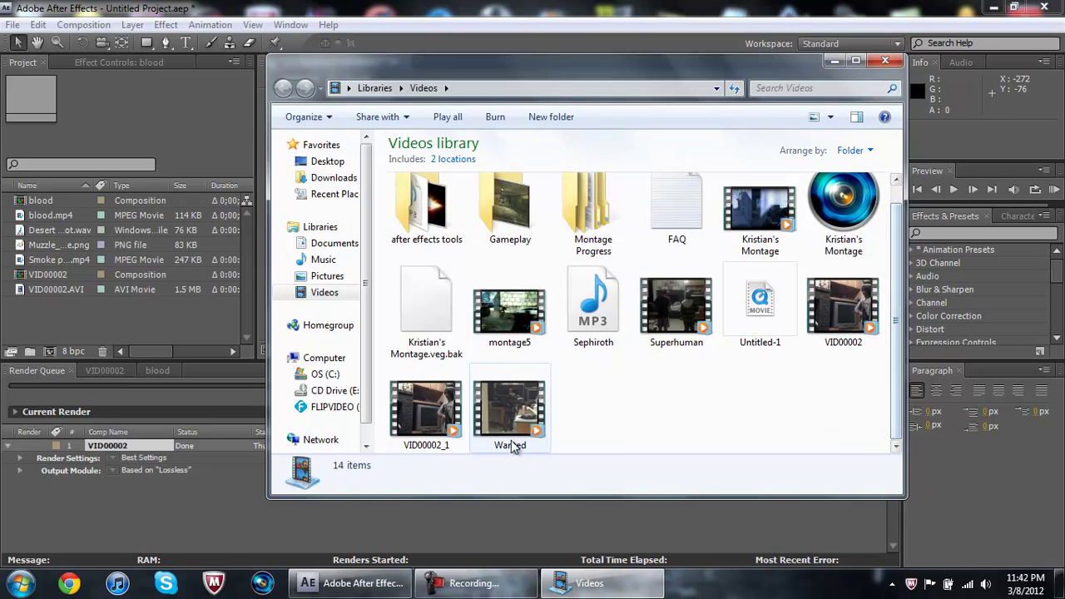
pyautogui.click(425, 419)
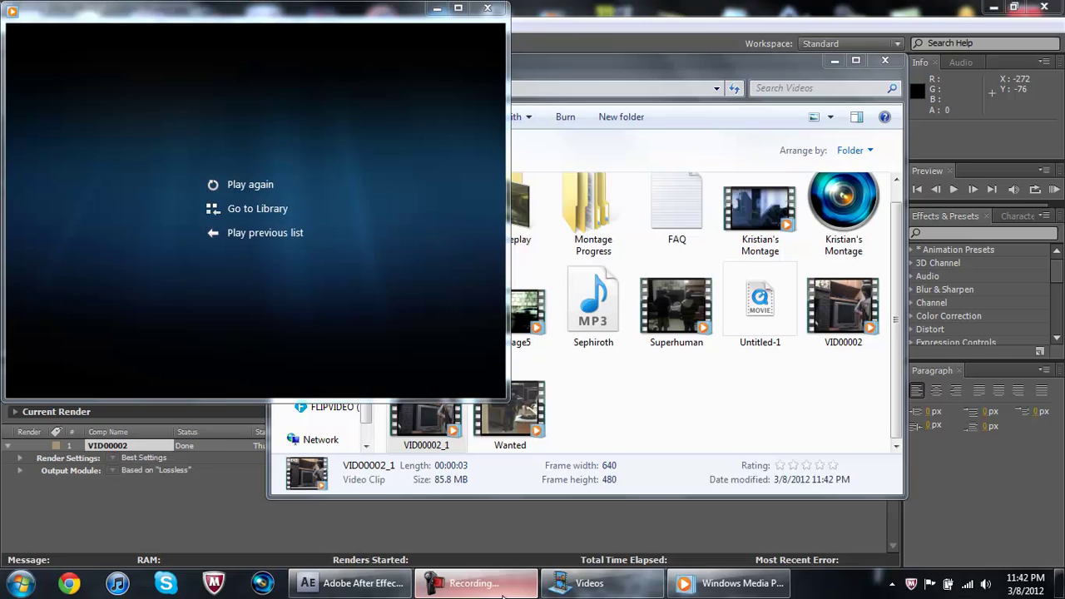
pyautogui.click(474, 583)
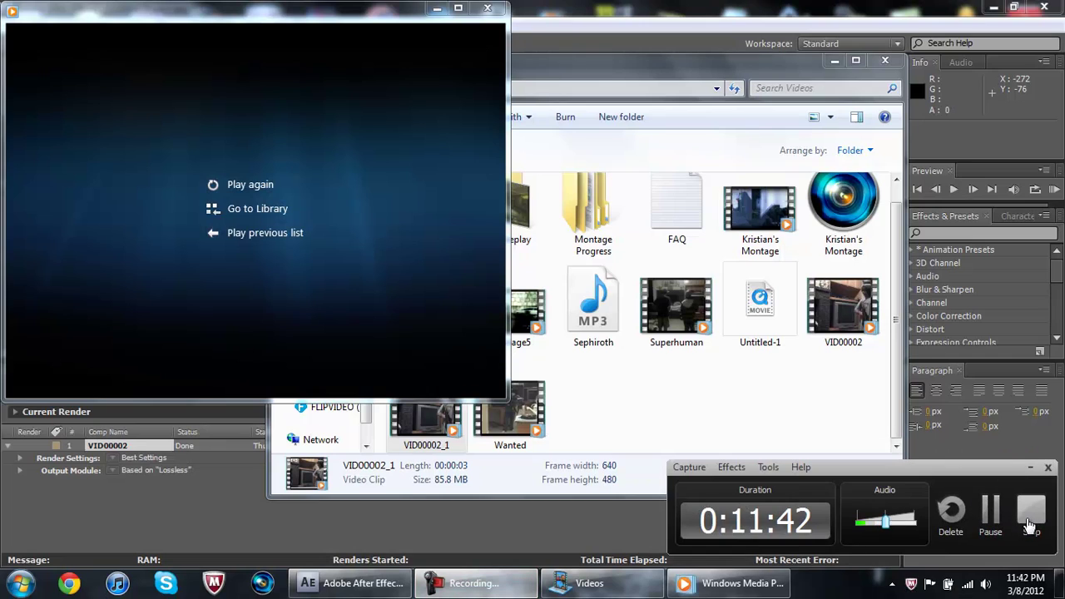